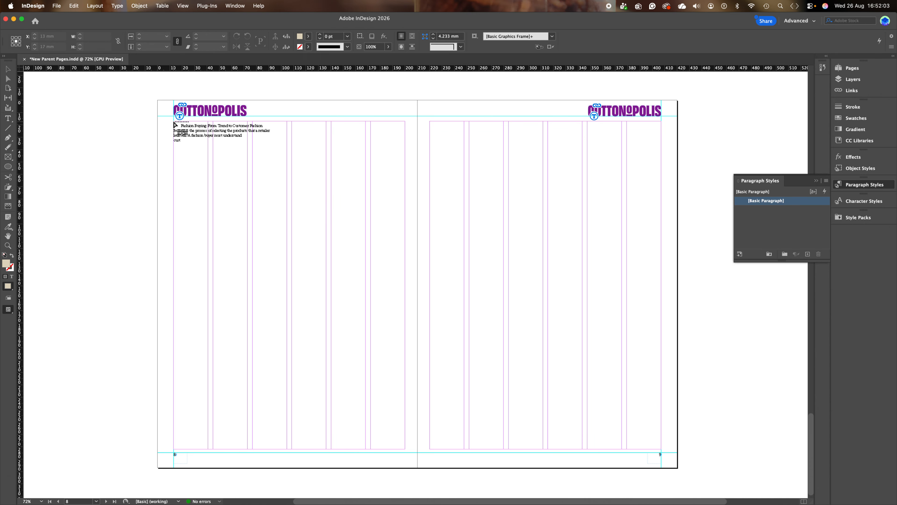
Step: Place the loaded article text in a frame filling the left page's margin area, about 187 by 265 mm
{"action": "left_click_drag", "start_coordinate": [174, 122], "coordinate": [405, 449]}
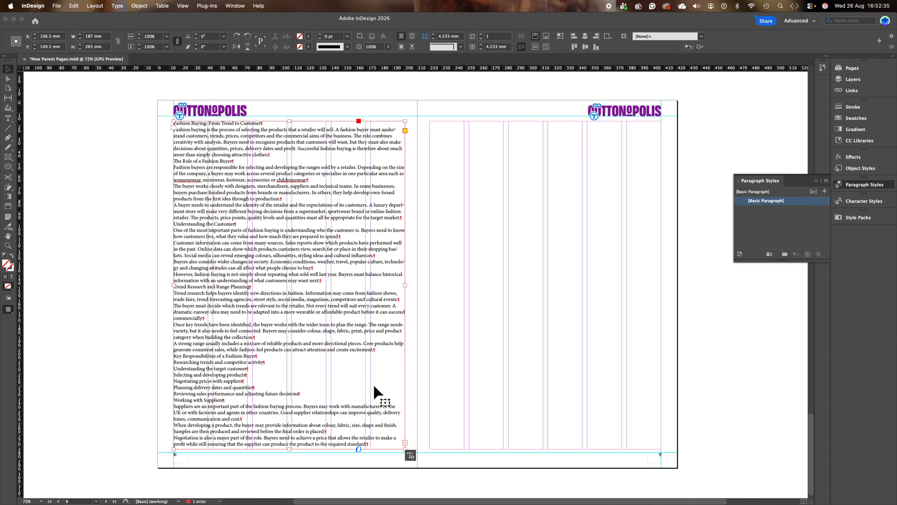
{"action": "scroll", "coordinate": [214, 181], "scroll_direction": "up", "scroll_amount": 5}
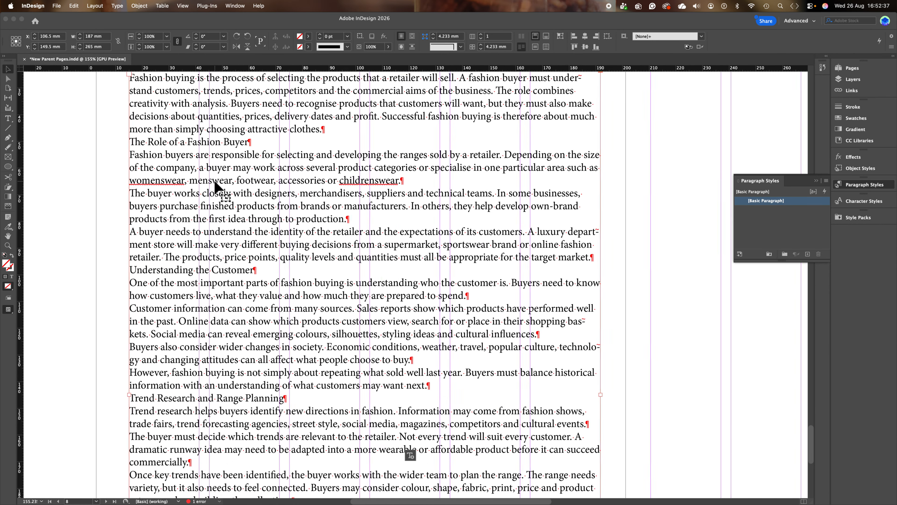
{"action": "scroll", "coordinate": [214, 181], "scroll_direction": "up", "scroll_amount": 7}
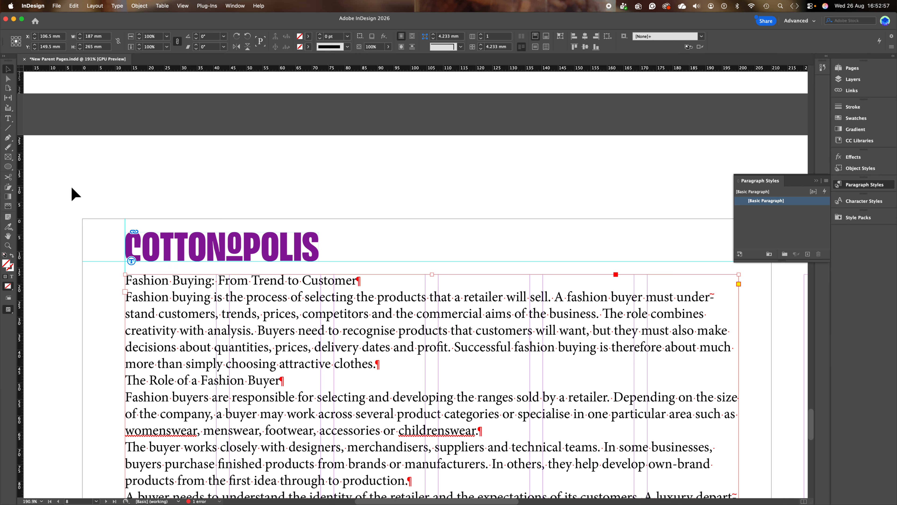
Step: Change the font of the opening paragraph beneath the title "Fashion Buying: From Trend to Customer" to Bodoni URW
{"action": "left_click", "coordinate": [8, 119]}
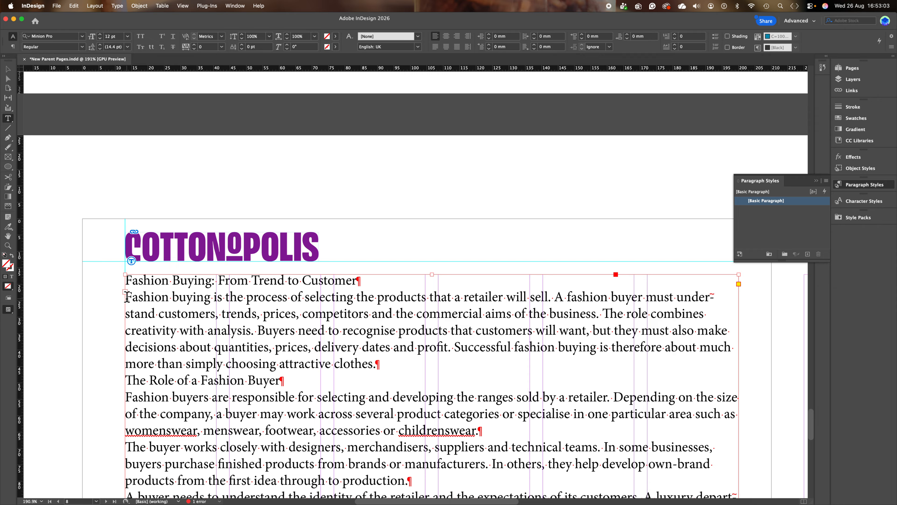
{"action": "left_click_drag", "start_coordinate": [126, 297], "coordinate": [401, 358]}
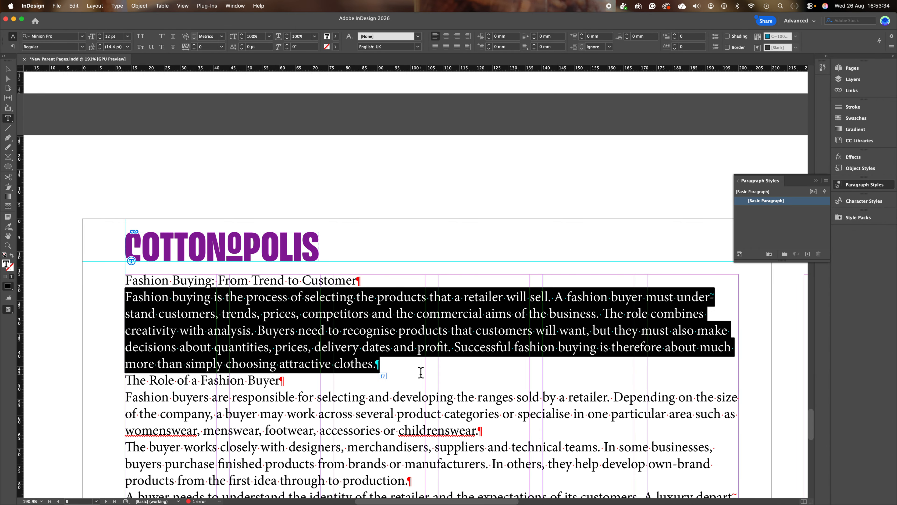
{"action": "scroll", "coordinate": [421, 372], "scroll_direction": "down", "scroll_amount": 5}
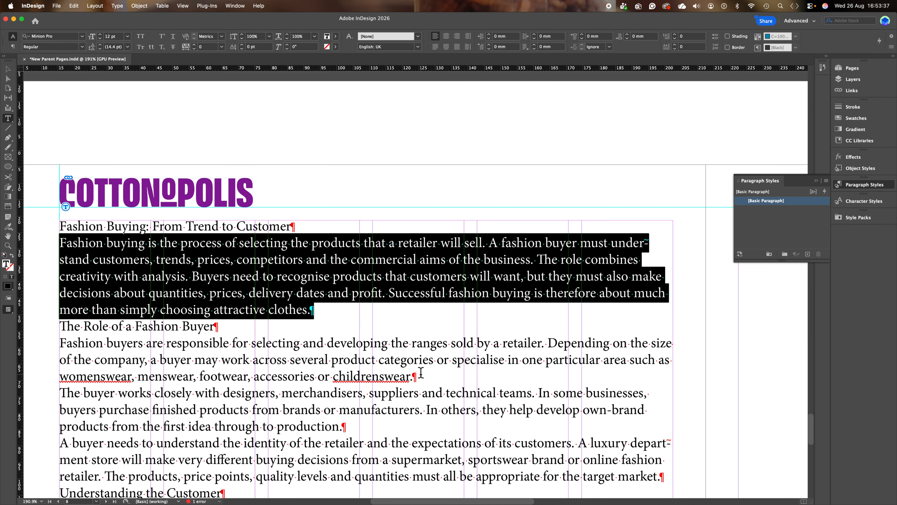
{"action": "scroll", "coordinate": [420, 371], "scroll_direction": "down", "scroll_amount": 1}
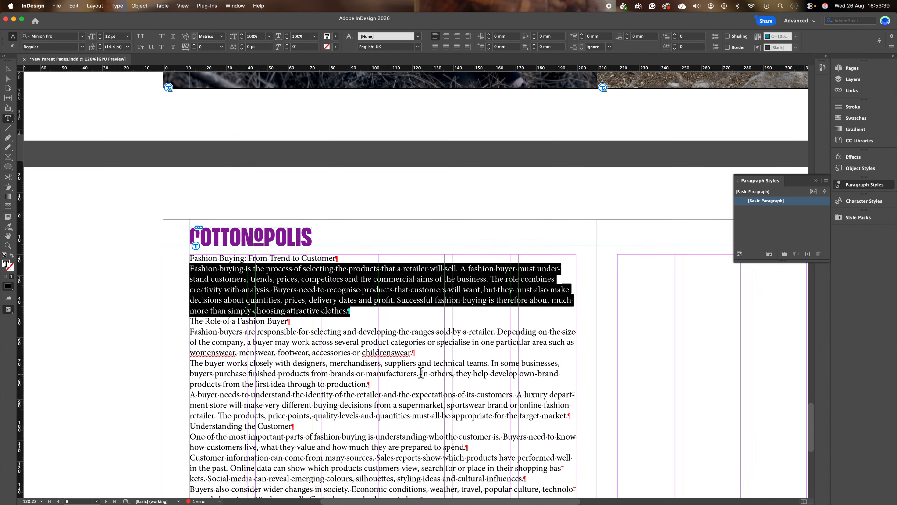
{"action": "scroll", "coordinate": [421, 372], "scroll_direction": "up", "scroll_amount": 1}
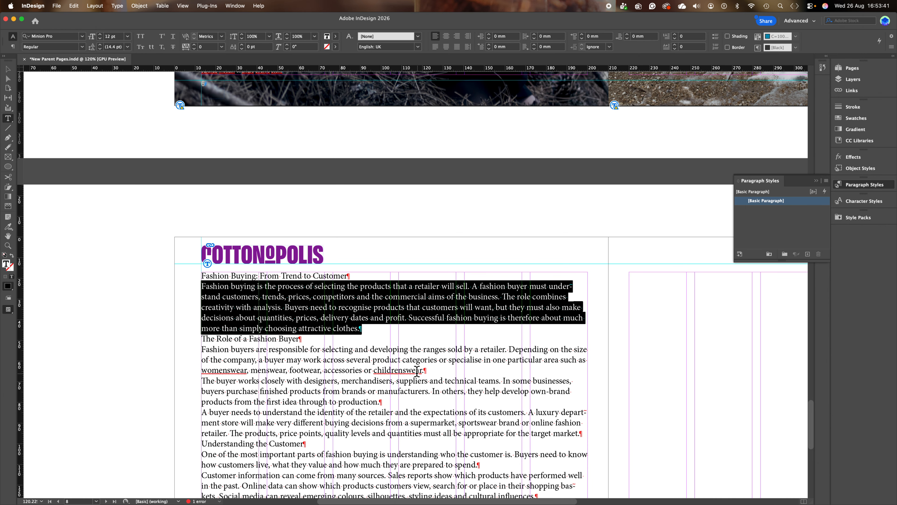
{"action": "scroll", "coordinate": [394, 336], "scroll_direction": "up", "scroll_amount": 4}
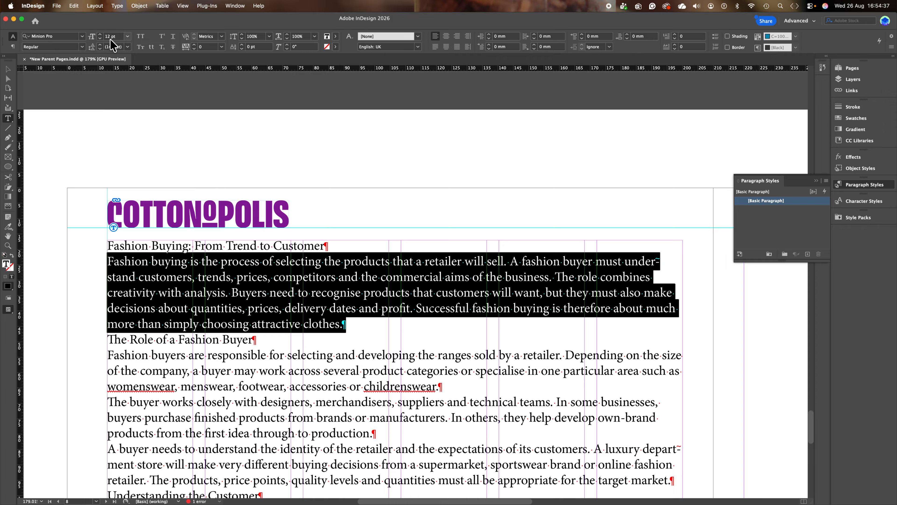
{"action": "left_click", "coordinate": [82, 36]}
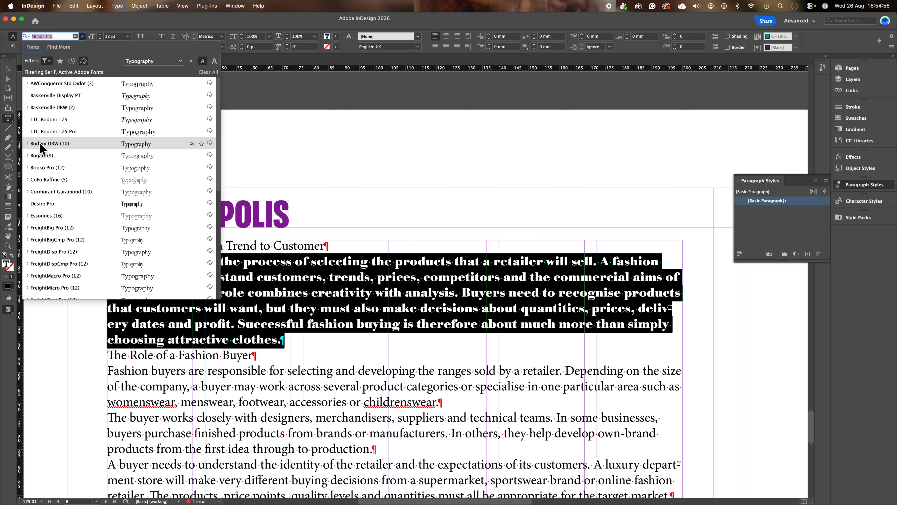
{"action": "left_click", "coordinate": [41, 144]}
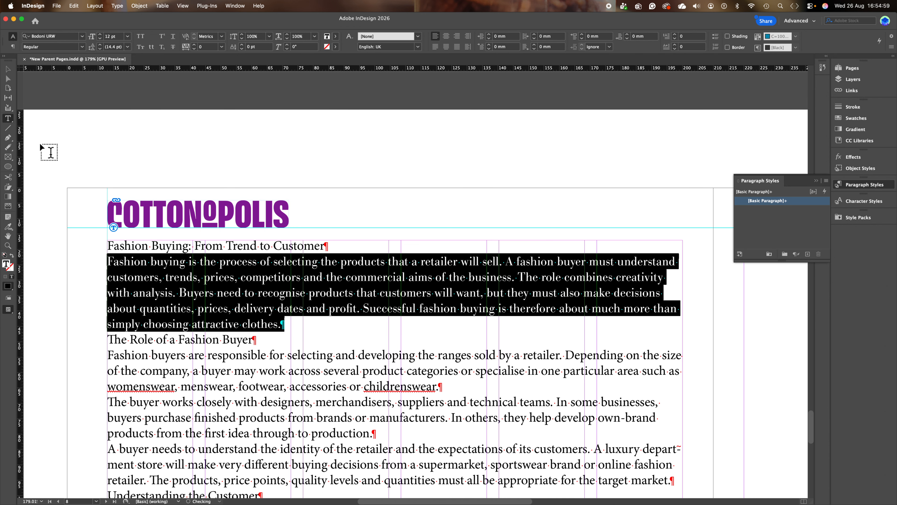
Step: Set the opening paragraph's font style to Light Oblique and its size to 13 pt
{"action": "left_click", "coordinate": [82, 48]}
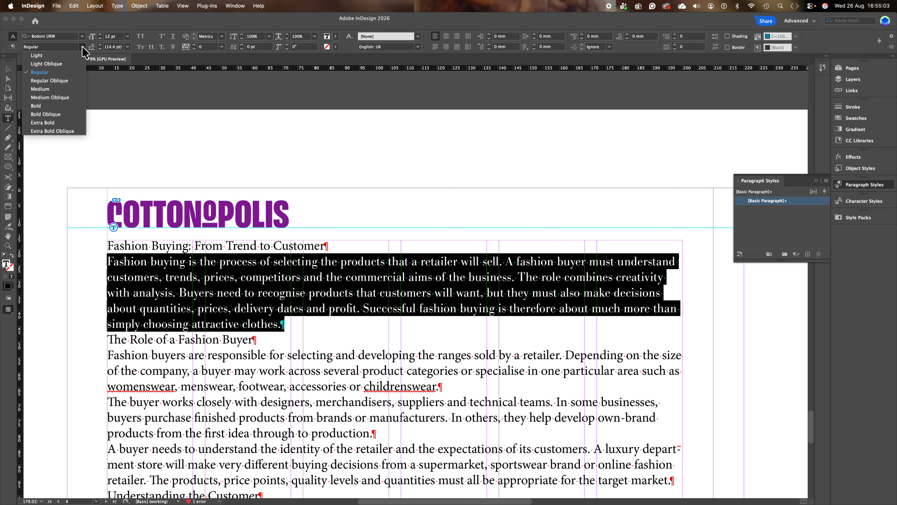
{"action": "left_click", "coordinate": [51, 81]}
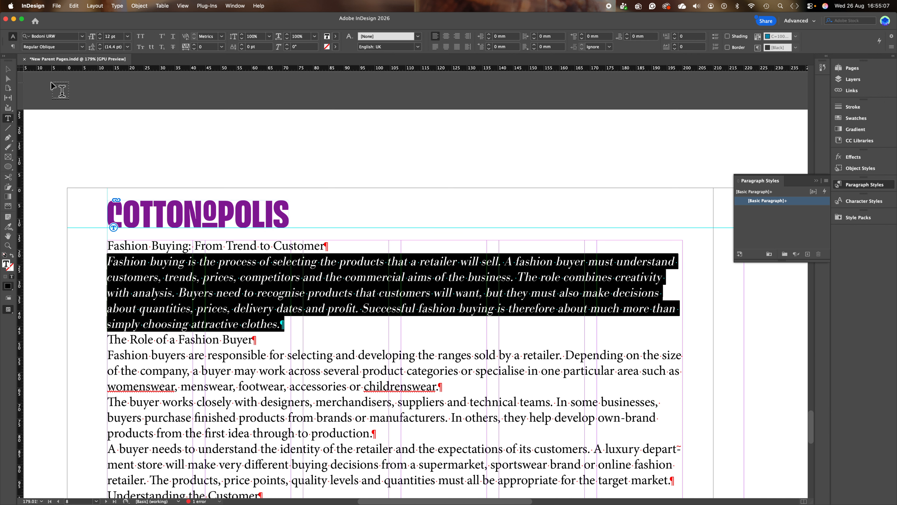
{"action": "left_click", "coordinate": [82, 47]}
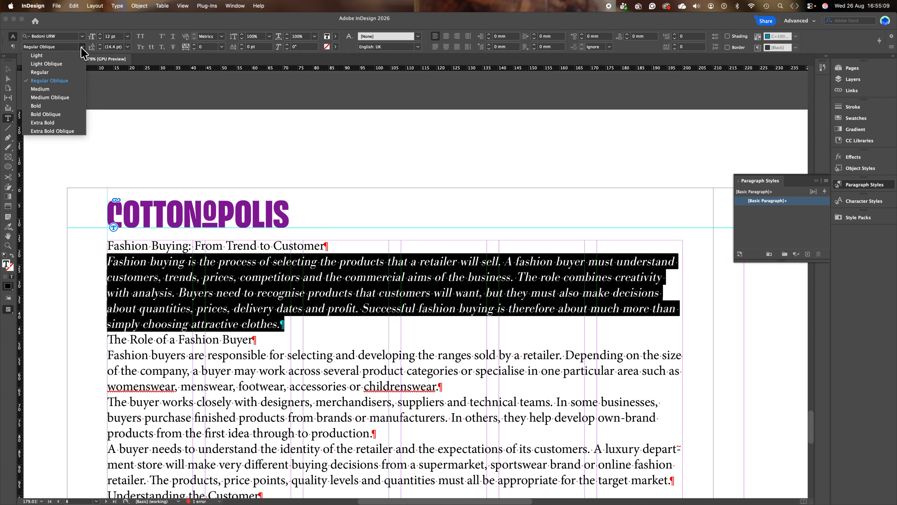
{"action": "left_click", "coordinate": [53, 64]}
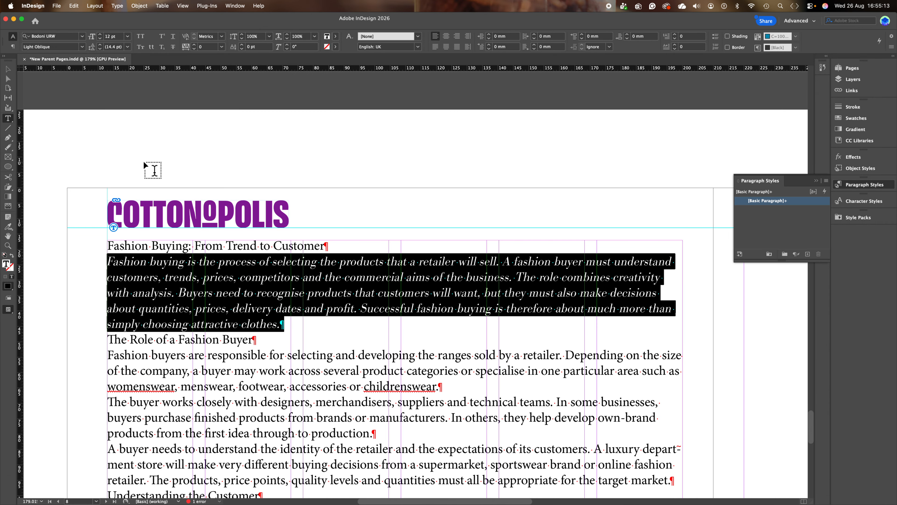
{"action": "left_click", "coordinate": [100, 34]}
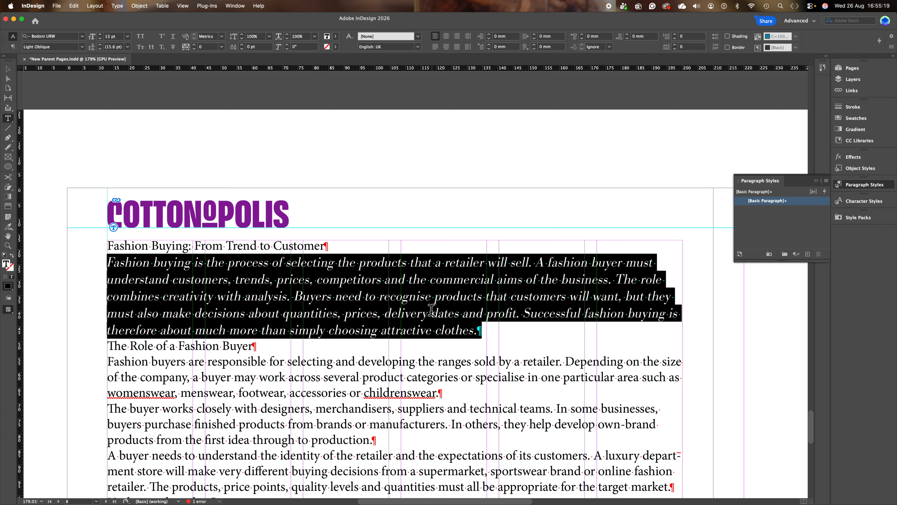
{"action": "left_click", "coordinate": [463, 313]}
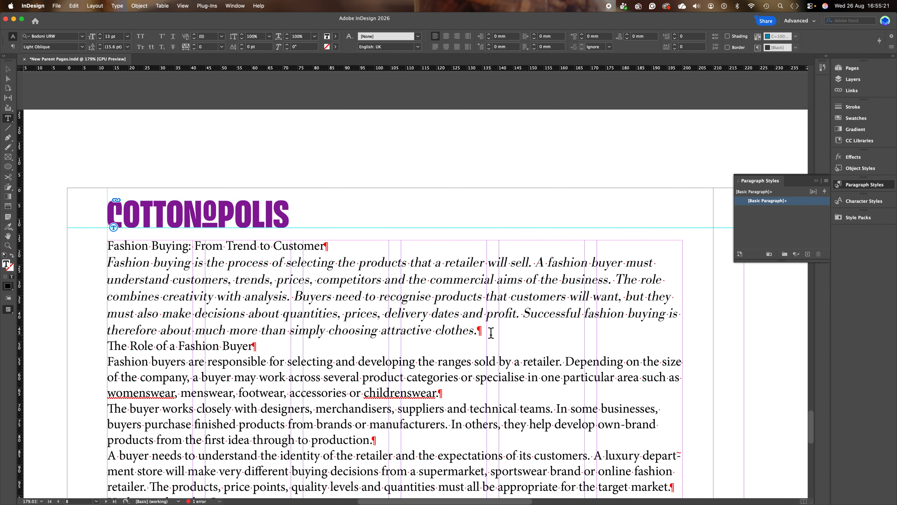
Step: Create a paragraph style from the formatted opening paragraph and name it Intro Para, reviewing its basic character formats
{"action": "left_click_drag", "start_coordinate": [485, 331], "coordinate": [175, 293]}
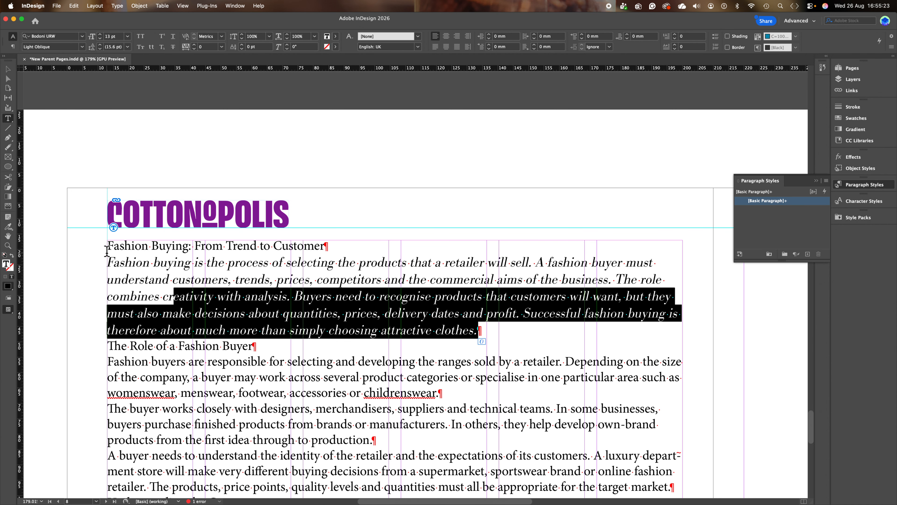
{"action": "left_click_drag", "start_coordinate": [107, 262], "coordinate": [497, 330]}
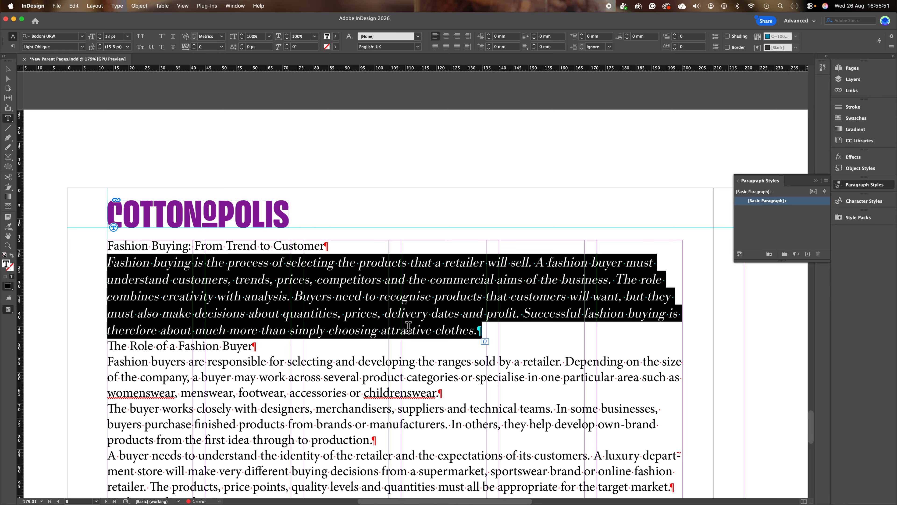
{"action": "left_click", "coordinate": [808, 255]}
{"action": "left_click", "coordinate": [794, 210]}
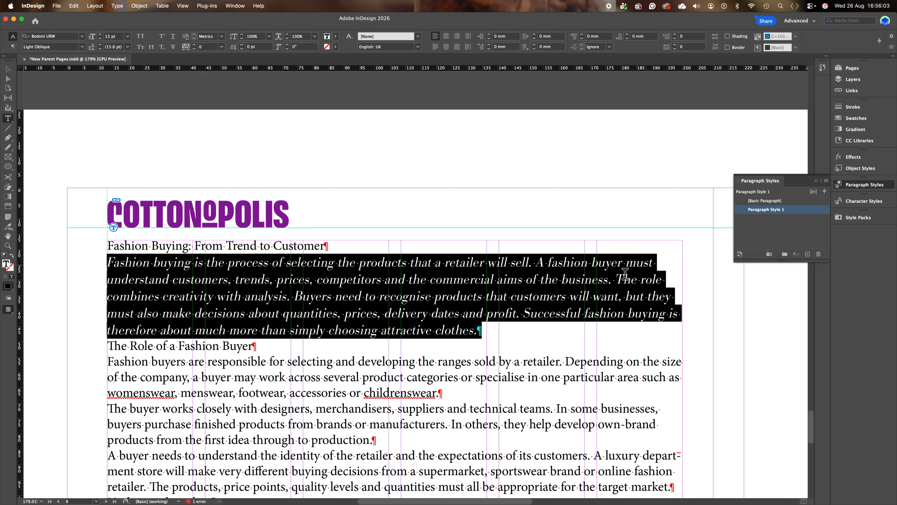
{"action": "double_click", "coordinate": [800, 209]}
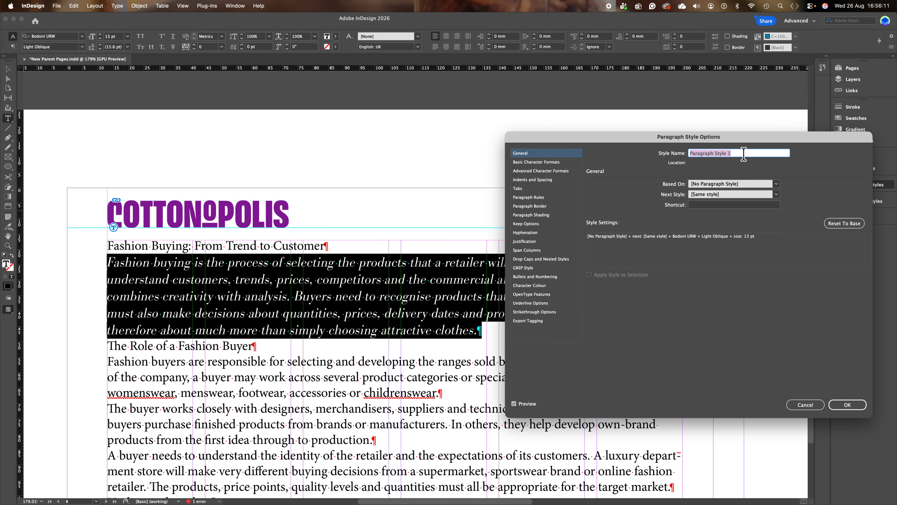
{"action": "type", "text": "Intro Para"}
{"action": "left_click", "coordinate": [531, 163]}
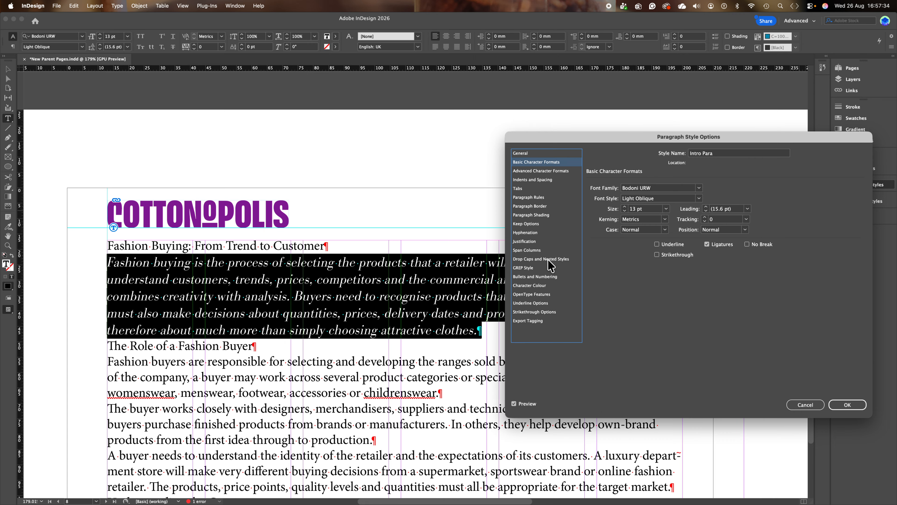
{"action": "left_click", "coordinate": [849, 406]}
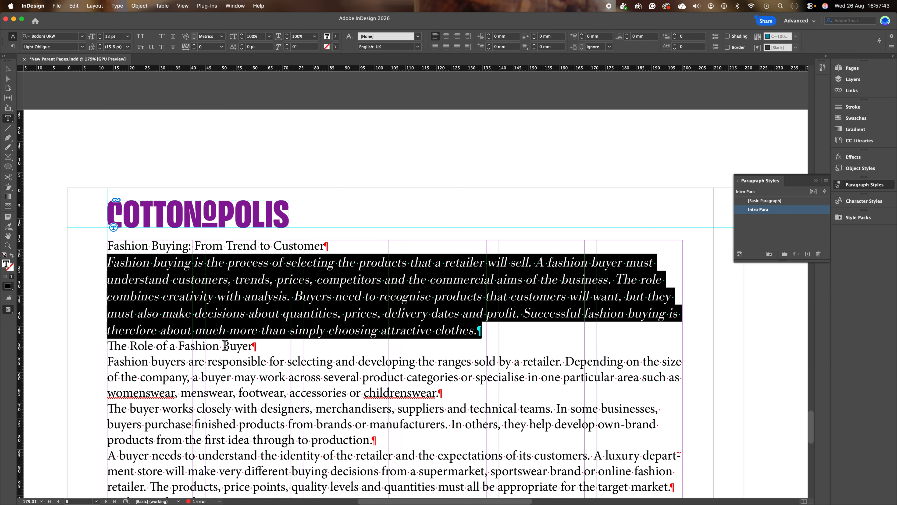
Step: Delete the subheading "The Role of a Fashion Buyer" and its leftover paragraph return, hiding and reshowing the hidden characters in between
{"action": "left_click_drag", "start_coordinate": [260, 346], "coordinate": [94, 345]}
{"action": "key", "text": "BackSpace"}
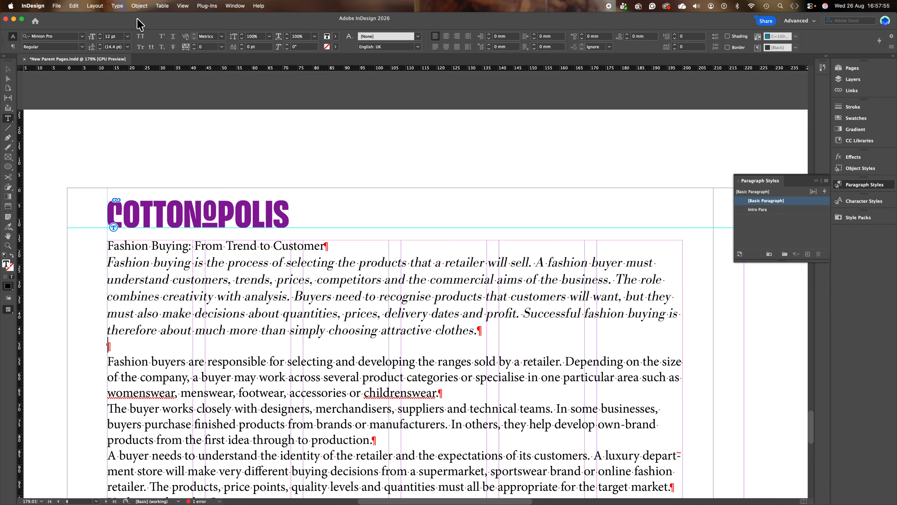
{"action": "left_click", "coordinate": [117, 6]}
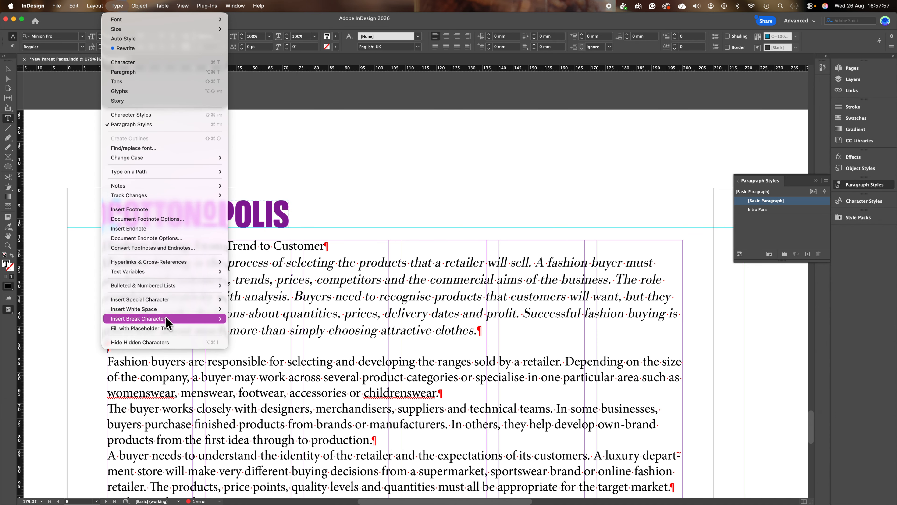
{"action": "left_click", "coordinate": [172, 342]}
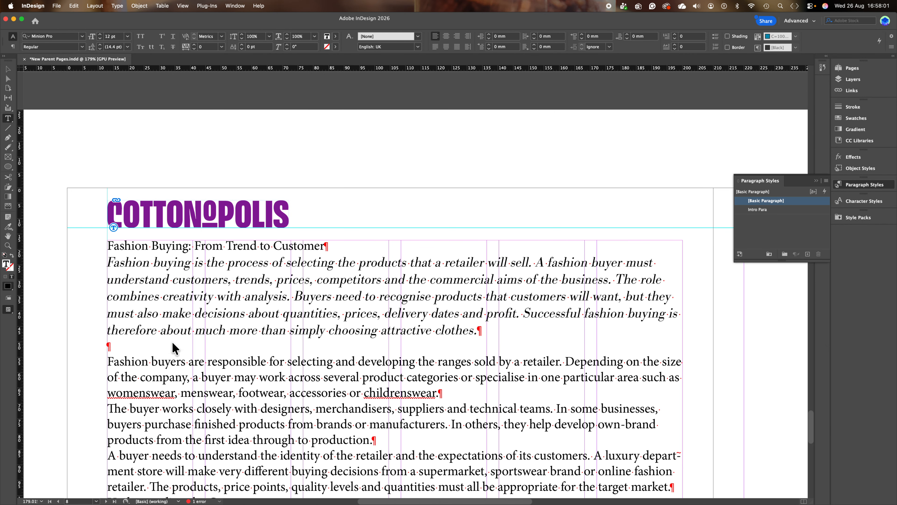
{"action": "left_click", "coordinate": [118, 6]}
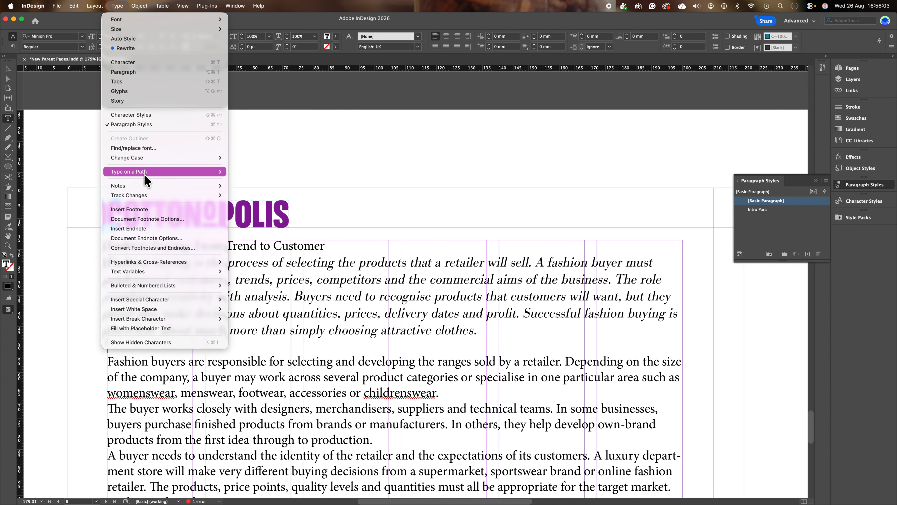
{"action": "left_click", "coordinate": [152, 342]}
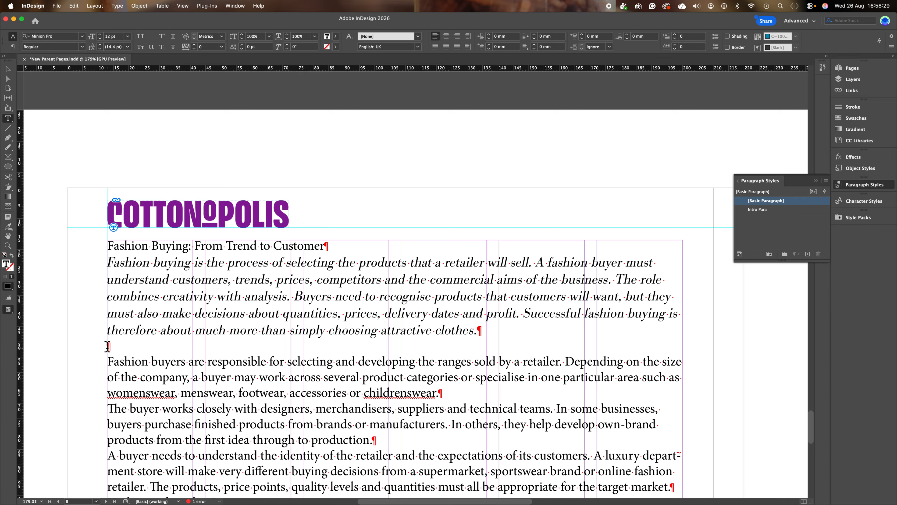
{"action": "key", "text": "BackSpace"}
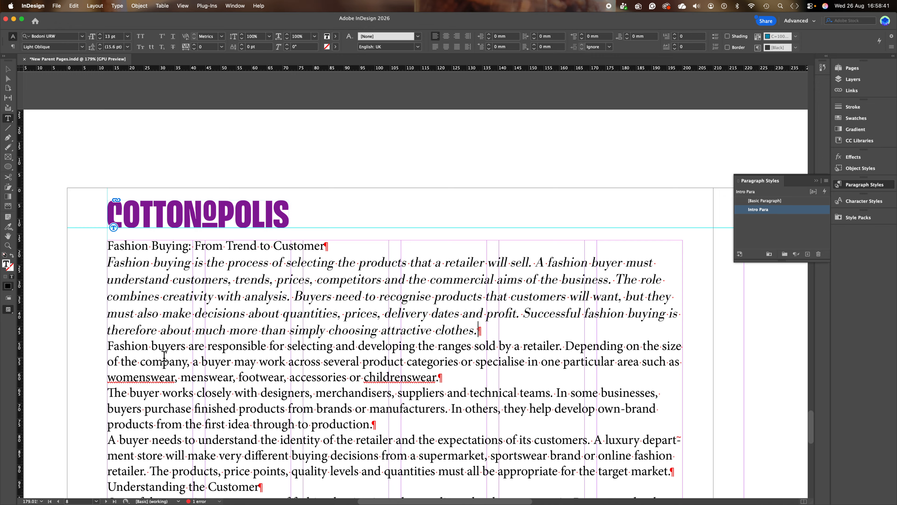
Step: Select the whole body paragraph beginning "Fashion buyers are responsible" below the italic introduction
{"action": "left_click_drag", "start_coordinate": [145, 346], "coordinate": [169, 368]}
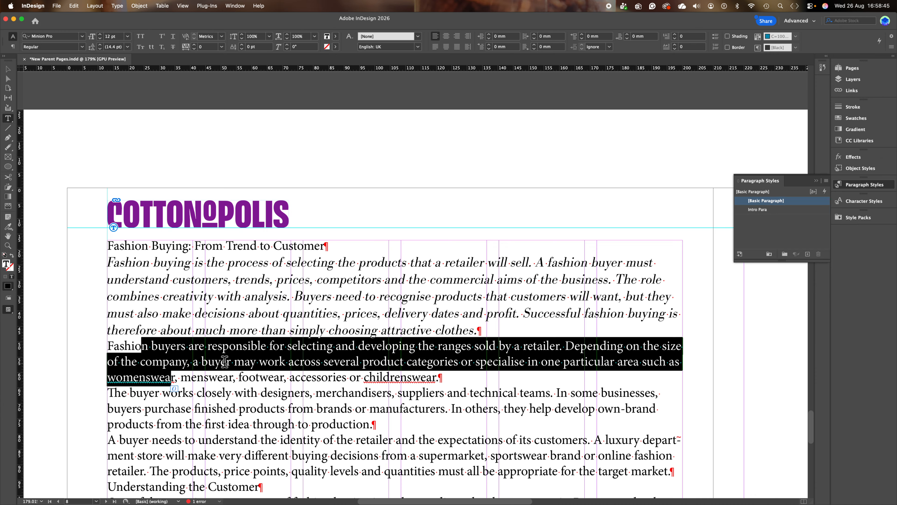
{"action": "double_click", "coordinate": [452, 377]}
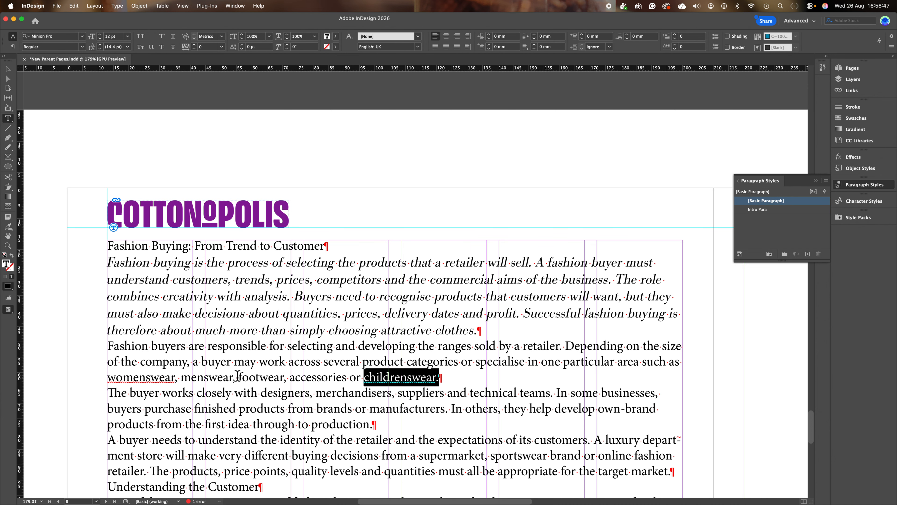
{"action": "left_click_drag", "start_coordinate": [452, 377], "coordinate": [85, 344]}
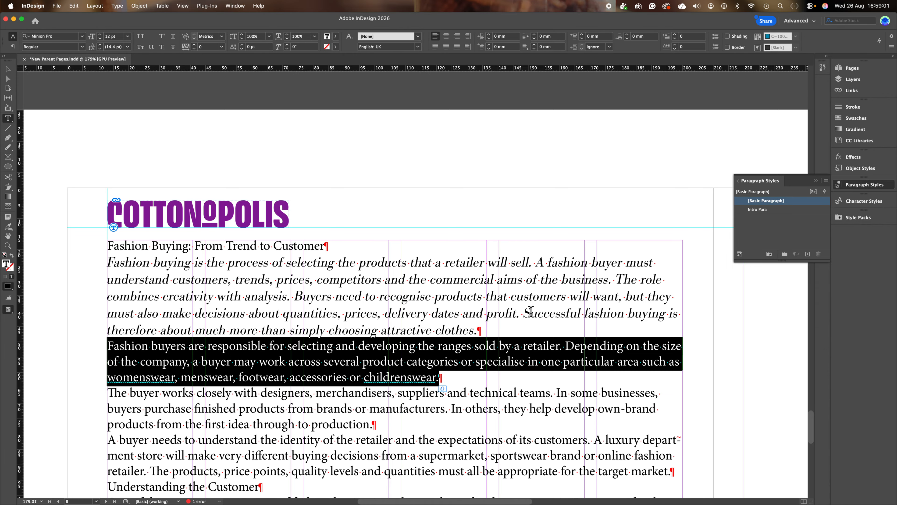
Step: Examine the letterforms of the italic introduction and the selected body paragraph up close to compare the two typefaces
{"action": "scroll", "coordinate": [534, 318], "scroll_direction": "up", "scroll_amount": 10}
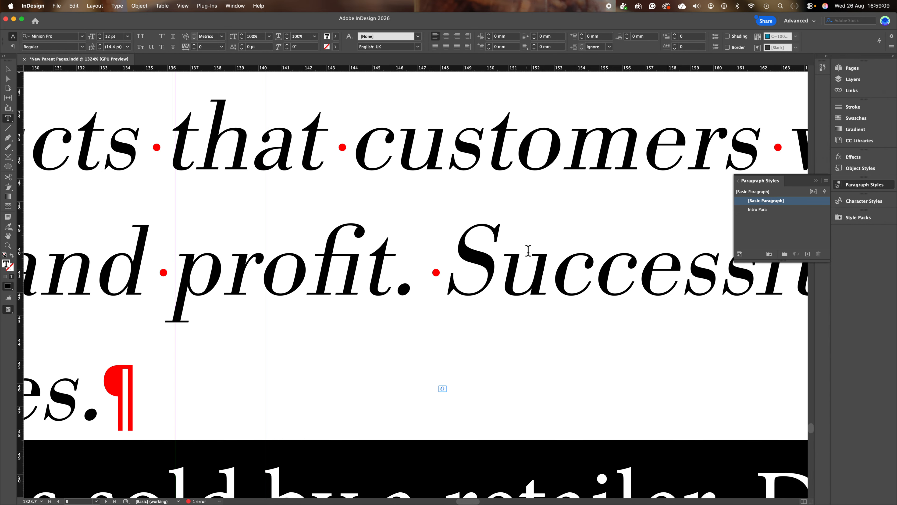
{"action": "scroll", "coordinate": [472, 260], "scroll_direction": "down", "scroll_amount": 5}
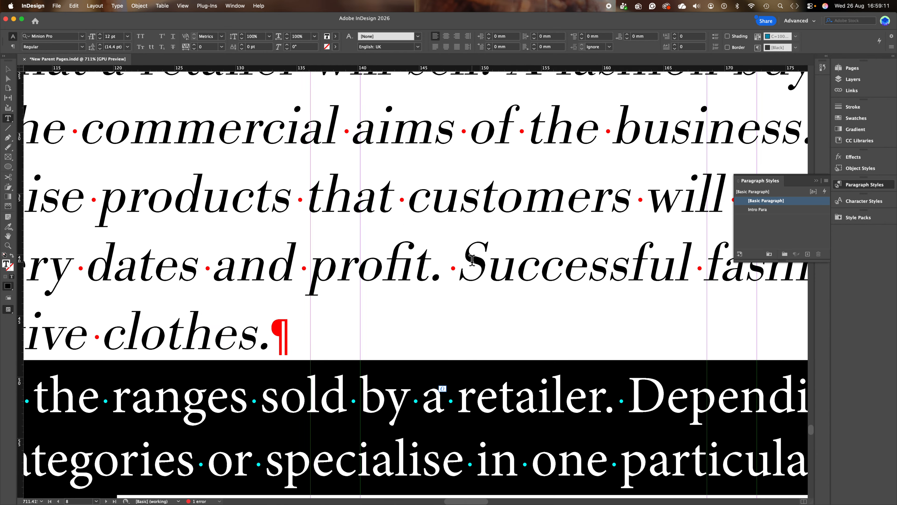
{"action": "scroll", "coordinate": [472, 260], "scroll_direction": "down", "scroll_amount": 5}
{"action": "scroll", "coordinate": [167, 361], "scroll_direction": "up", "scroll_amount": 8}
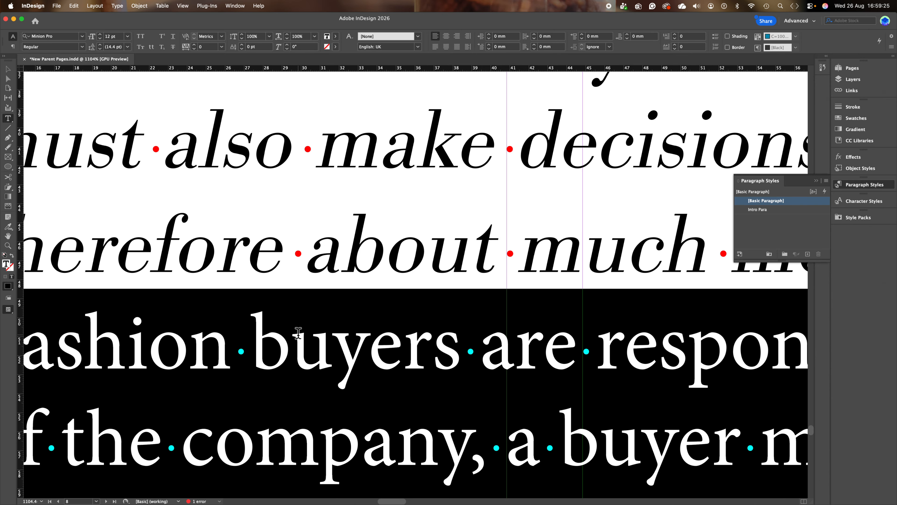
{"action": "scroll", "coordinate": [293, 339], "scroll_direction": "down", "scroll_amount": 5}
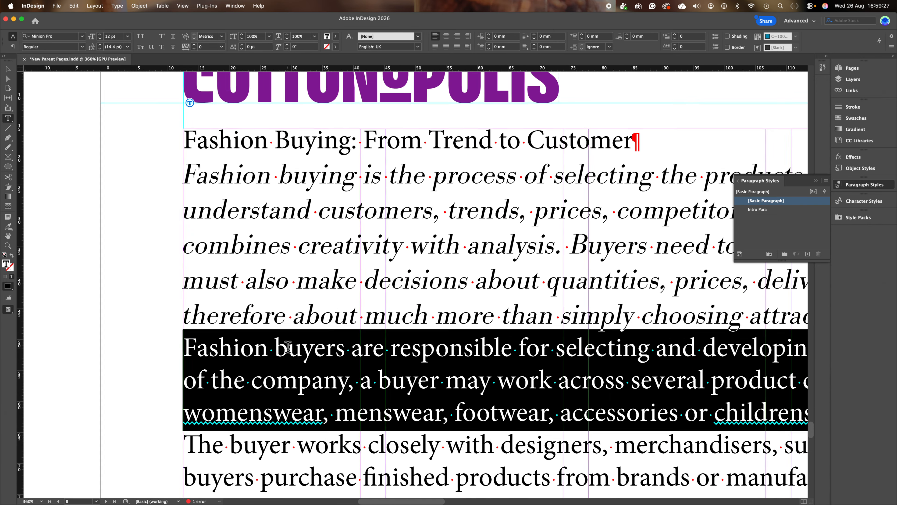
{"action": "scroll", "coordinate": [288, 346], "scroll_direction": "down", "scroll_amount": 2}
{"action": "scroll", "coordinate": [287, 347], "scroll_direction": "down", "scroll_amount": 4}
{"action": "scroll", "coordinate": [288, 347], "scroll_direction": "right", "scroll_amount": 4}
Step: Switch the font filter from serif to sans serif and set the selected paragraph in Helvetica Neue LT Pro 45 Light
{"action": "left_click", "coordinate": [62, 36]}
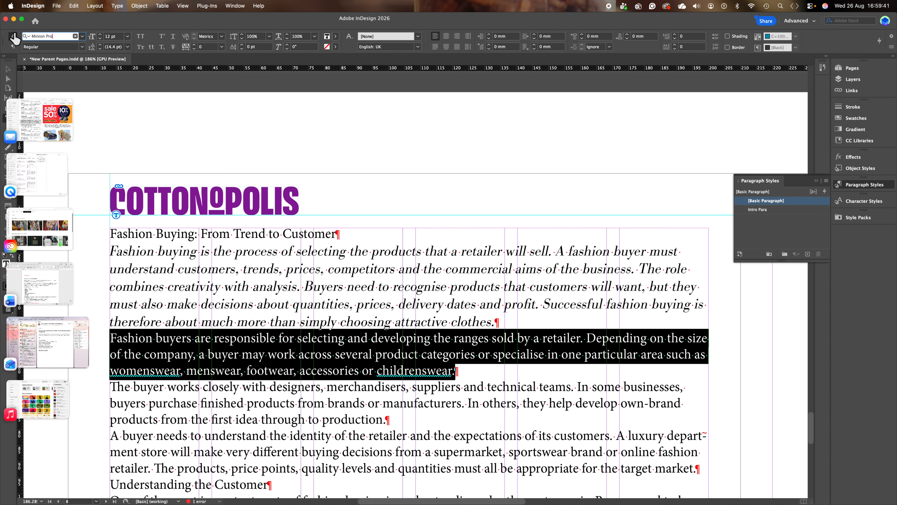
{"action": "double_click", "coordinate": [57, 37]}
{"action": "type", "text": "Helvetica n"}
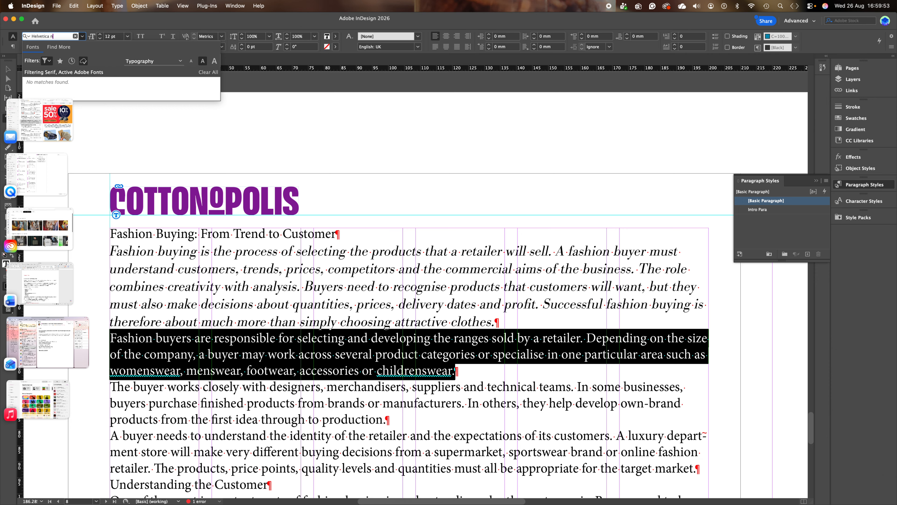
{"action": "left_click", "coordinate": [46, 61]}
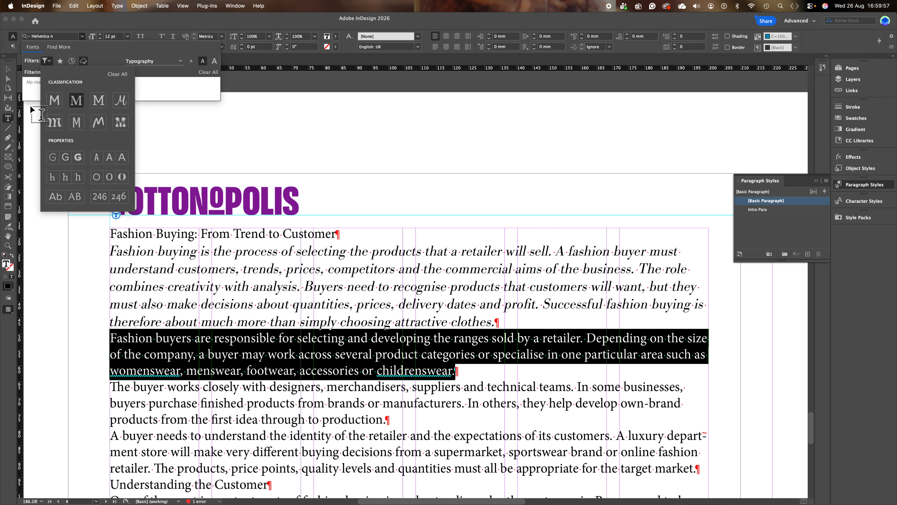
{"action": "left_click", "coordinate": [54, 100]}
{"action": "key", "text": "Escape"}
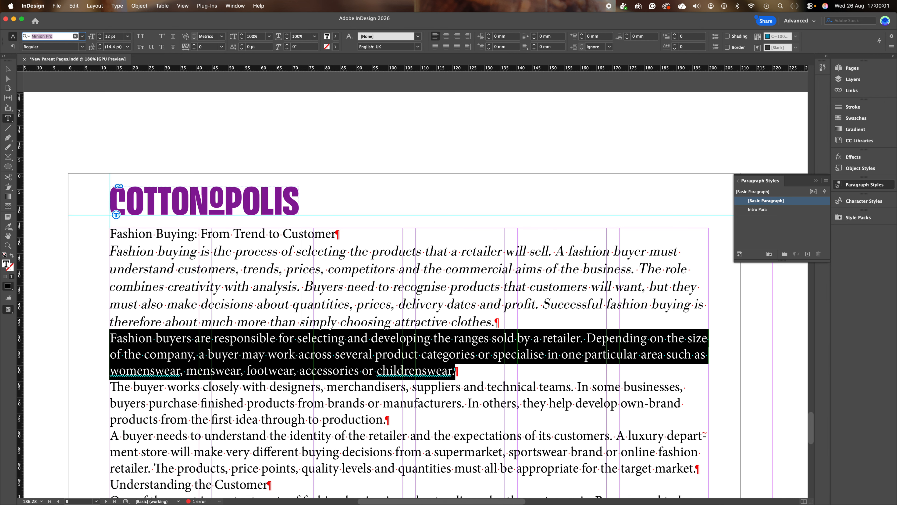
{"action": "type", "text": "hel"}
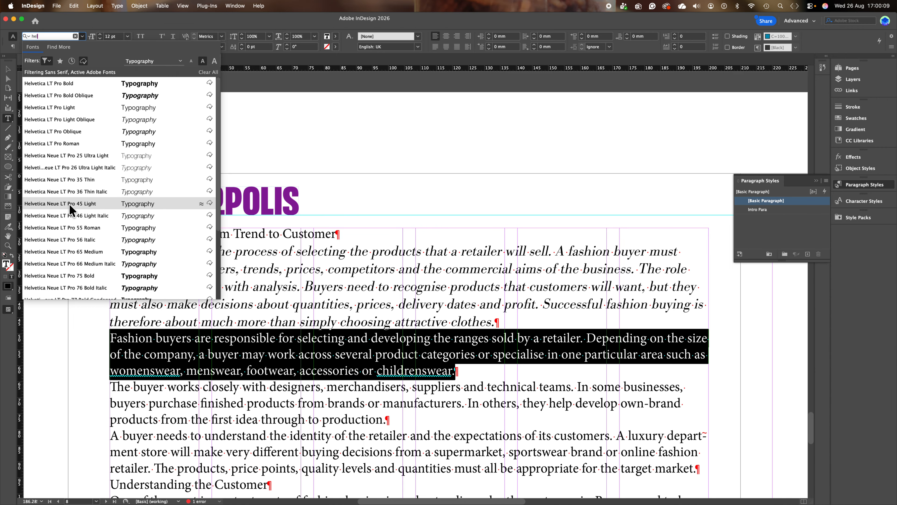
{"action": "left_click", "coordinate": [84, 203]}
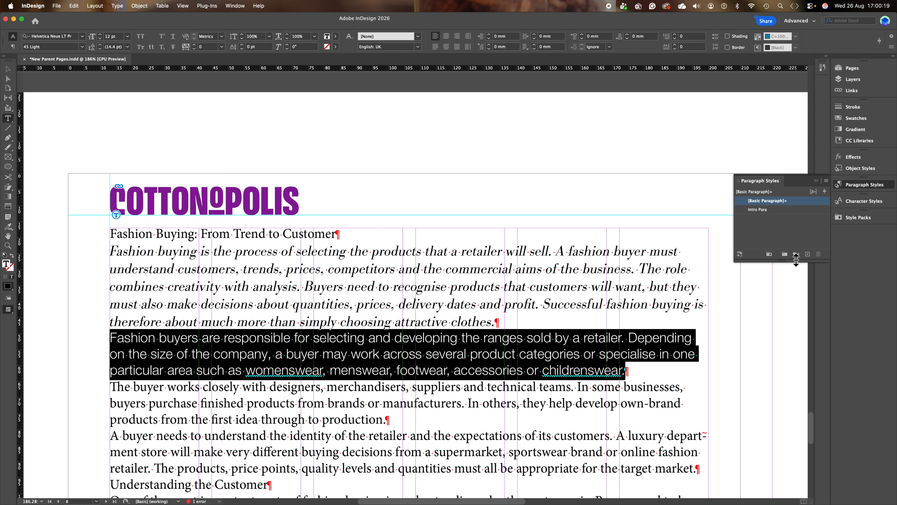
Step: Create a paragraph style from the selected body paragraph and name it Body para
{"action": "left_click", "coordinate": [807, 255]}
{"action": "double_click", "coordinate": [791, 209]}
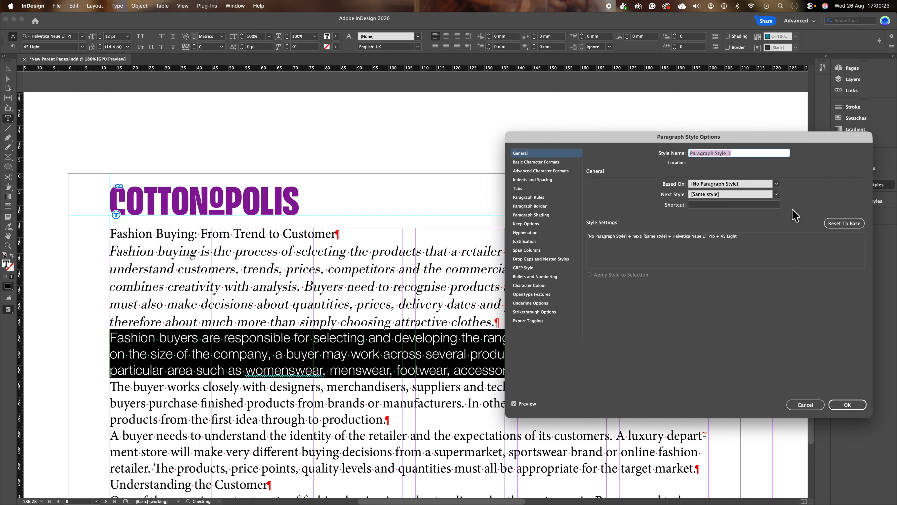
{"action": "type", "text": "Body para"}
Step: Reduce the font size in the Body para style's basic character formats to 9 pt
{"action": "left_click", "coordinate": [549, 163]}
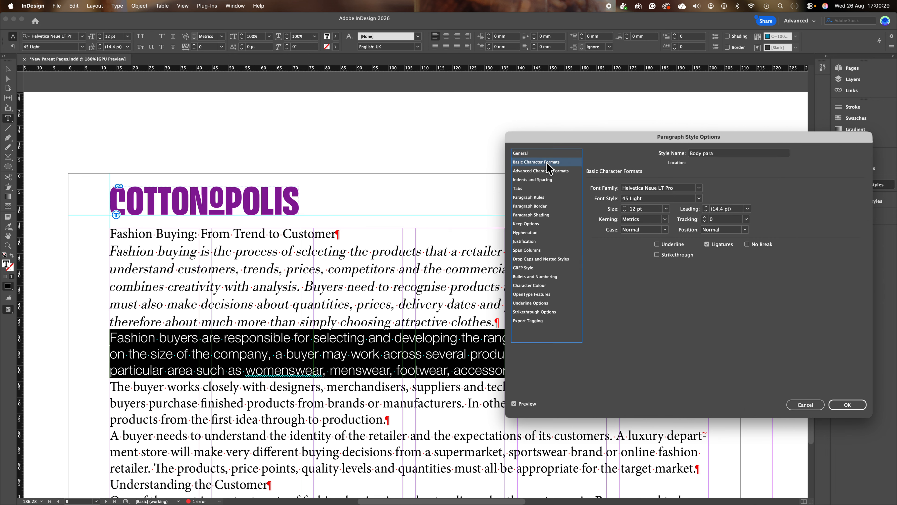
{"action": "left_click", "coordinate": [625, 209]}
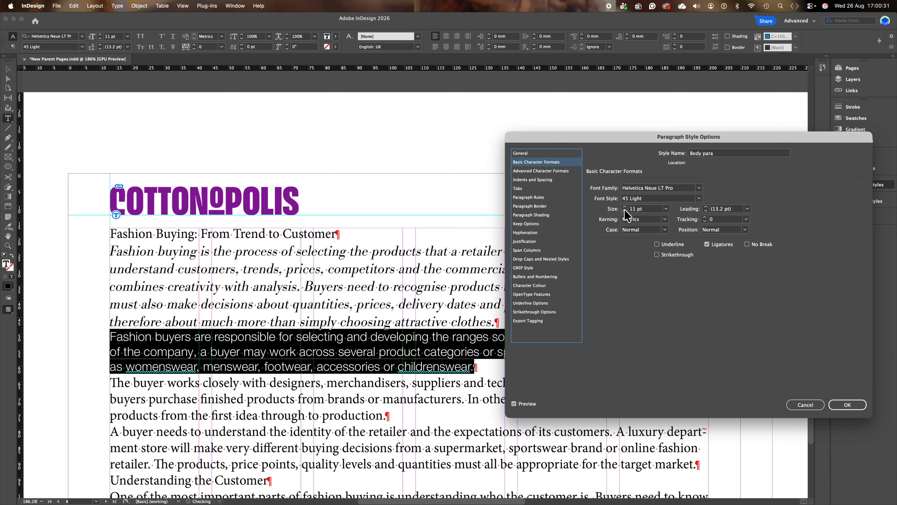
{"action": "left_click", "coordinate": [625, 210]}
{"action": "left_click", "coordinate": [625, 210]}
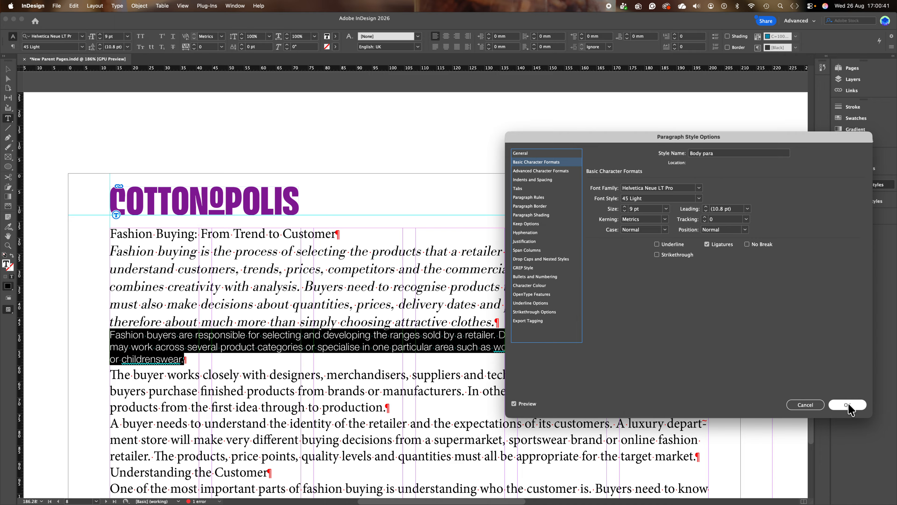
Step: Set the Body para style's space after to 1 mm and save the style
{"action": "left_click", "coordinate": [531, 180]}
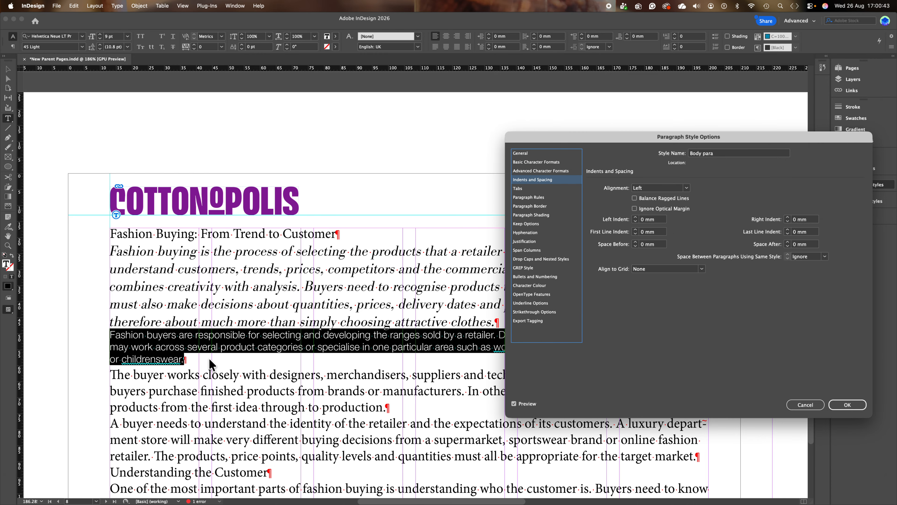
{"action": "left_click", "coordinate": [787, 242]}
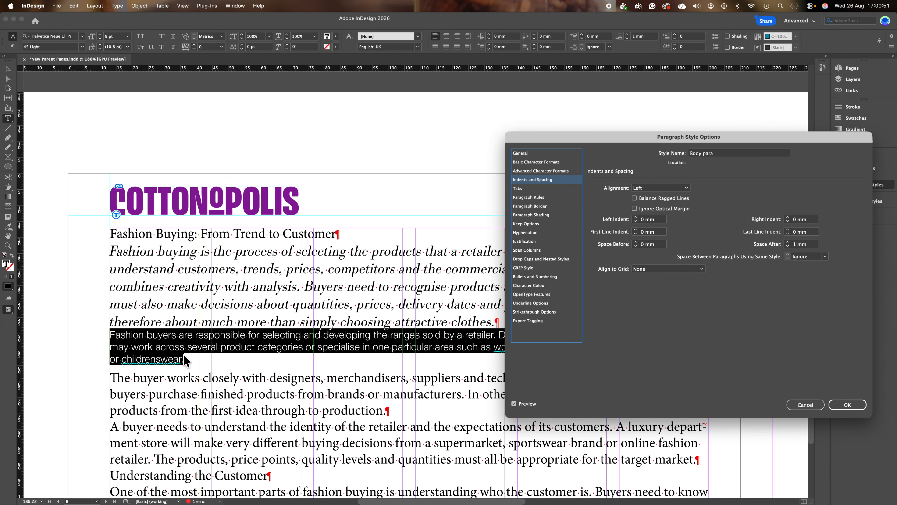
{"action": "left_click", "coordinate": [848, 404]}
Step: Apply the Body para style to the paragraphs beginning "The buyer works closely" and "A buyer needs to understand"
{"action": "left_click", "coordinate": [285, 377]}
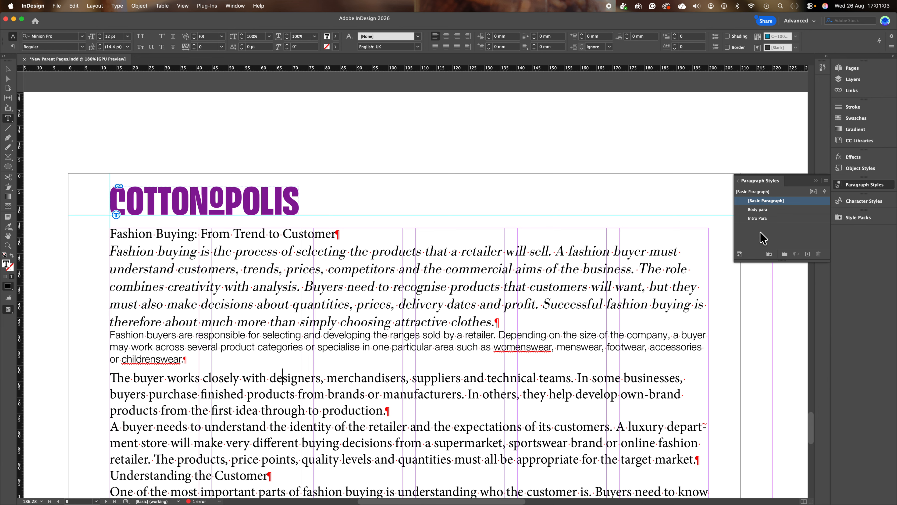
{"action": "left_click", "coordinate": [759, 209]}
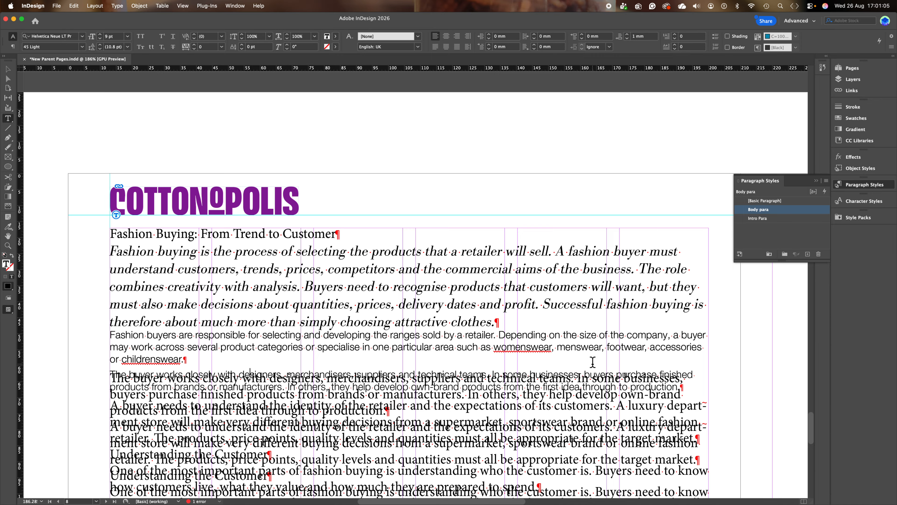
{"action": "scroll", "coordinate": [592, 361], "scroll_direction": "down", "scroll_amount": 3}
{"action": "scroll", "coordinate": [593, 361], "scroll_direction": "up", "scroll_amount": 3}
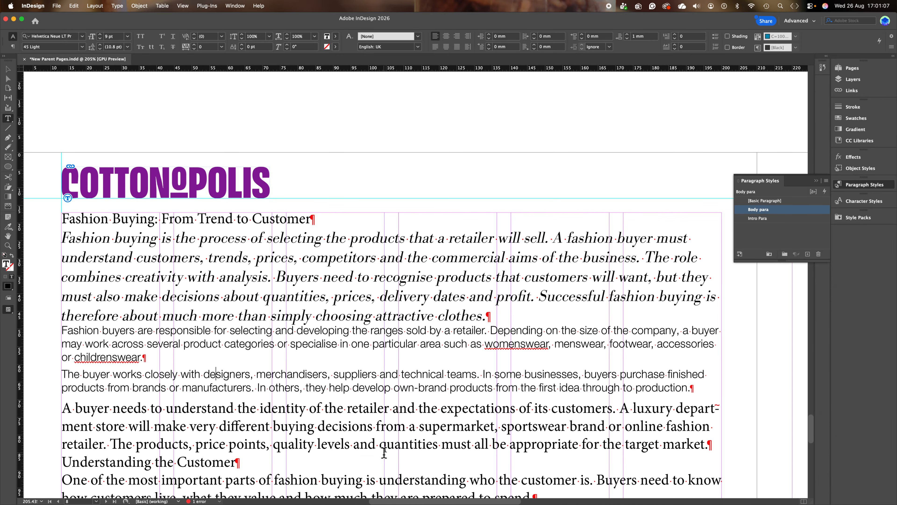
{"action": "left_click", "coordinate": [380, 410]}
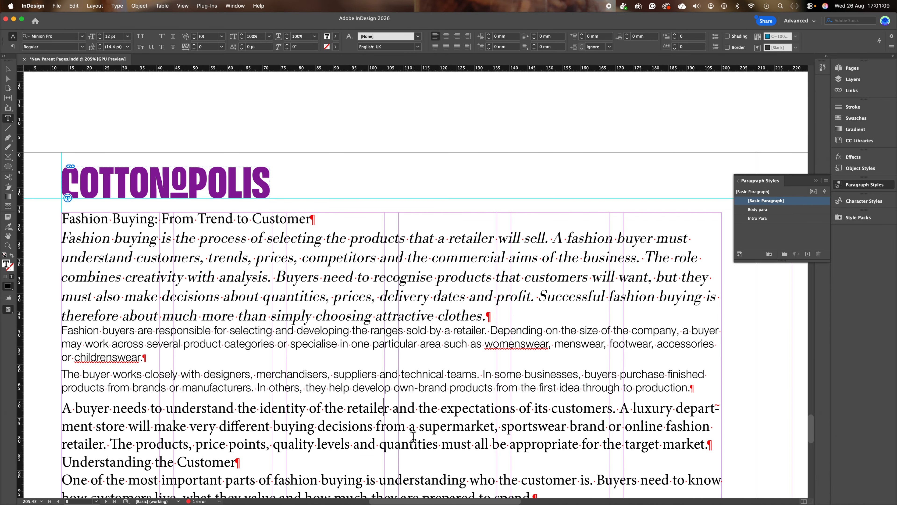
{"action": "left_click", "coordinate": [764, 209]}
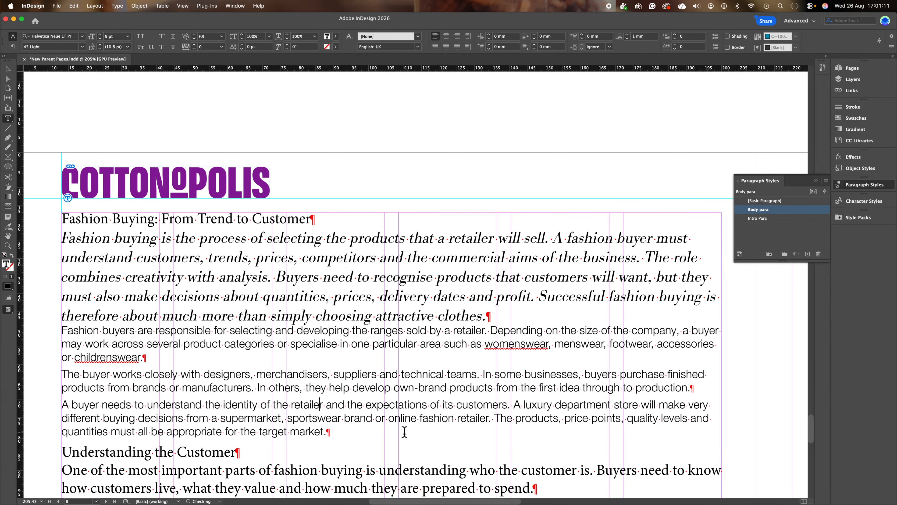
Step: Apply the Body para style to the first two paragraphs beneath the subheading "Understanding the Customer"
{"action": "scroll", "coordinate": [404, 432], "scroll_direction": "down", "scroll_amount": 5}
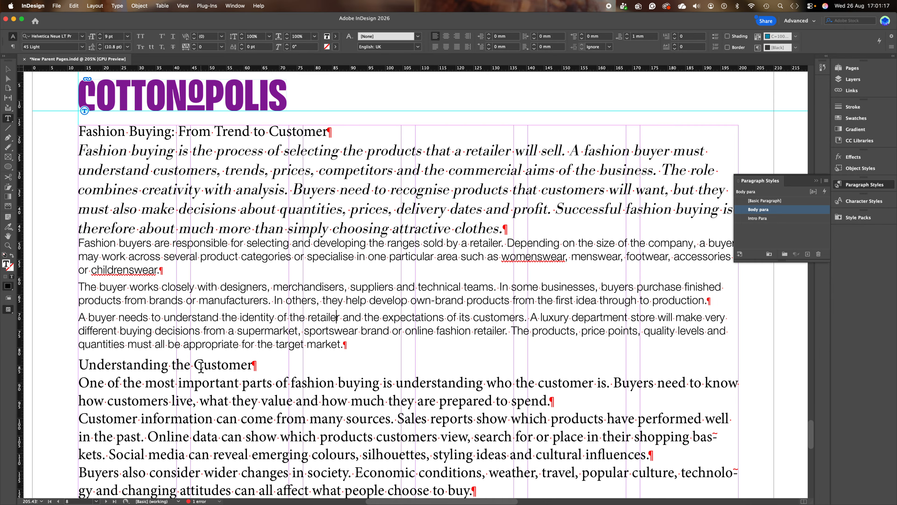
{"action": "left_click", "coordinate": [203, 383]}
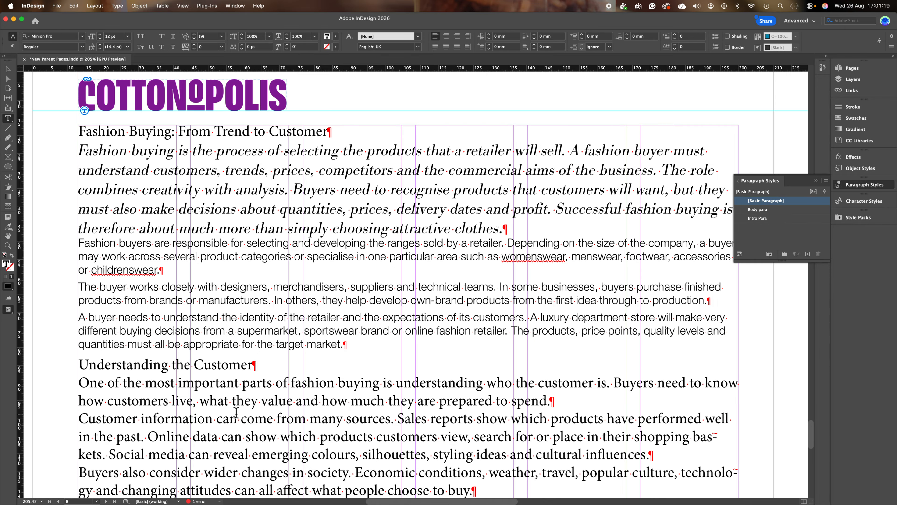
{"action": "left_click", "coordinate": [765, 209]}
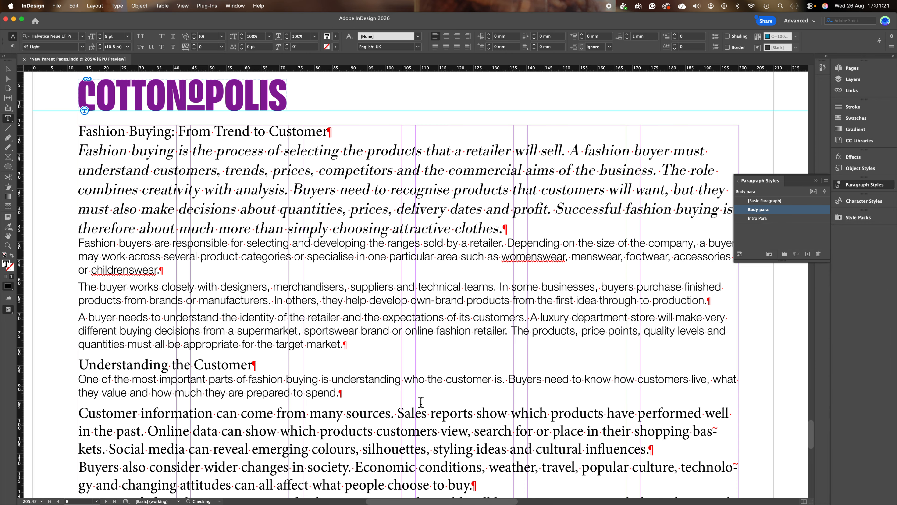
{"action": "left_click", "coordinate": [342, 416]}
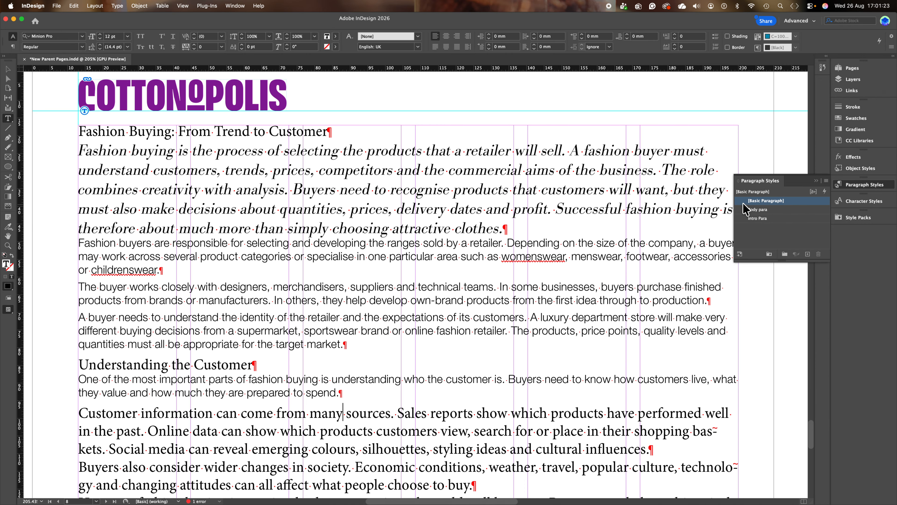
{"action": "left_click", "coordinate": [759, 209]}
Step: Apply the Body para style to the paragraphs beginning "Buyers also consider" and "However, fashion buying" together
{"action": "scroll", "coordinate": [303, 420], "scroll_direction": "down", "scroll_amount": 8}
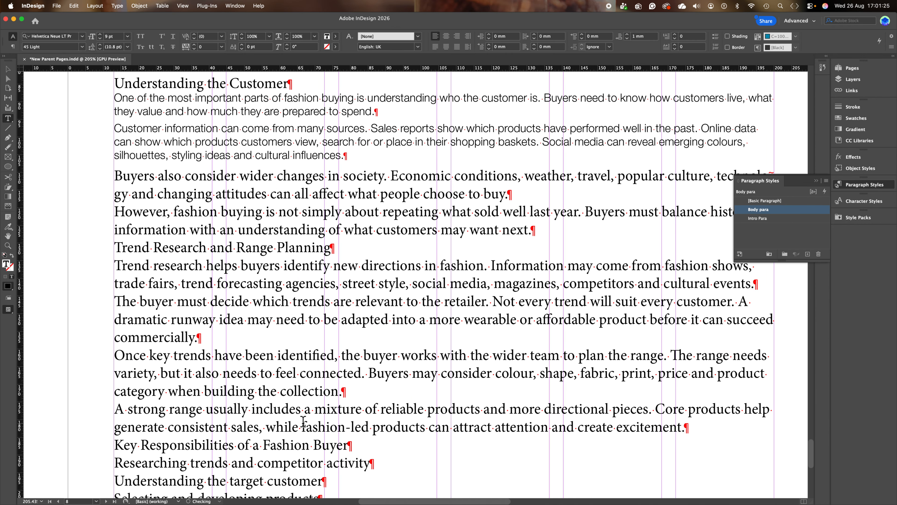
{"action": "scroll", "coordinate": [303, 421], "scroll_direction": "down", "scroll_amount": 5}
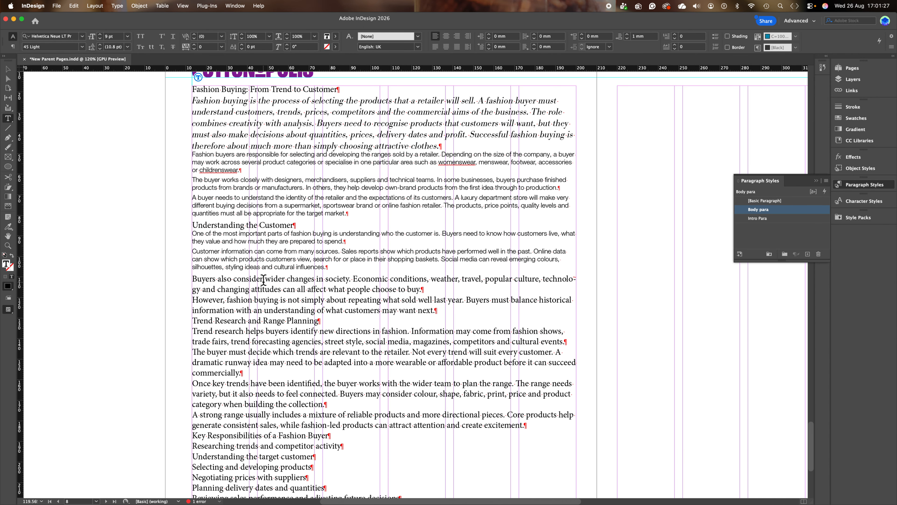
{"action": "left_click_drag", "start_coordinate": [264, 279], "coordinate": [280, 308]}
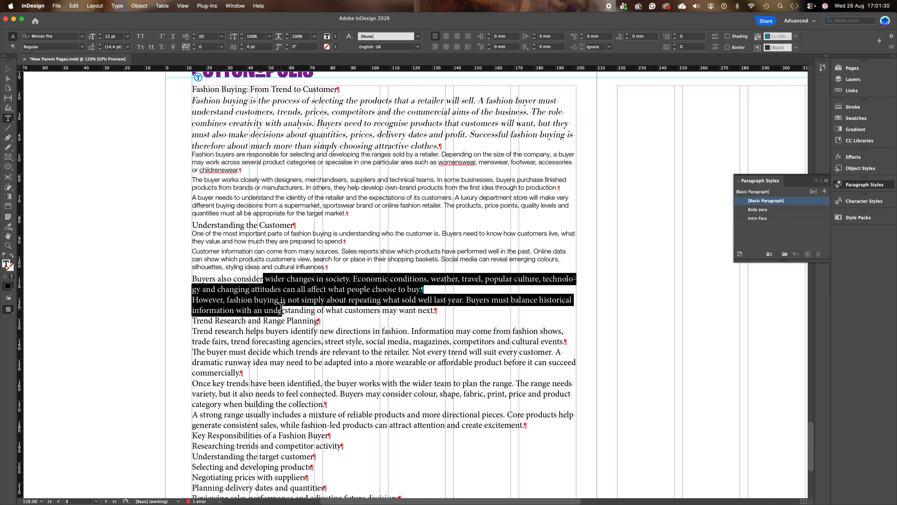
{"action": "left_click", "coordinate": [763, 210]}
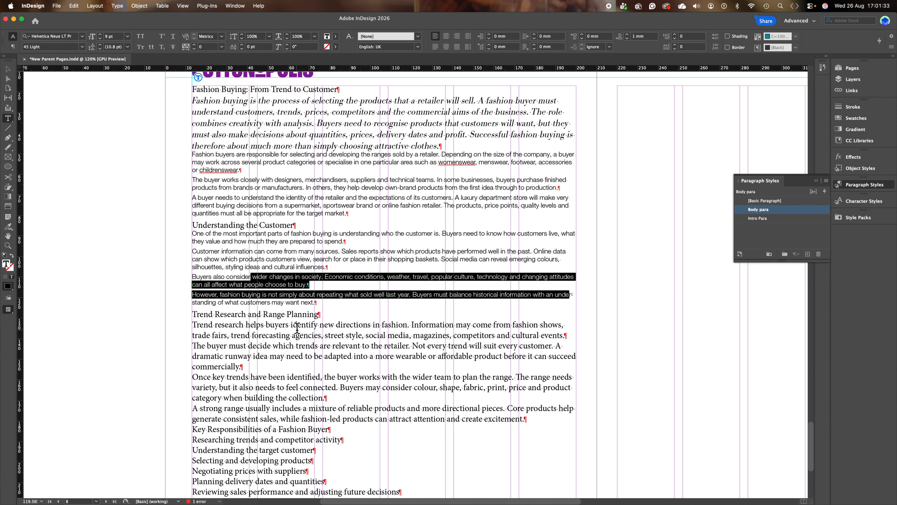
Step: Apply the Body para style to all four paragraphs beneath the subheading "Trend Research and Range Planning"
{"action": "left_click_drag", "start_coordinate": [297, 324], "coordinate": [306, 414]}
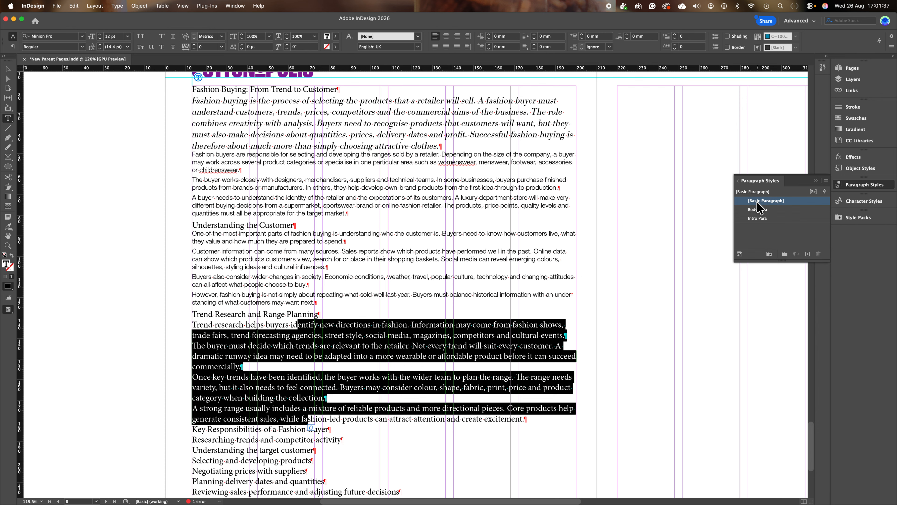
{"action": "left_click", "coordinate": [770, 210]}
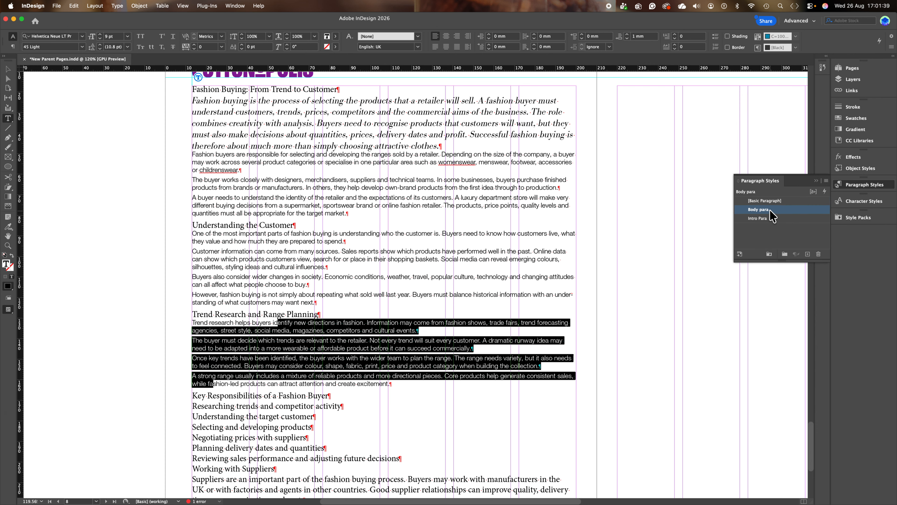
{"action": "left_click", "coordinate": [770, 210]}
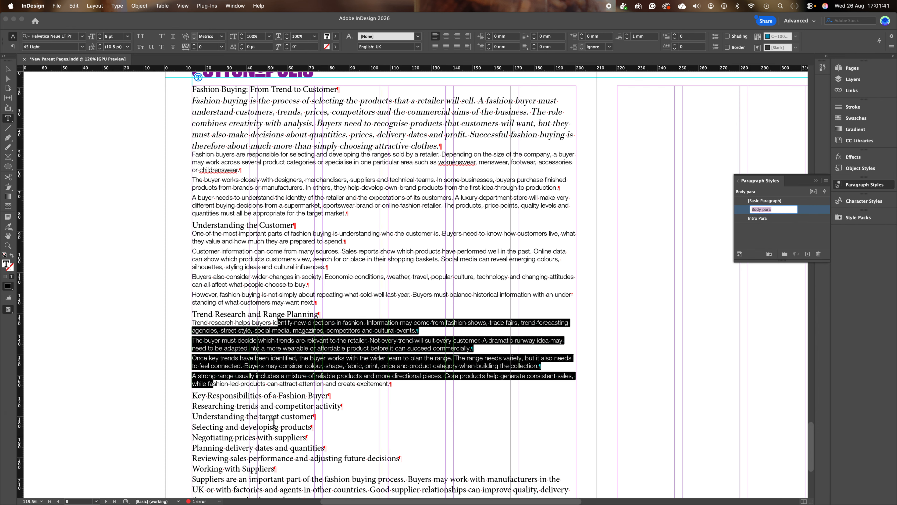
Step: Set the article's text frame to two columns and check how the text flows down the page
{"action": "scroll", "coordinate": [274, 422], "scroll_direction": "down", "scroll_amount": 3}
{"action": "scroll", "coordinate": [282, 331], "scroll_direction": "up", "scroll_amount": 8}
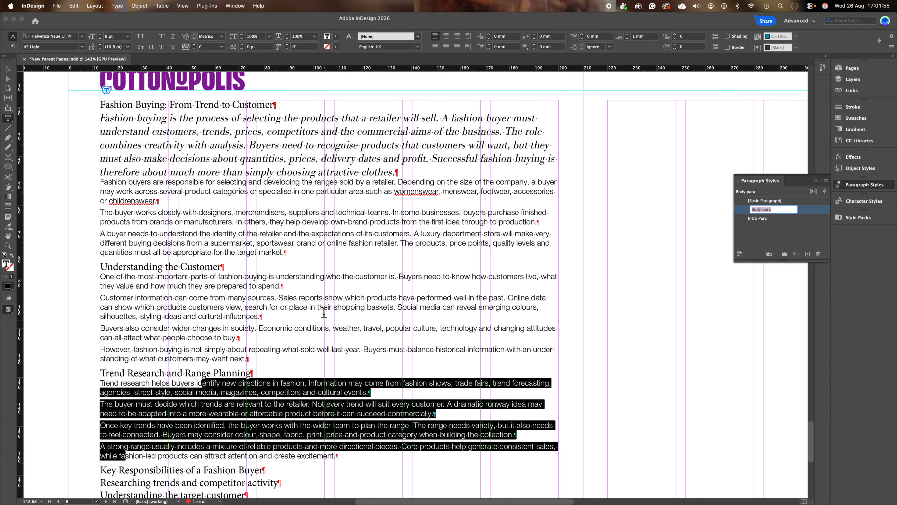
{"action": "scroll", "coordinate": [324, 310], "scroll_direction": "down", "scroll_amount": 3}
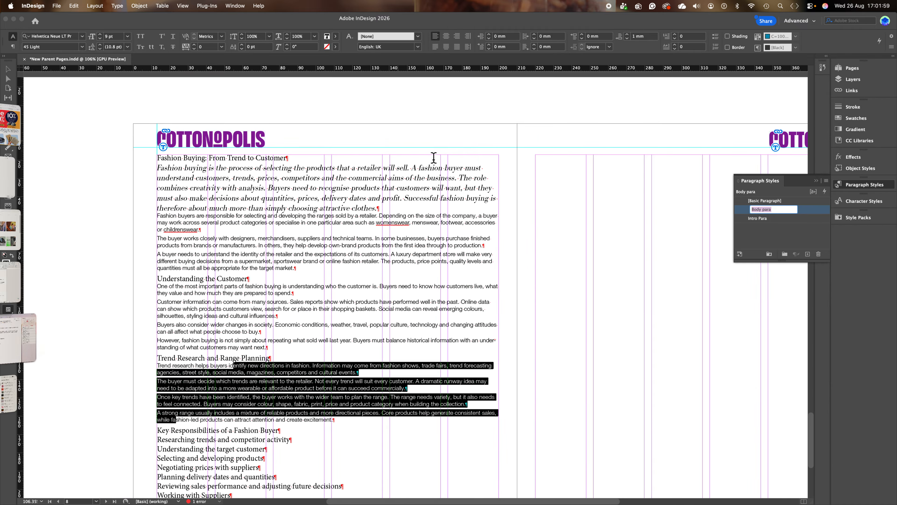
{"action": "key", "text": "Escape"}
{"action": "key", "text": "Escape"}
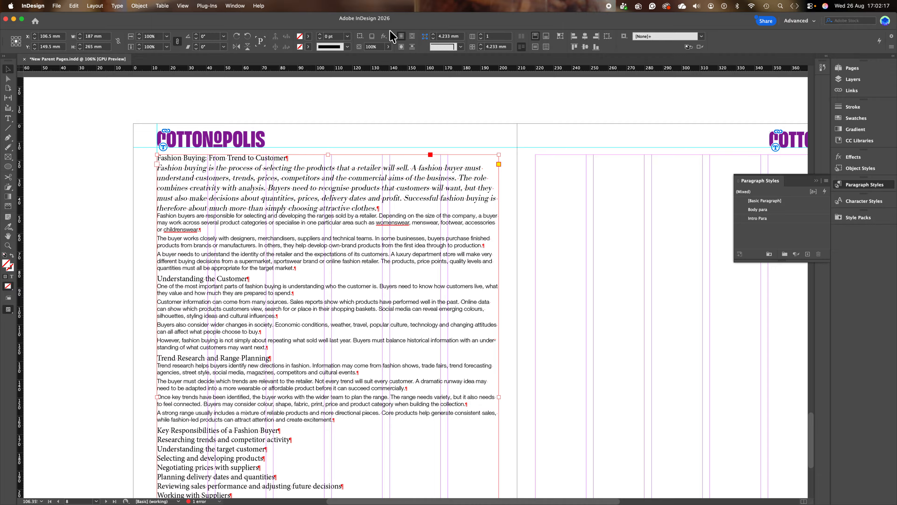
{"action": "left_click", "coordinate": [480, 34]}
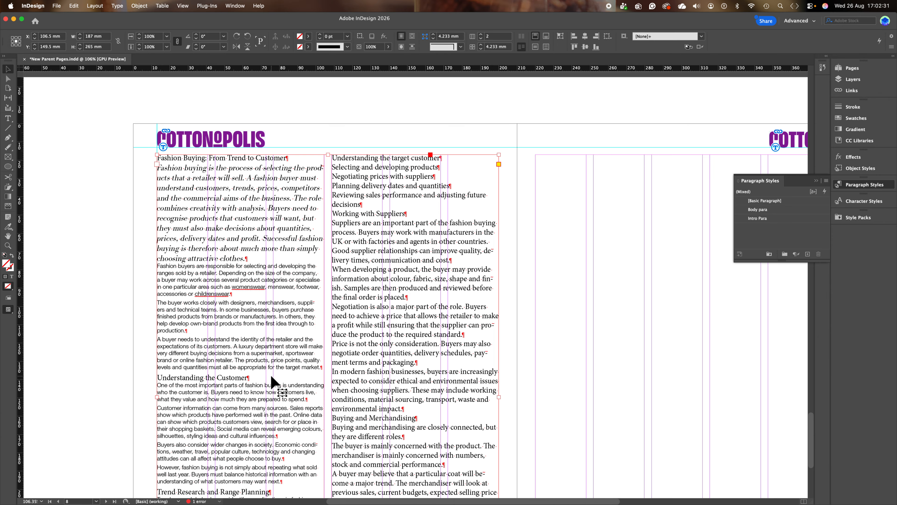
{"action": "scroll", "coordinate": [272, 377], "scroll_direction": "down", "scroll_amount": 3}
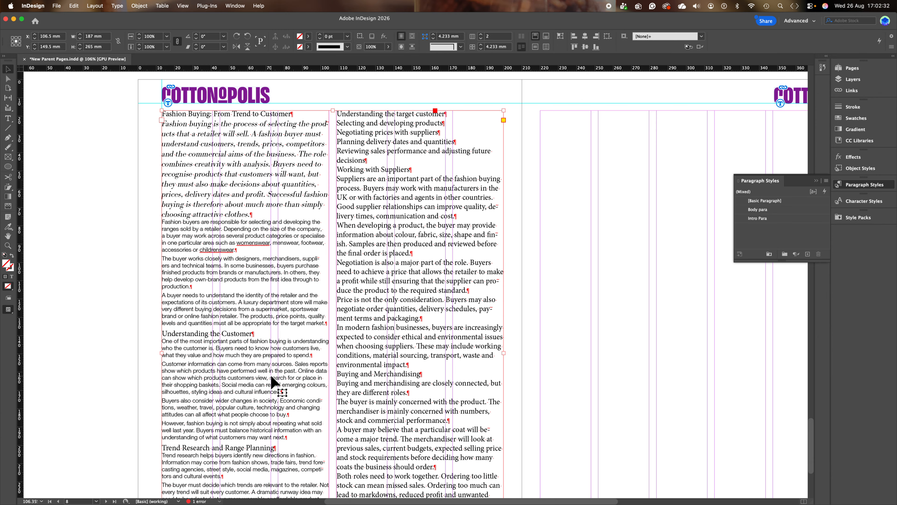
{"action": "scroll", "coordinate": [271, 377], "scroll_direction": "down", "scroll_amount": 8}
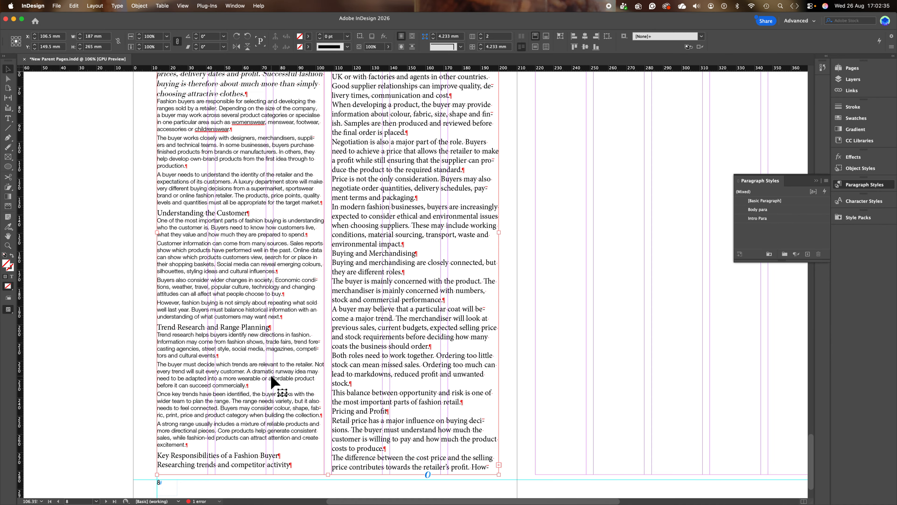
{"action": "scroll", "coordinate": [271, 376], "scroll_direction": "up", "scroll_amount": 10}
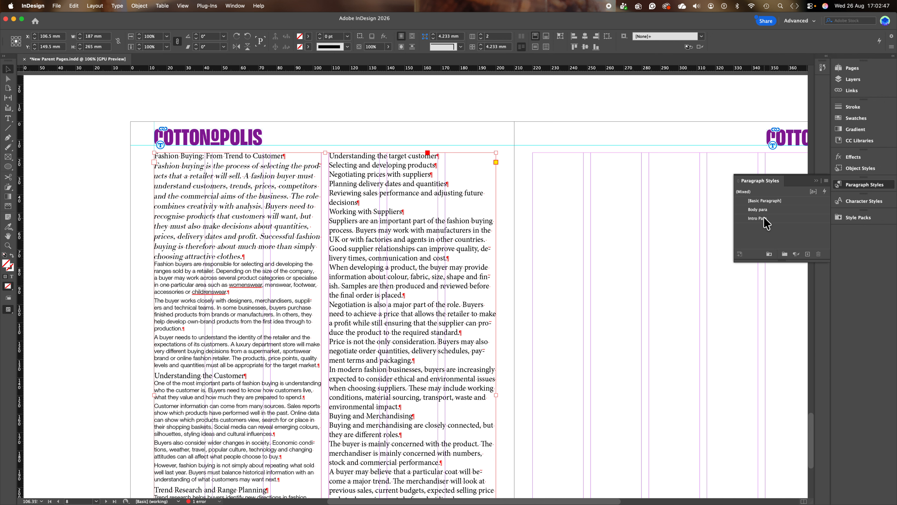
Step: With nothing selected, edit the Intro Para paragraph style and set its font family to Essonnes
{"action": "left_click", "coordinate": [548, 125]}
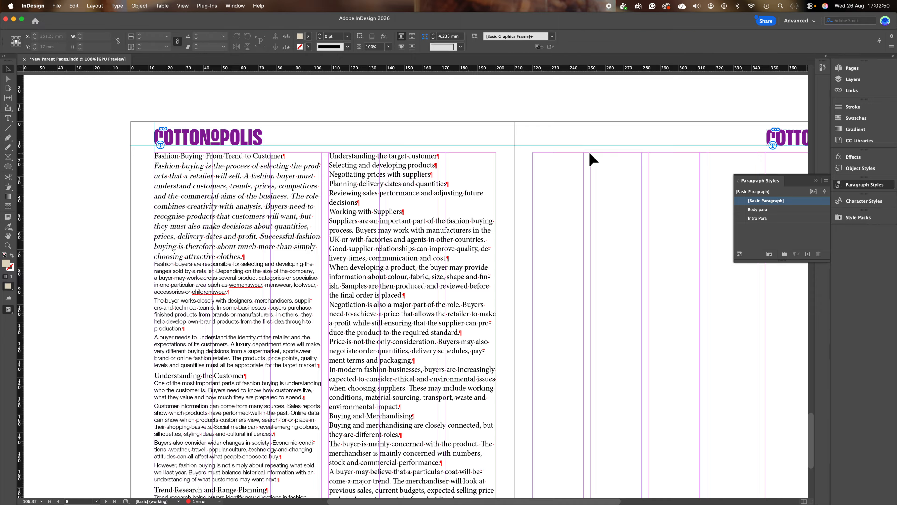
{"action": "double_click", "coordinate": [777, 218]}
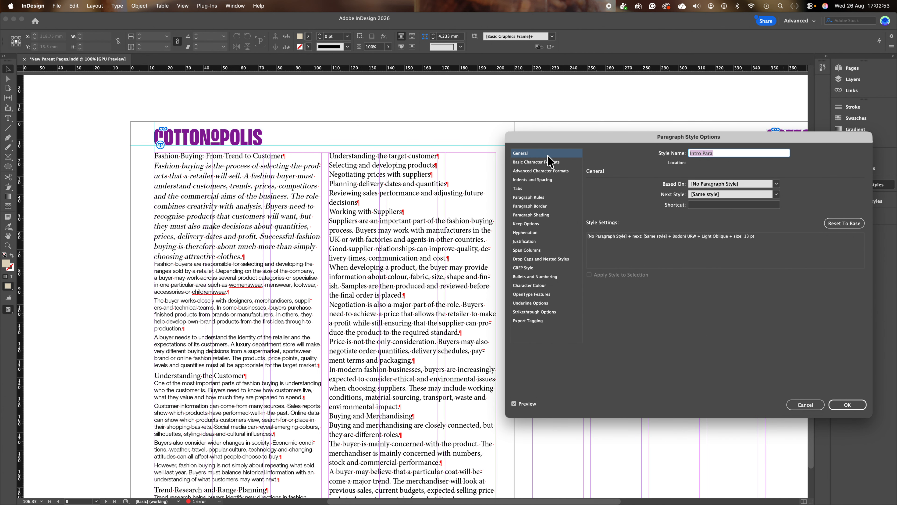
{"action": "left_click", "coordinate": [546, 164]}
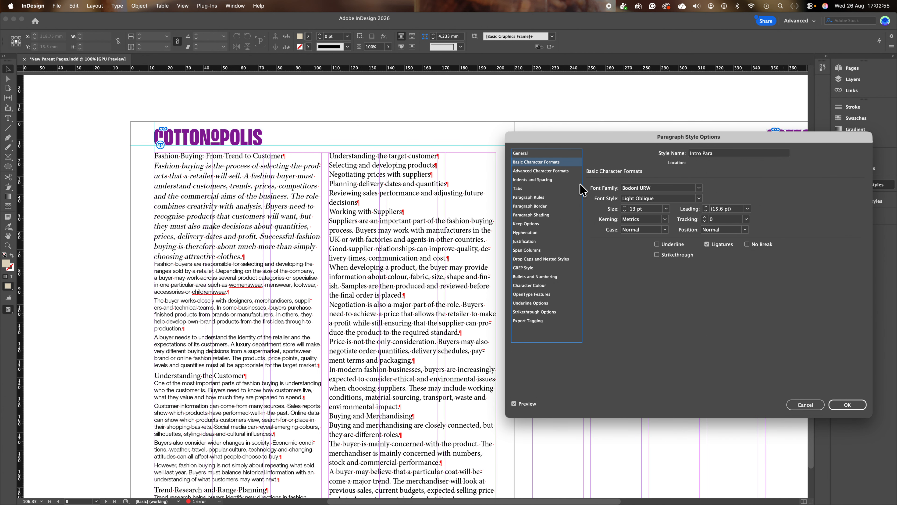
{"action": "left_click", "coordinate": [660, 189]}
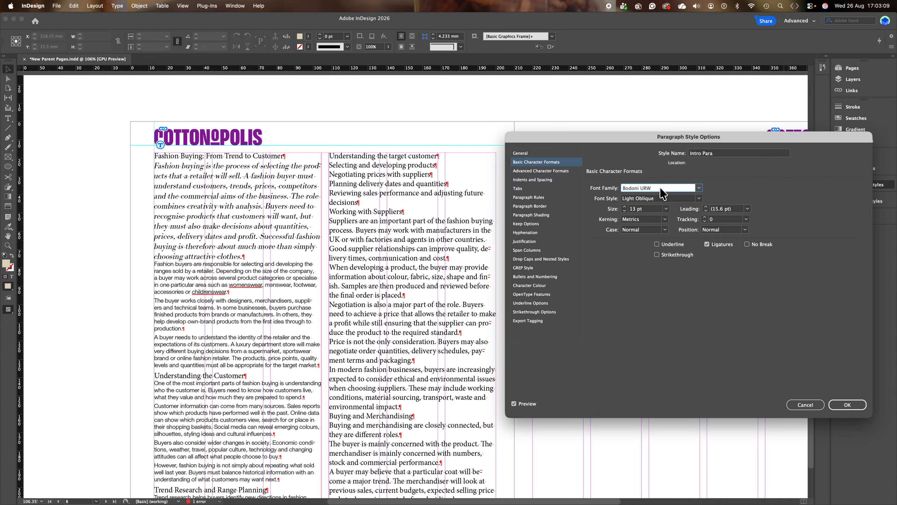
{"action": "left_click_drag", "start_coordinate": [660, 188], "coordinate": [618, 183]}
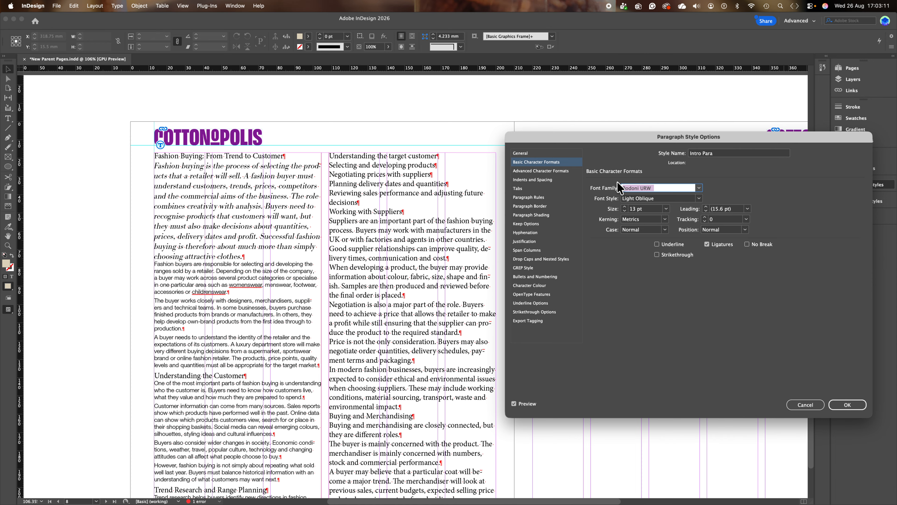
{"action": "type", "text": "Essonnes"}
{"action": "left_click", "coordinate": [672, 202]}
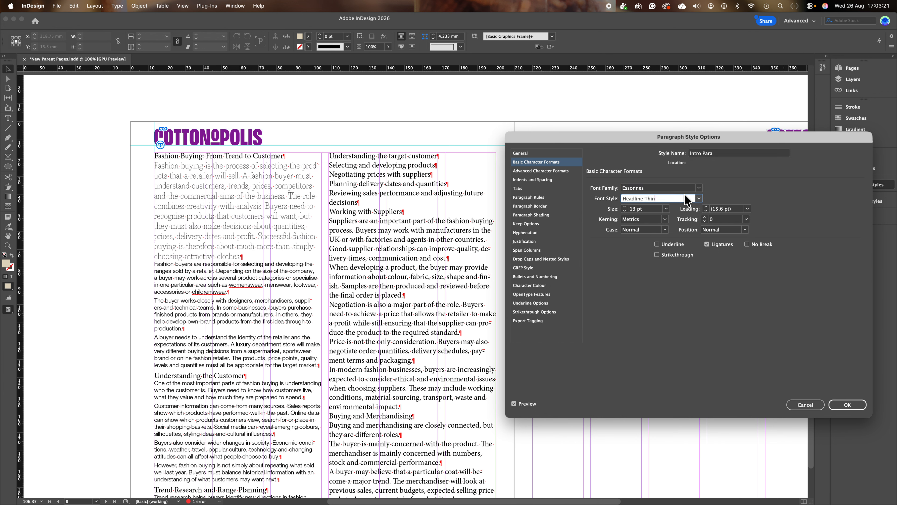
Step: Set the Intro Para style's font style to Headline Italic and its size to 11 pt
{"action": "left_click", "coordinate": [699, 199]}
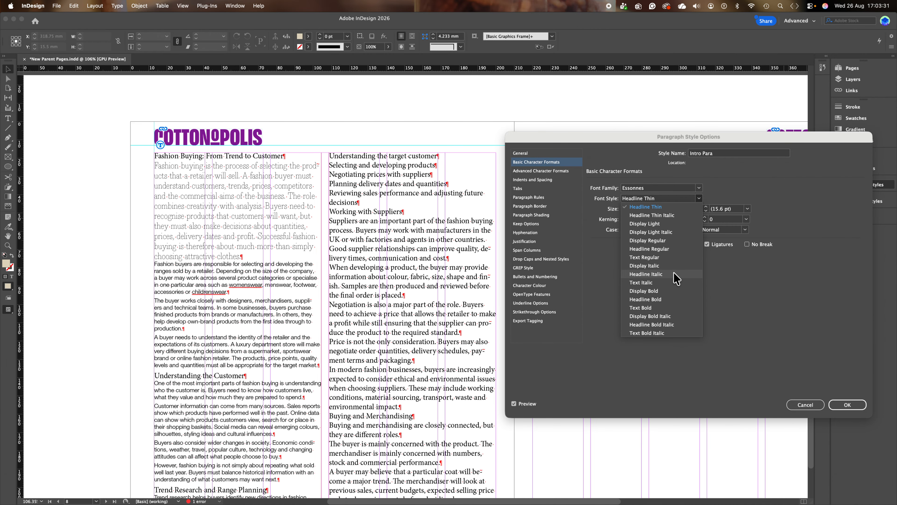
{"action": "left_click", "coordinate": [646, 274]}
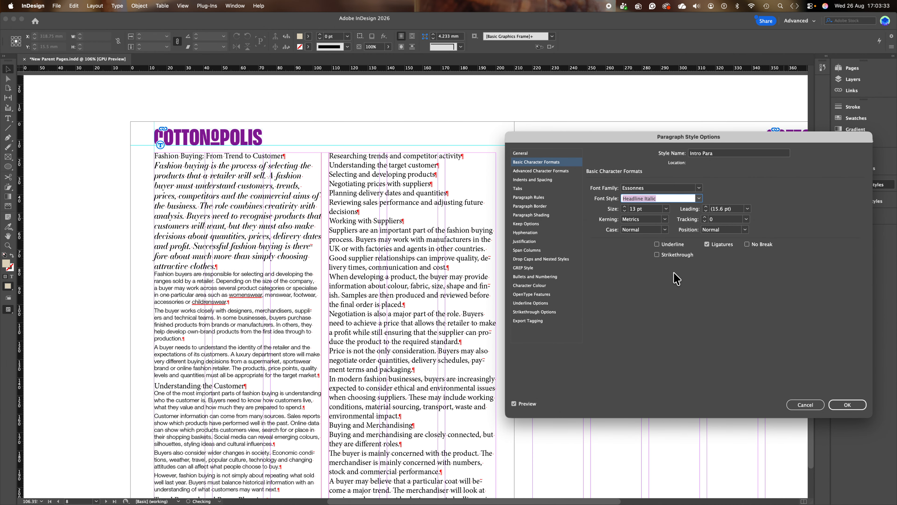
{"action": "left_click", "coordinate": [624, 211]}
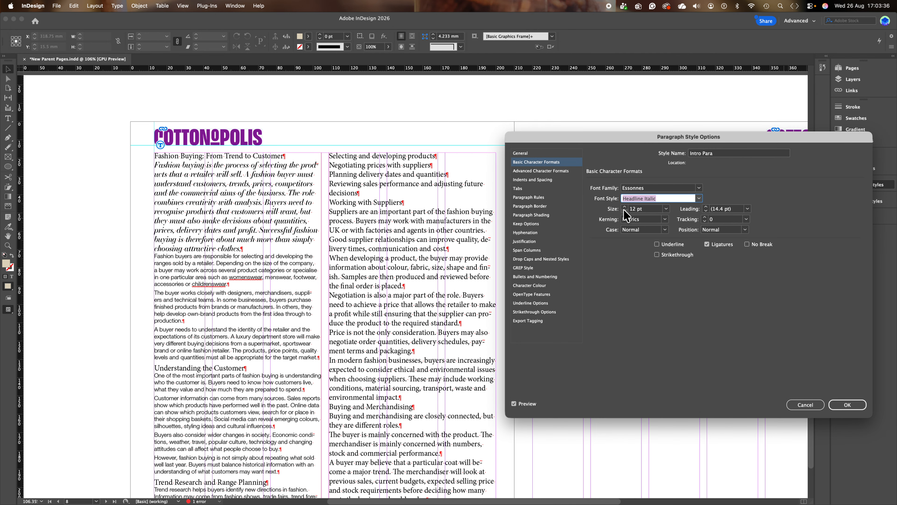
{"action": "left_click", "coordinate": [624, 211]}
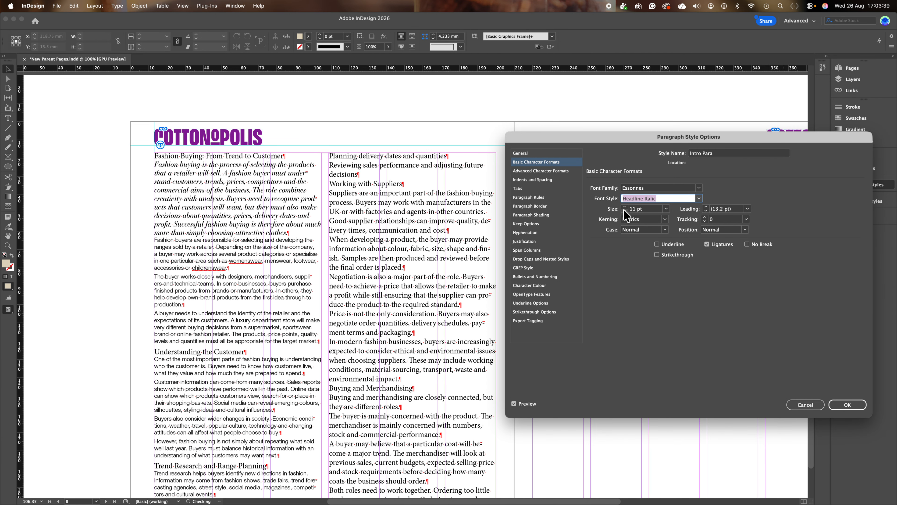
Step: Try Text Italic for the Intro Para style, settle on Display Light Italic, and inspect the intro paragraph closely
{"action": "left_click", "coordinate": [699, 198]}
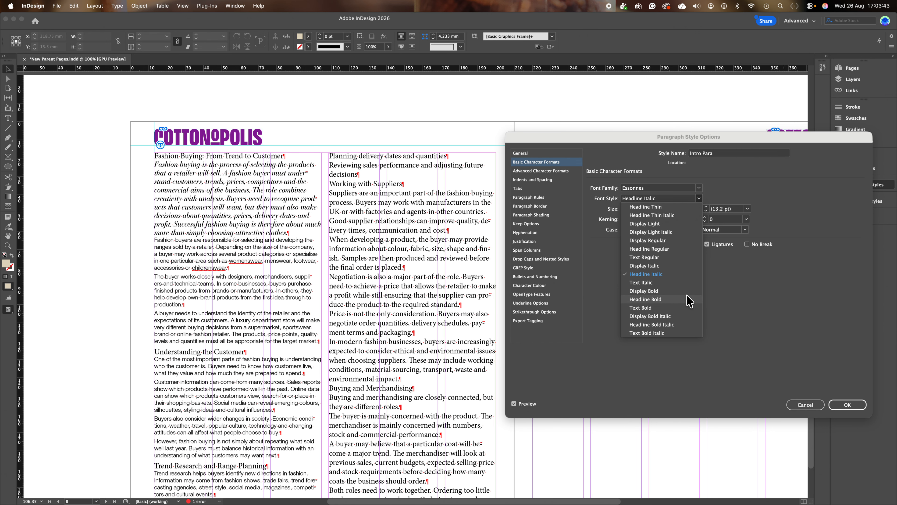
{"action": "left_click", "coordinate": [687, 281]}
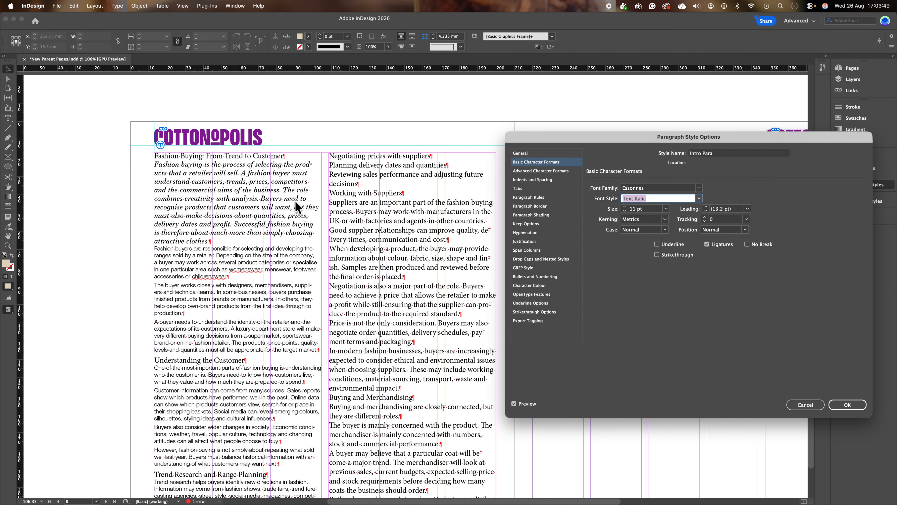
{"action": "left_click", "coordinate": [699, 199]}
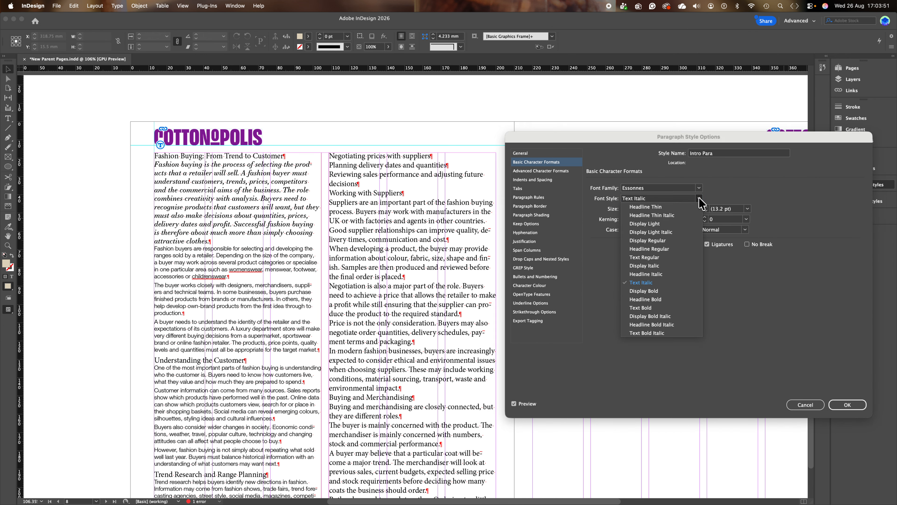
{"action": "left_click", "coordinate": [688, 233]}
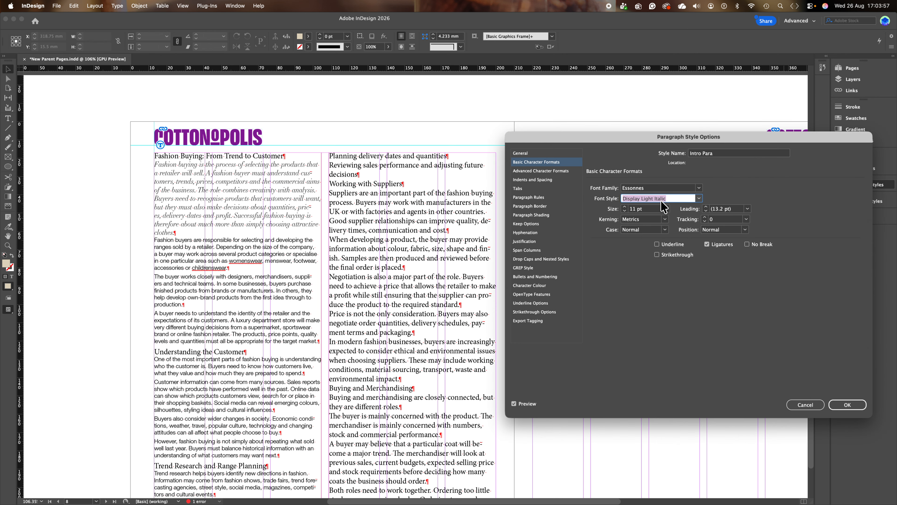
{"action": "scroll", "coordinate": [206, 189], "scroll_direction": "up", "scroll_amount": 1}
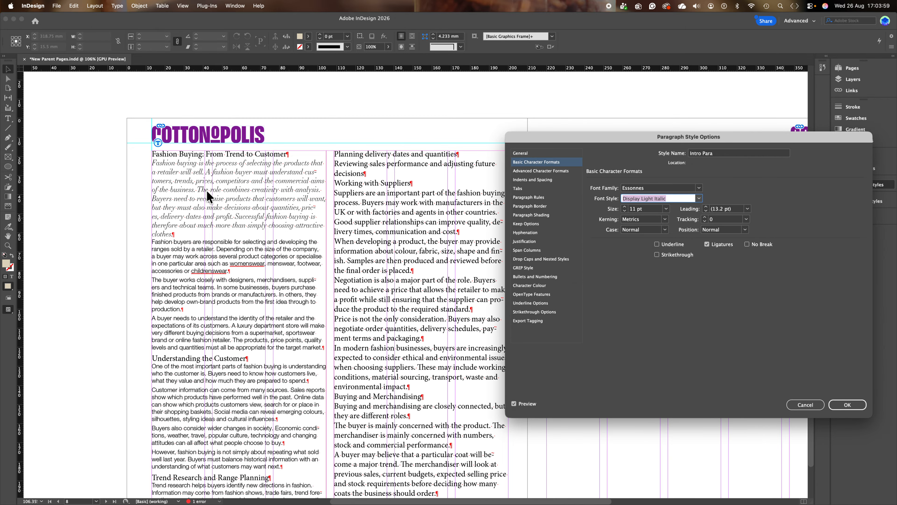
{"action": "scroll", "coordinate": [174, 240], "scroll_direction": "up", "scroll_amount": 1}
{"action": "scroll", "coordinate": [174, 244], "scroll_direction": "up", "scroll_amount": 3}
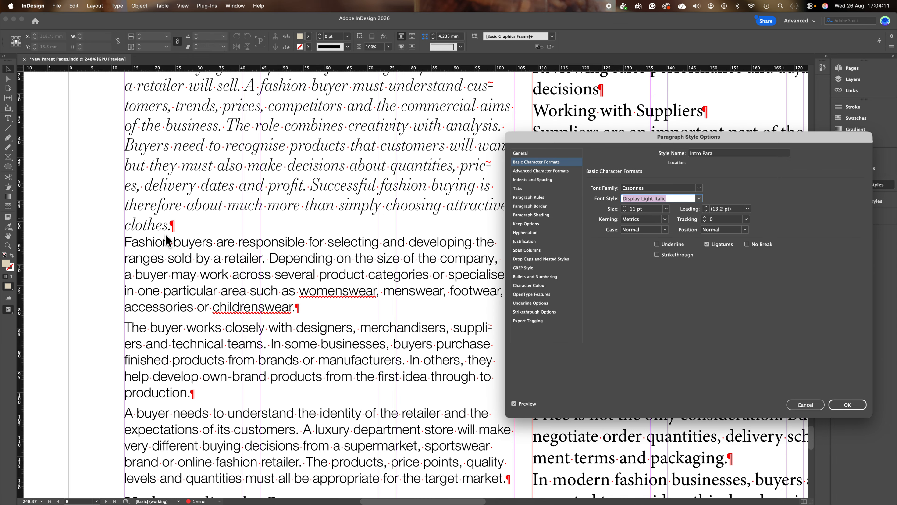
Step: Set the Intro Para style's space after to 5 mm and confirm the style changes
{"action": "left_click", "coordinate": [521, 180]}
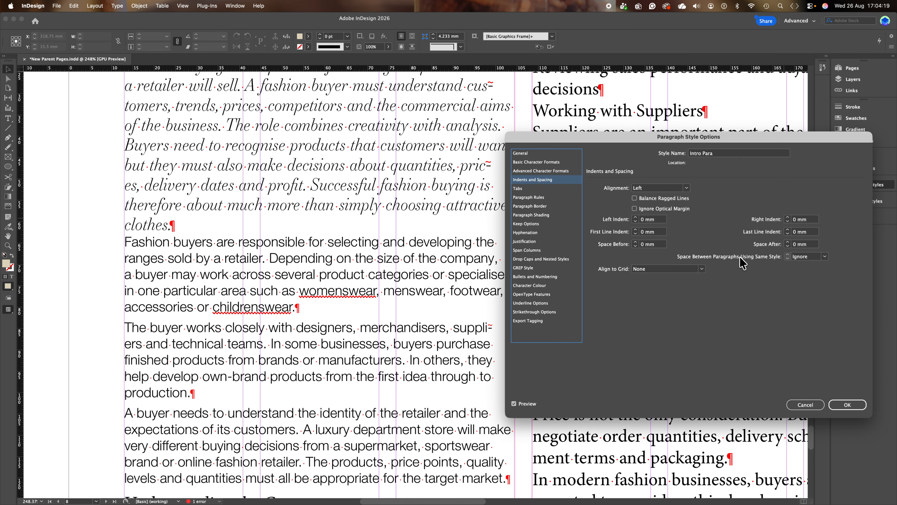
{"action": "left_click", "coordinate": [788, 242]}
{"action": "left_click", "coordinate": [788, 242]}
{"action": "left_click", "coordinate": [787, 242]}
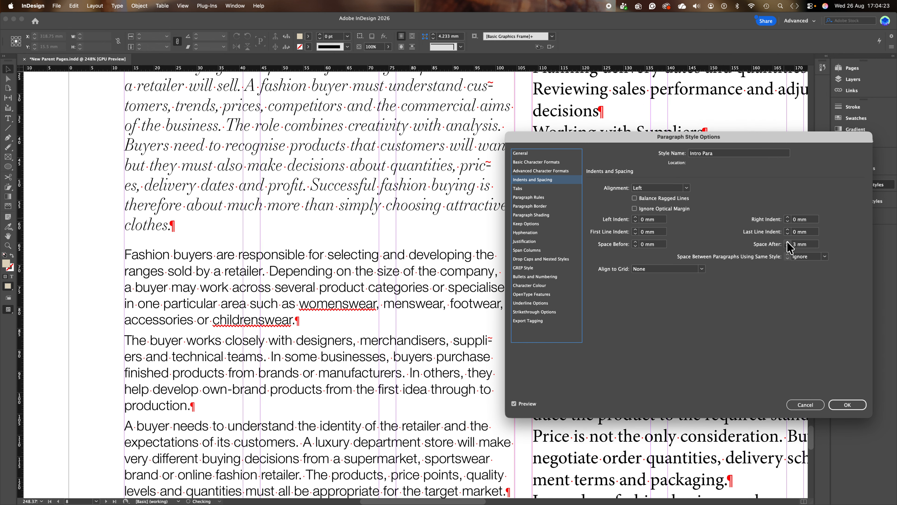
{"action": "left_click", "coordinate": [788, 242]}
{"action": "left_click", "coordinate": [787, 242]}
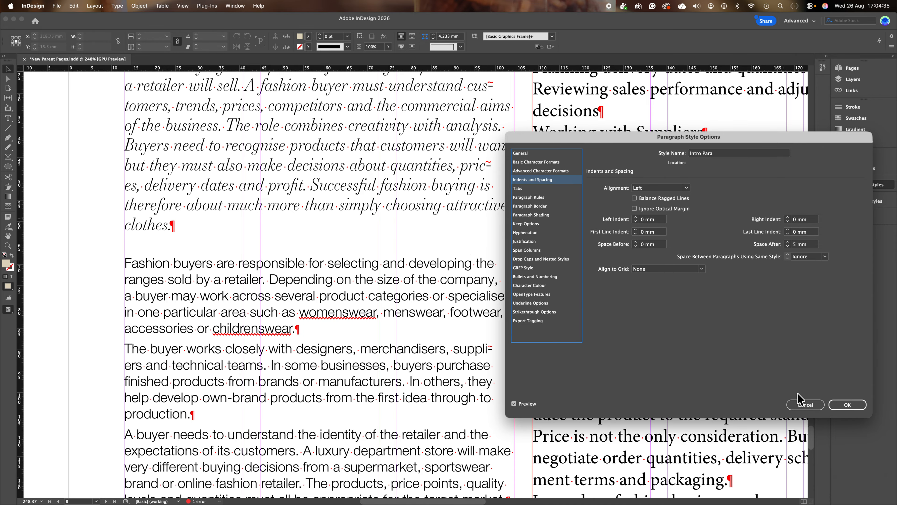
{"action": "left_click", "coordinate": [855, 406]}
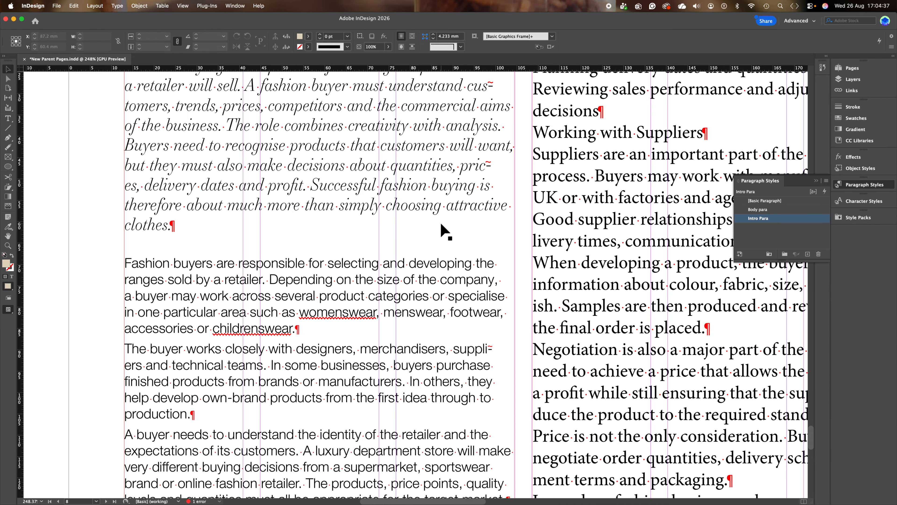
Step: Inspect the line-end hyphens in the intro paragraph and turn off hyphenation in the Intro Para style
{"action": "scroll", "coordinate": [495, 169], "scroll_direction": "up", "scroll_amount": 5}
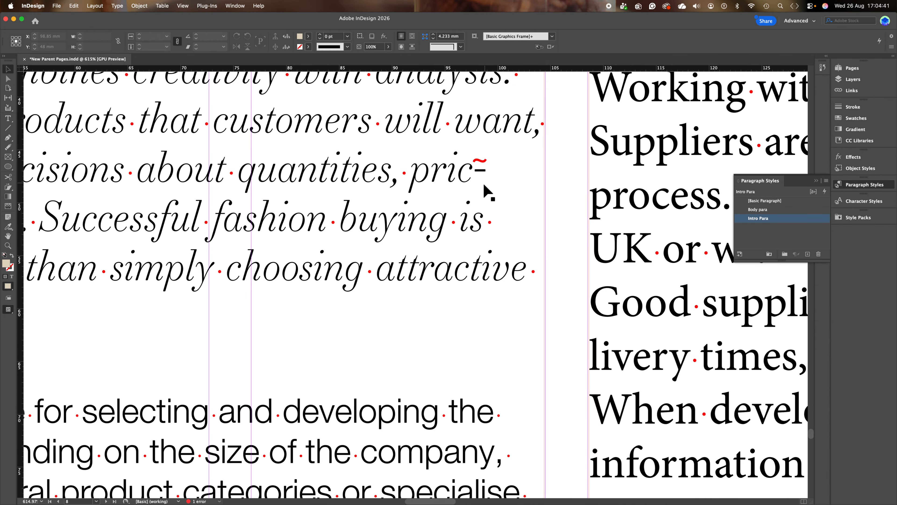
{"action": "scroll", "coordinate": [484, 186], "scroll_direction": "down", "scroll_amount": 5}
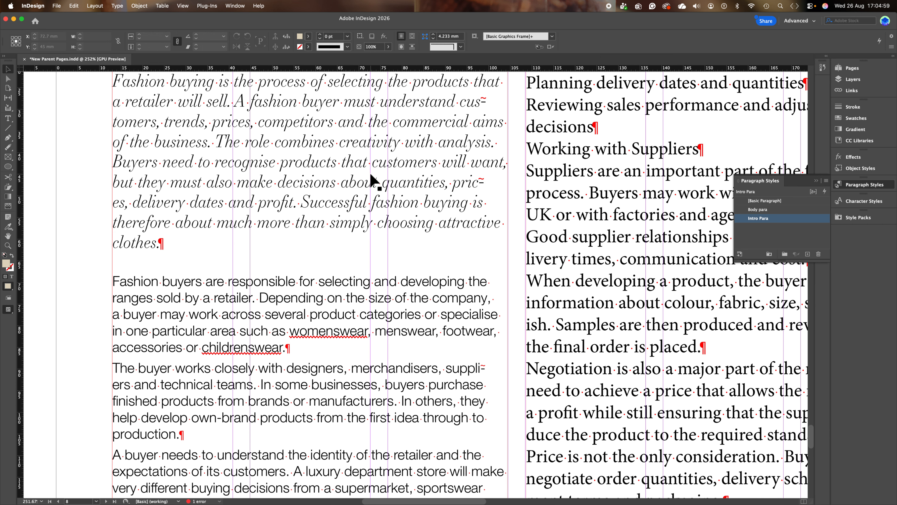
{"action": "scroll", "coordinate": [372, 179], "scroll_direction": "down", "scroll_amount": 3}
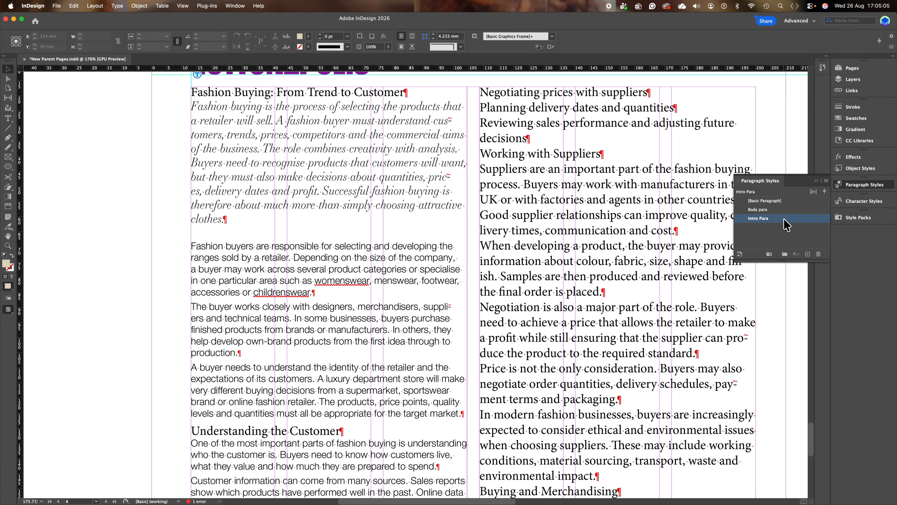
{"action": "double_click", "coordinate": [789, 223]}
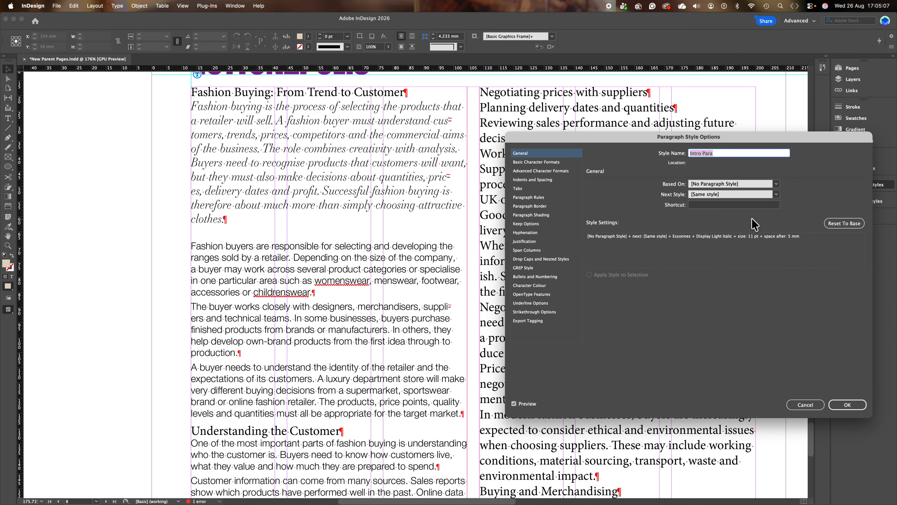
{"action": "left_click", "coordinate": [525, 232]}
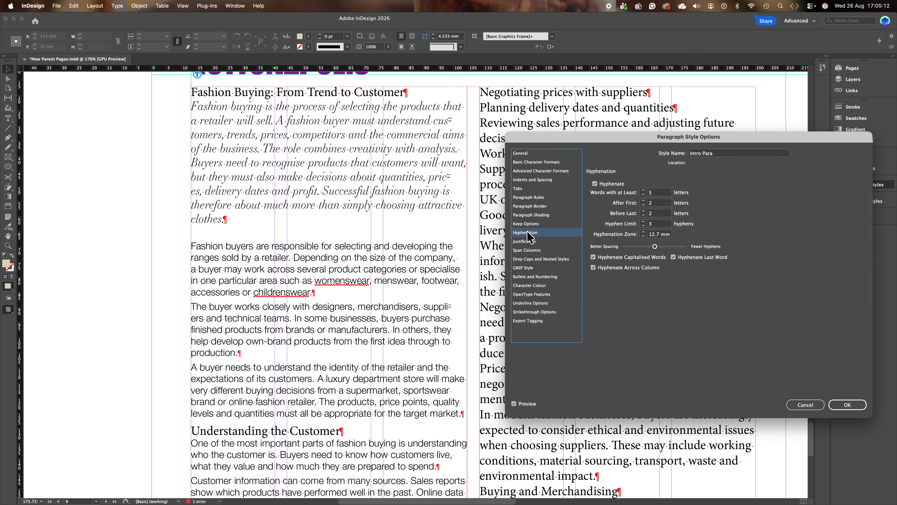
{"action": "left_click", "coordinate": [594, 184]}
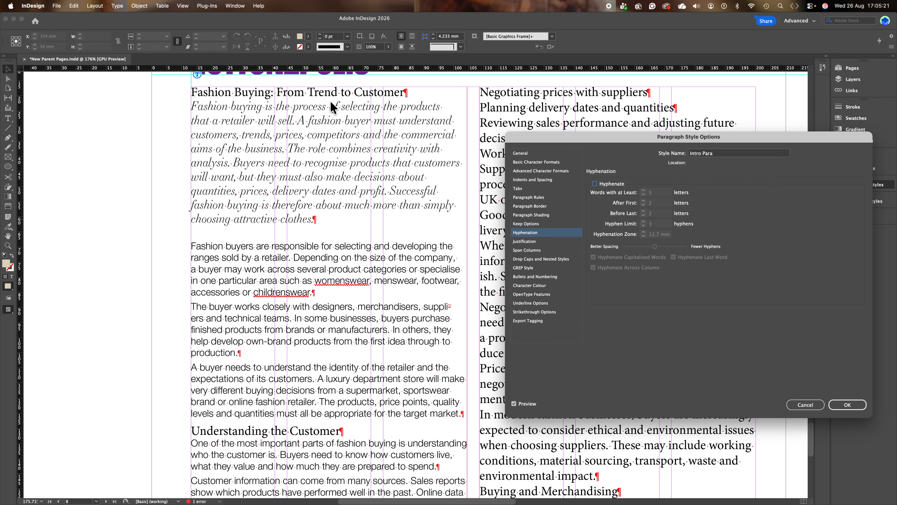
Step: Set the Intro Para style's space before to 2 mm
{"action": "left_click", "coordinate": [535, 180]}
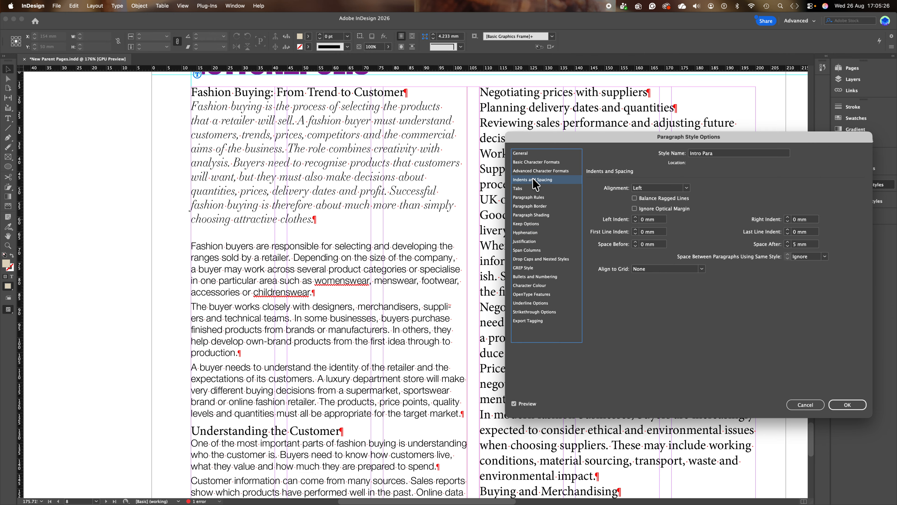
{"action": "left_click", "coordinate": [635, 242]}
{"action": "left_click", "coordinate": [635, 242]}
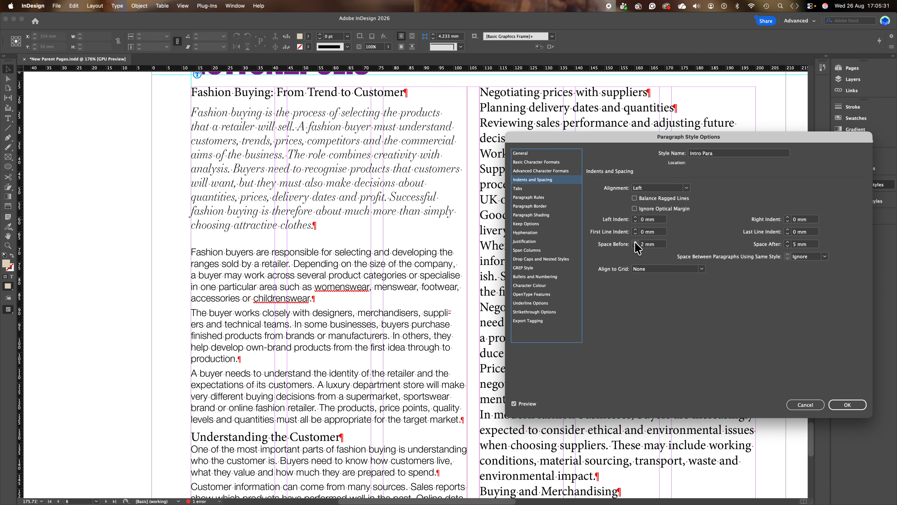
Step: Confirm the Intro Para style and apply Body para to the list items under Key Responsibilities of a Fashion Buyer
{"action": "left_click", "coordinate": [847, 405]}
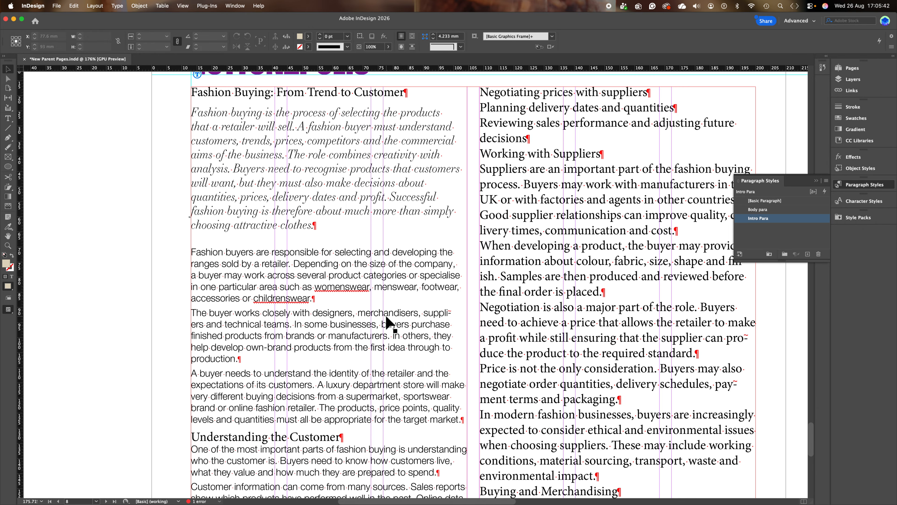
{"action": "scroll", "coordinate": [346, 389], "scroll_direction": "down", "scroll_amount": 5}
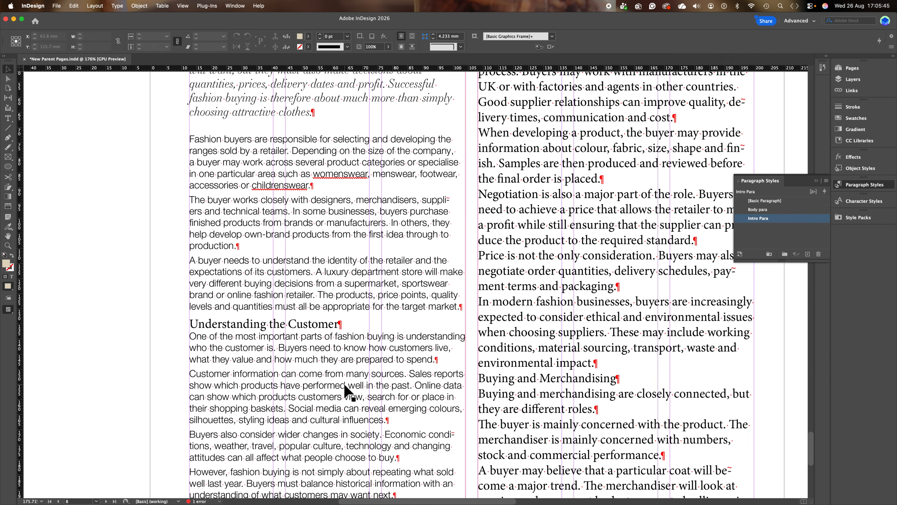
{"action": "scroll", "coordinate": [346, 388], "scroll_direction": "down", "scroll_amount": 7}
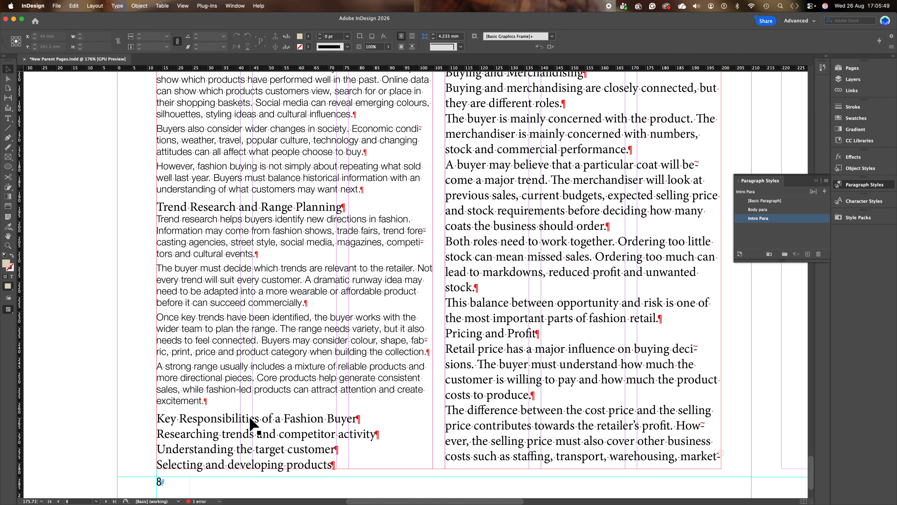
{"action": "double_click", "coordinate": [301, 426]}
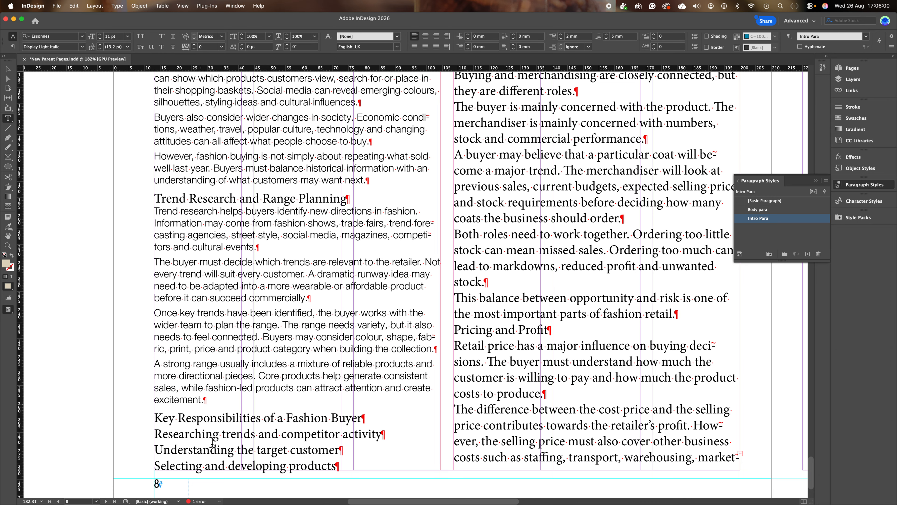
{"action": "left_click", "coordinate": [155, 431]}
{"action": "left_click_drag", "start_coordinate": [155, 430], "coordinate": [364, 476]}
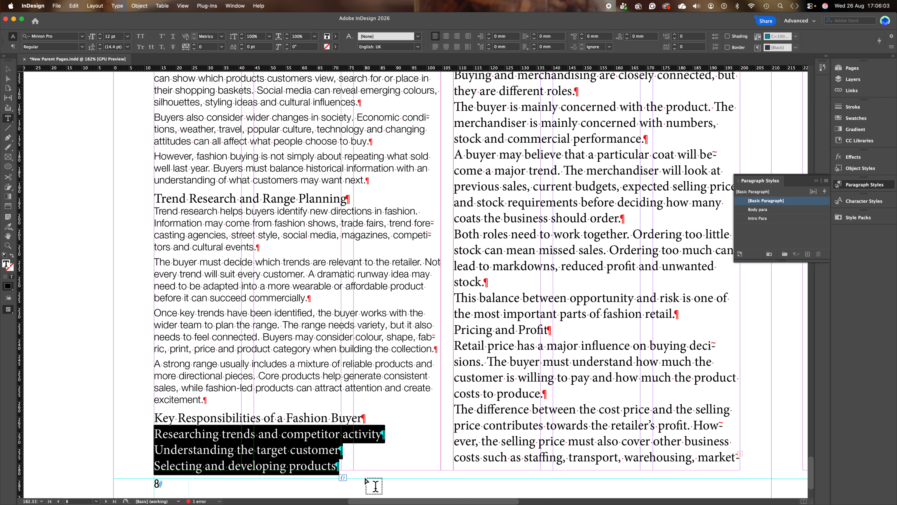
{"action": "left_click", "coordinate": [758, 210]}
{"action": "scroll", "coordinate": [549, 186], "scroll_direction": "up", "scroll_amount": 6}
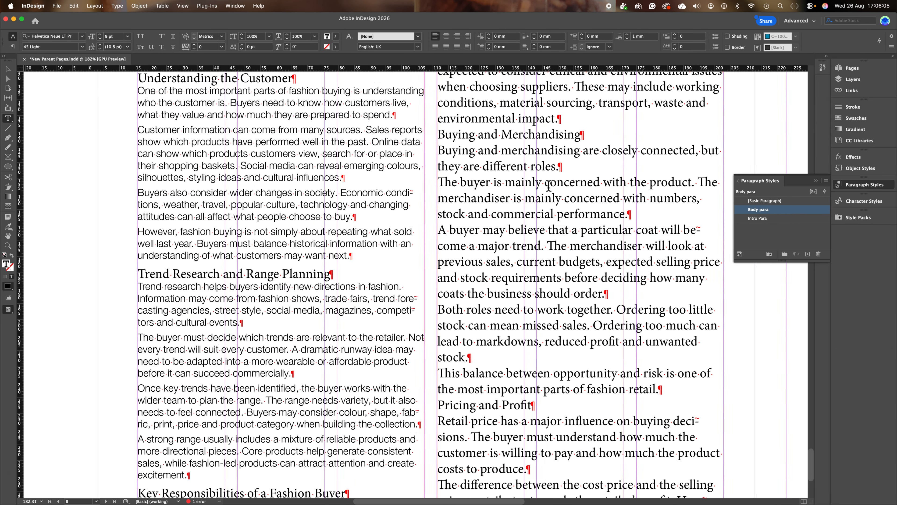
{"action": "scroll", "coordinate": [548, 186], "scroll_direction": "up", "scroll_amount": 5}
{"action": "scroll", "coordinate": [549, 185], "scroll_direction": "down", "scroll_amount": 8}
Step: Create a paragraph style based on Body para and name it Body Para with Bullets
{"action": "left_click", "coordinate": [807, 254]}
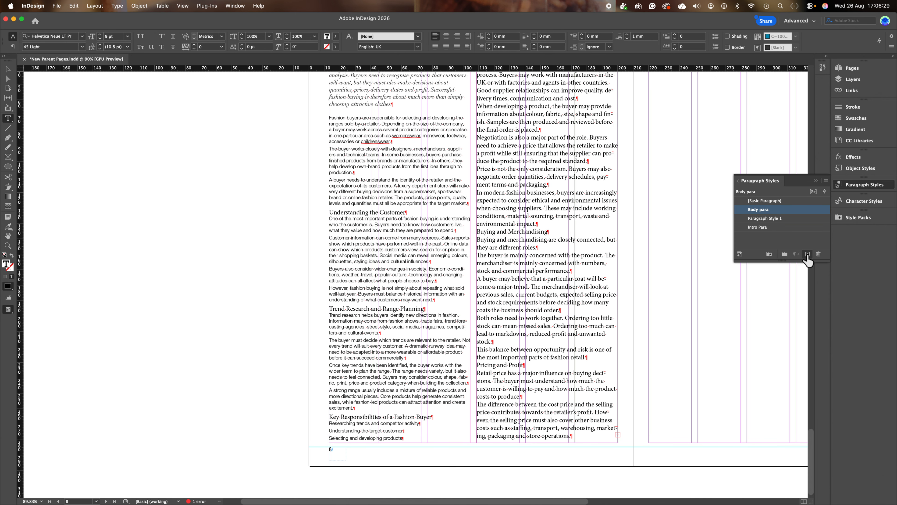
{"action": "left_click", "coordinate": [805, 218]}
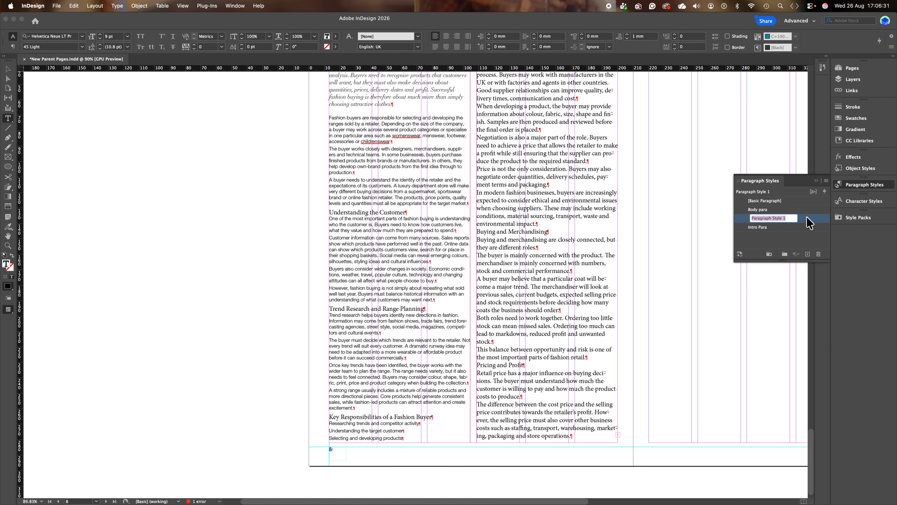
{"action": "double_click", "coordinate": [806, 218]}
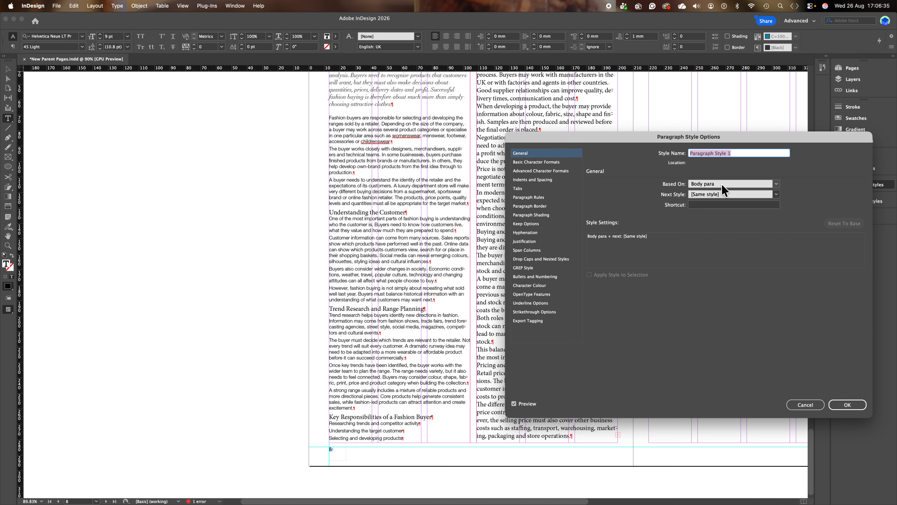
{"action": "left_click", "coordinate": [776, 187]}
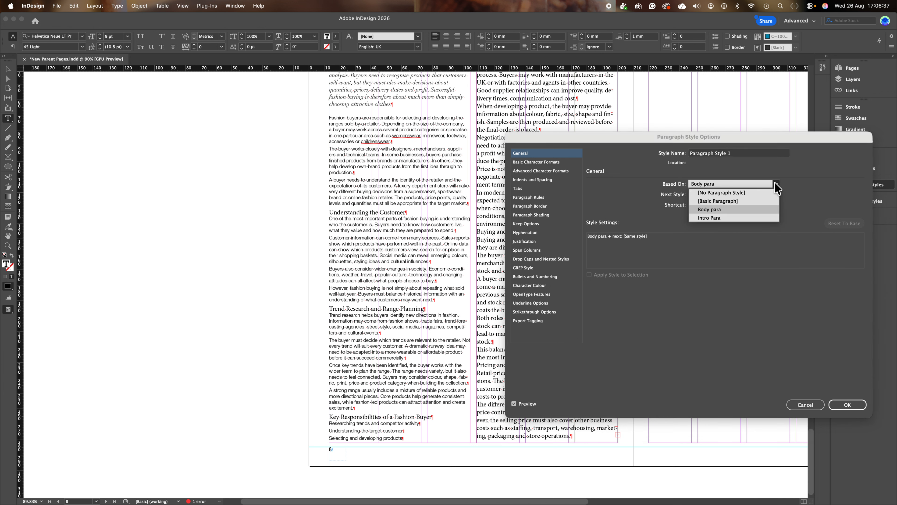
{"action": "left_click", "coordinate": [730, 210]}
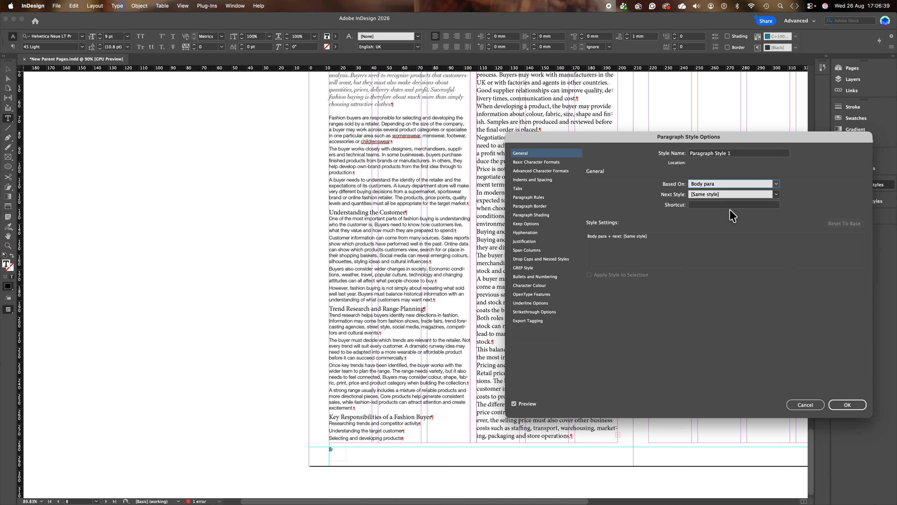
{"action": "left_click", "coordinate": [742, 153]}
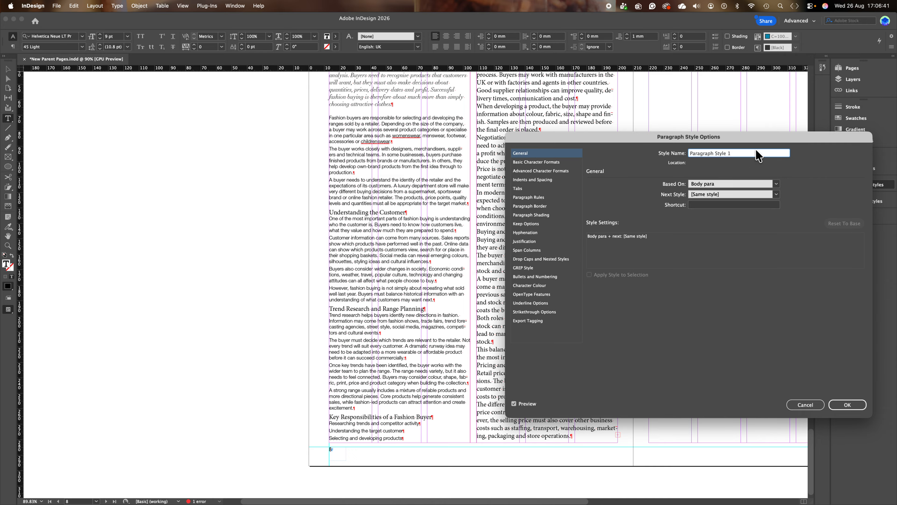
{"action": "type", "text": "Body Para with Bullets"}
Step: Set the list type of the Body Para with Bullets style to Bullets and confirm the style
{"action": "left_click", "coordinate": [534, 277]}
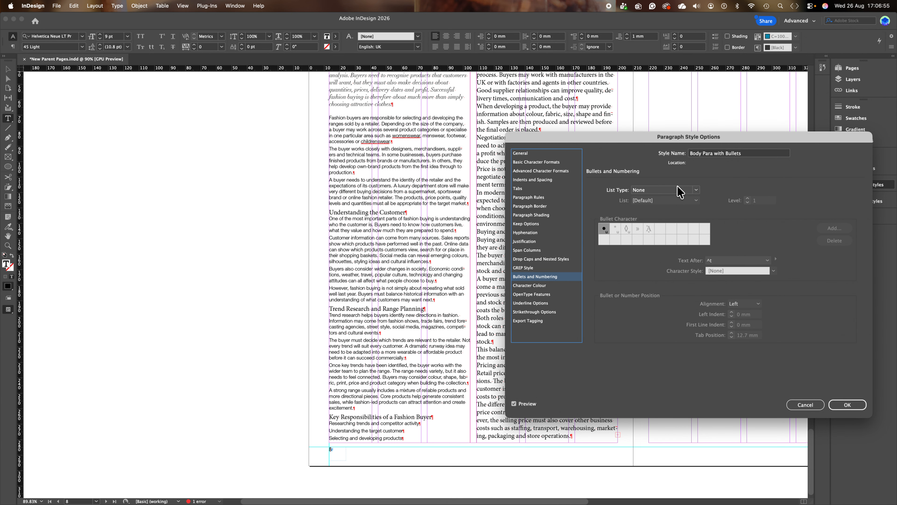
{"action": "left_click", "coordinate": [696, 189]}
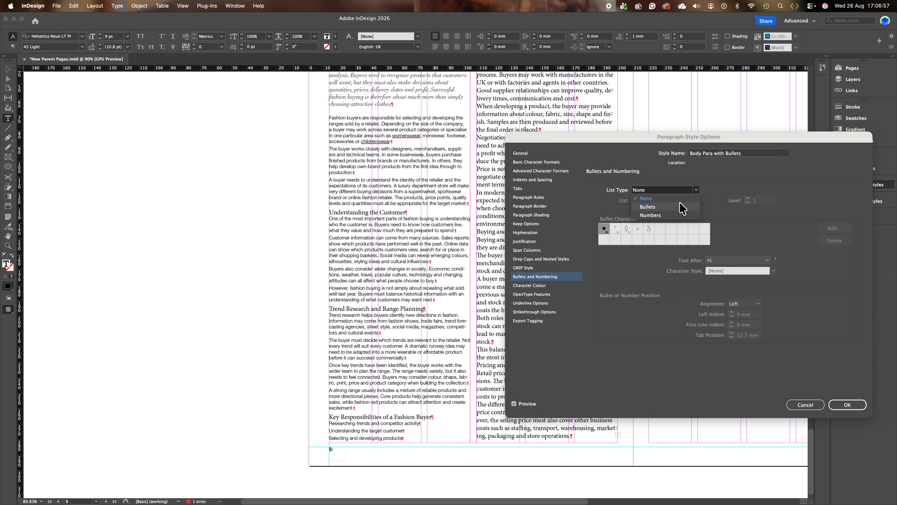
{"action": "left_click", "coordinate": [655, 209]}
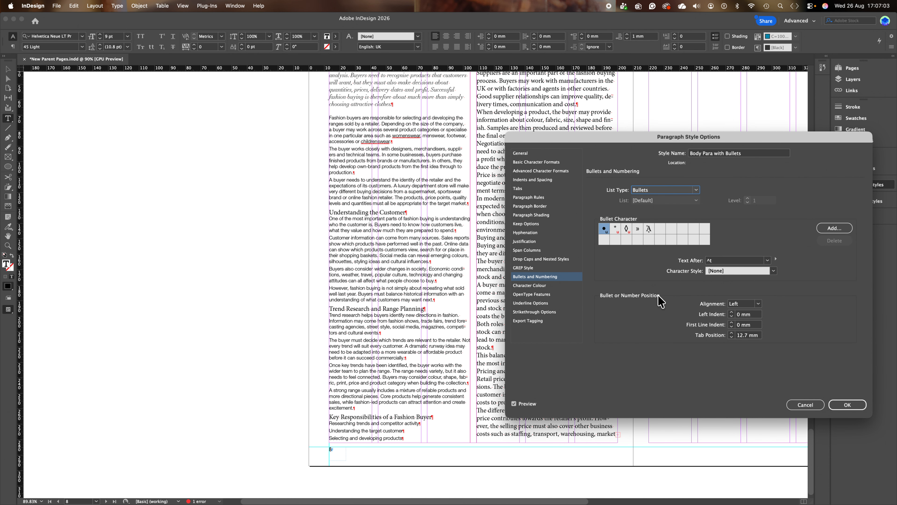
{"action": "left_click", "coordinate": [842, 405]}
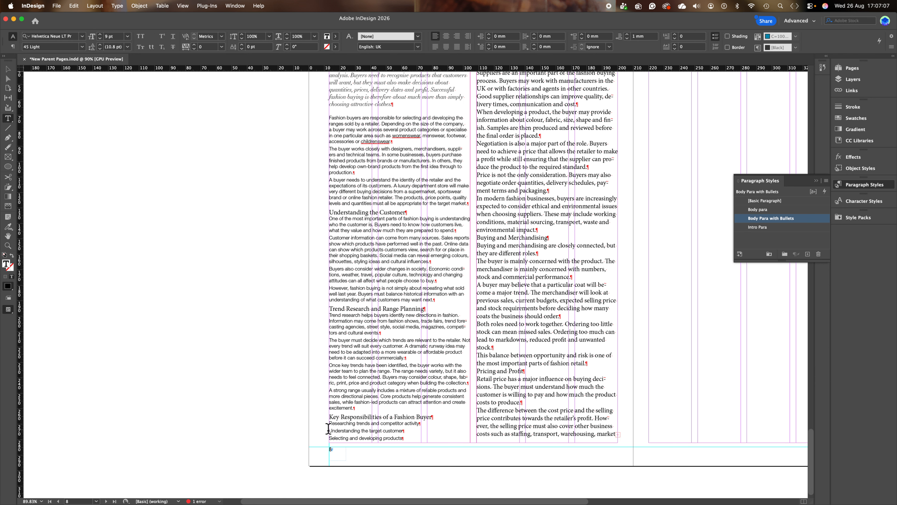
Step: Apply Body Para with Bullets to the Key Responsibilities list items and inspect the ones continuing in the second column
{"action": "left_click_drag", "start_coordinate": [329, 423], "coordinate": [434, 433]}
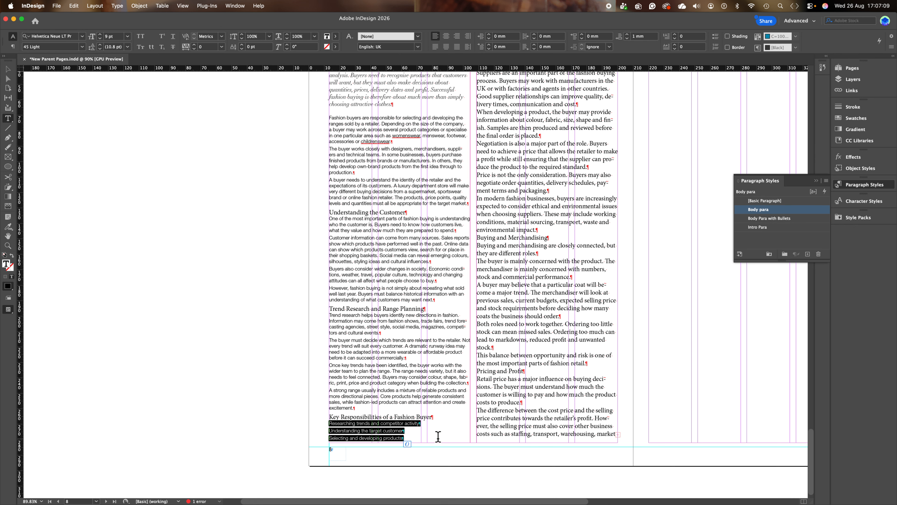
{"action": "left_click", "coordinate": [783, 219]}
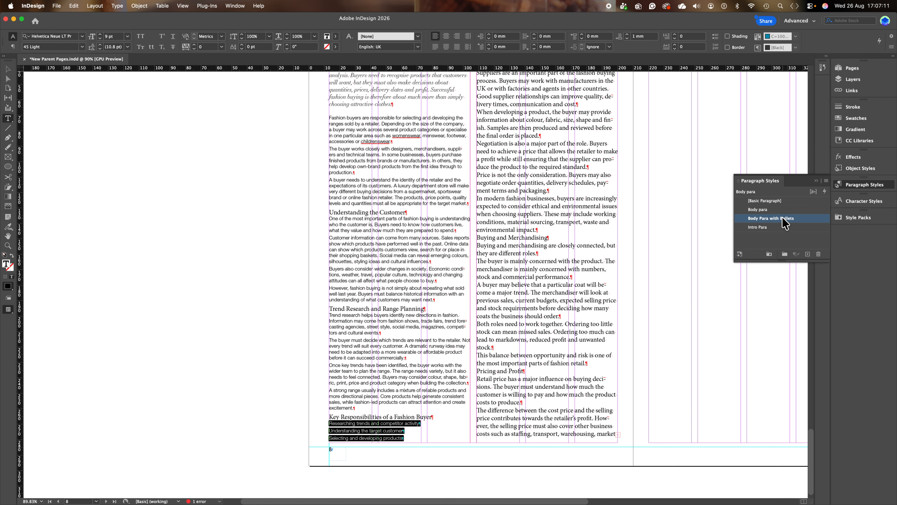
{"action": "scroll", "coordinate": [572, 186], "scroll_direction": "up", "scroll_amount": 3}
{"action": "scroll", "coordinate": [572, 186], "scroll_direction": "up", "scroll_amount": 5}
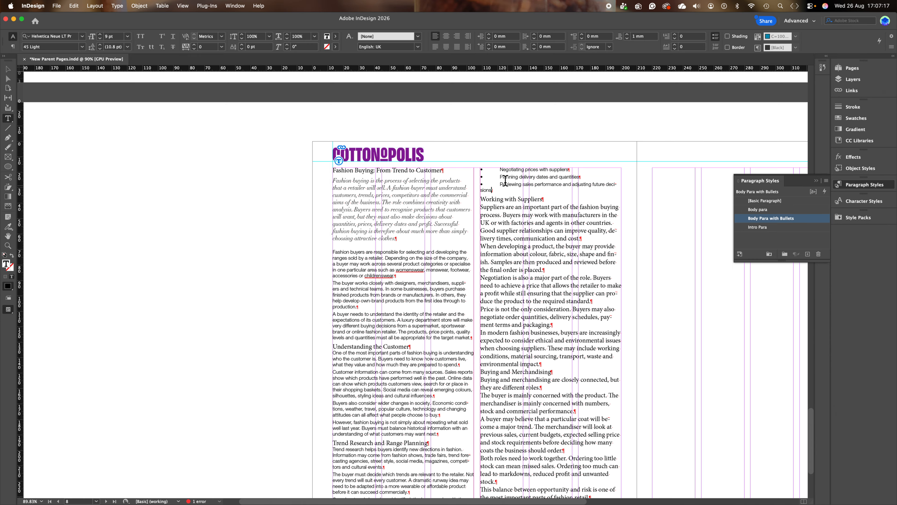
{"action": "left_click_drag", "start_coordinate": [503, 169], "coordinate": [495, 192]}
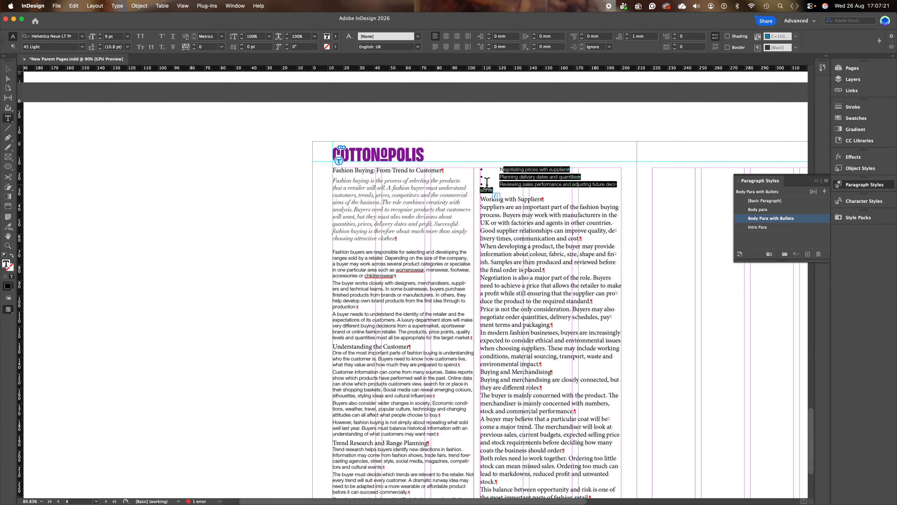
{"action": "scroll", "coordinate": [515, 203], "scroll_direction": "up", "scroll_amount": 10}
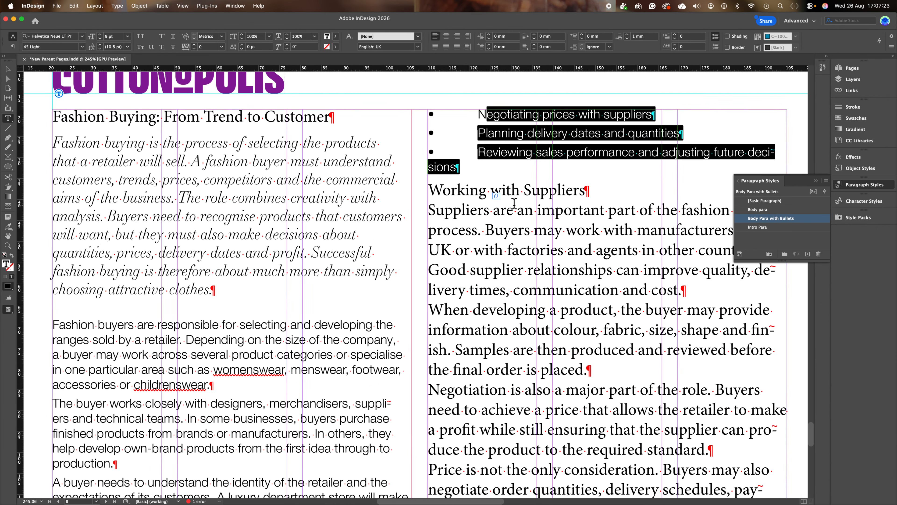
{"action": "scroll", "coordinate": [511, 203], "scroll_direction": "right", "scroll_amount": 6}
{"action": "scroll", "coordinate": [512, 203], "scroll_direction": "up", "scroll_amount": 3}
{"action": "scroll", "coordinate": [511, 203], "scroll_direction": "up", "scroll_amount": 1}
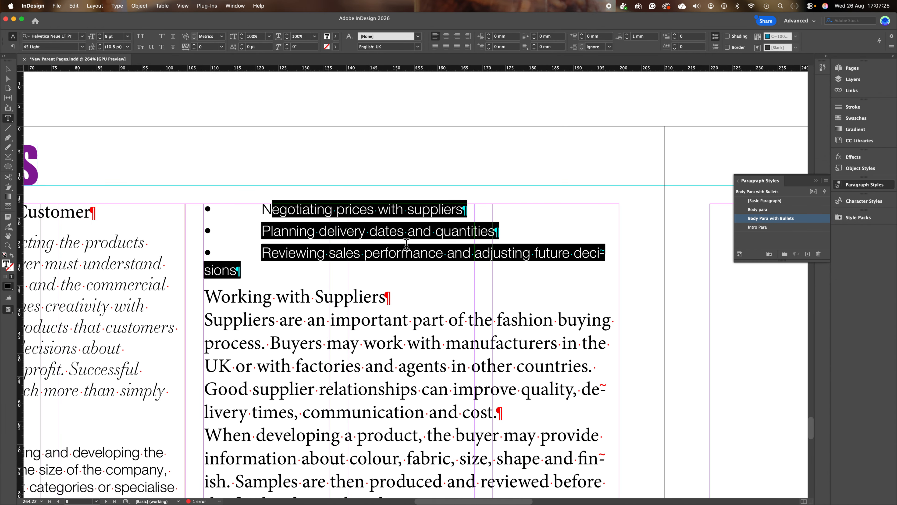
Step: Deselect the text and set the bullet tab position in the Body Para with Bullets style to 7 mm
{"action": "left_click", "coordinate": [12, 75]}
{"action": "left_click", "coordinate": [449, 157]}
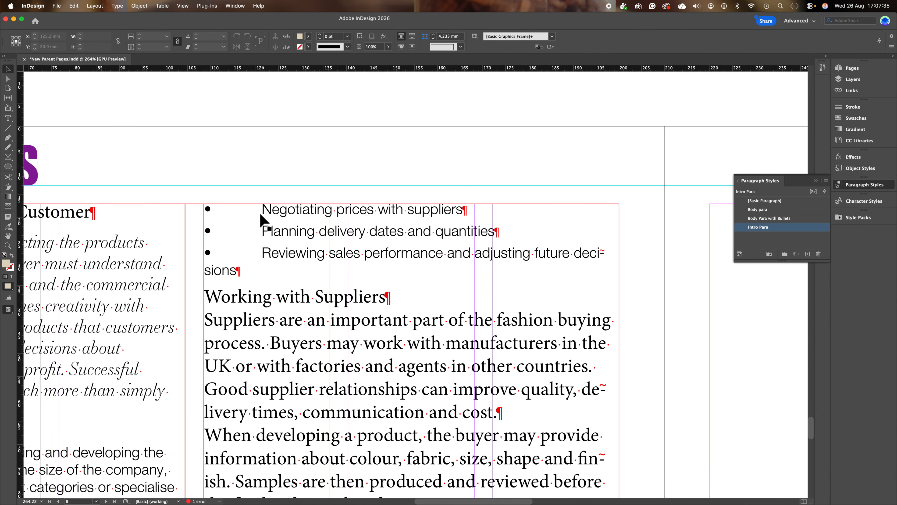
{"action": "double_click", "coordinate": [810, 220]}
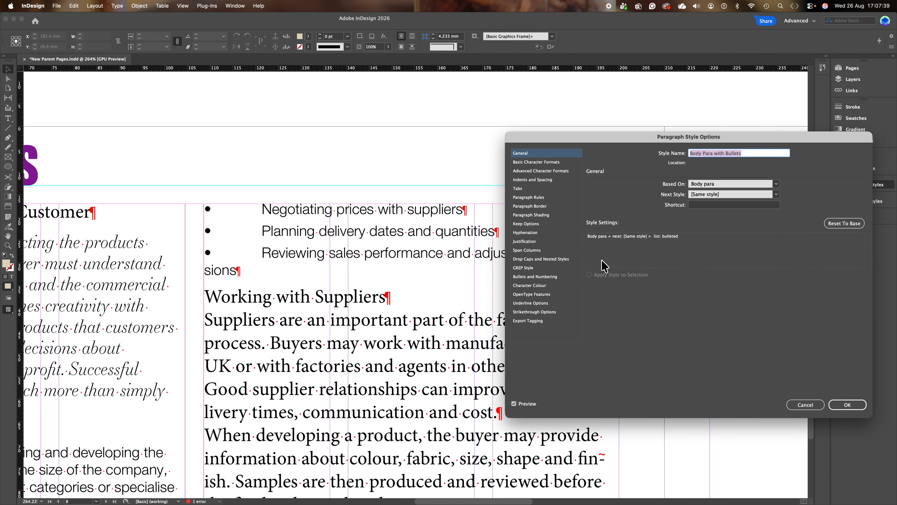
{"action": "left_click", "coordinate": [550, 278]}
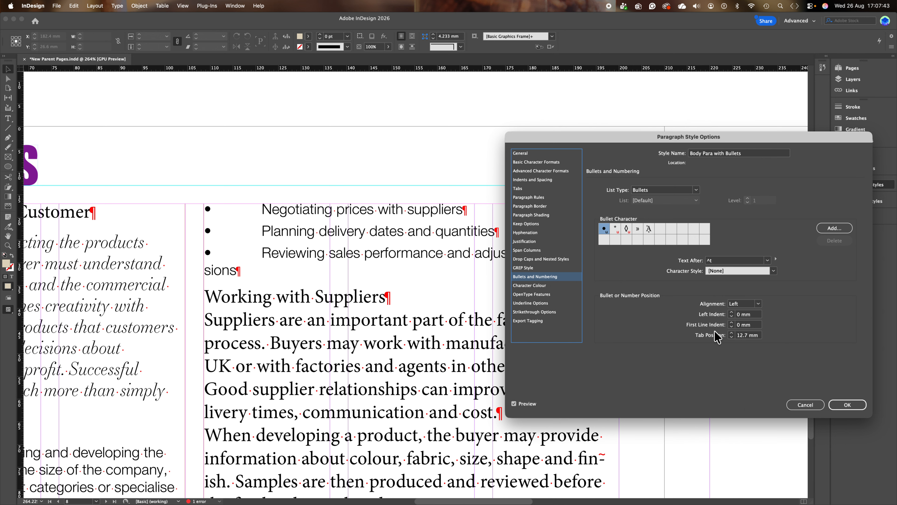
{"action": "left_click", "coordinate": [731, 337]}
{"action": "left_click", "coordinate": [730, 337]}
{"action": "left_click", "coordinate": [731, 337]}
{"action": "left_click", "coordinate": [730, 337]}
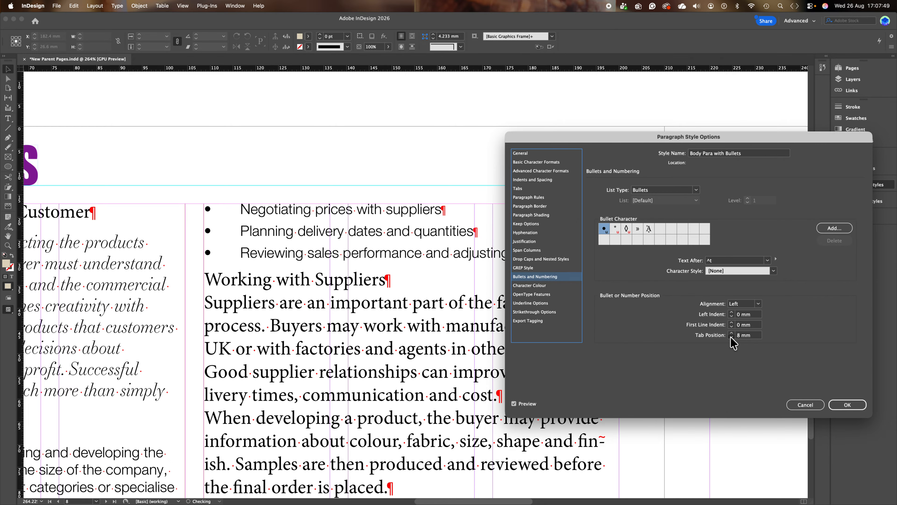
{"action": "left_click", "coordinate": [730, 337]}
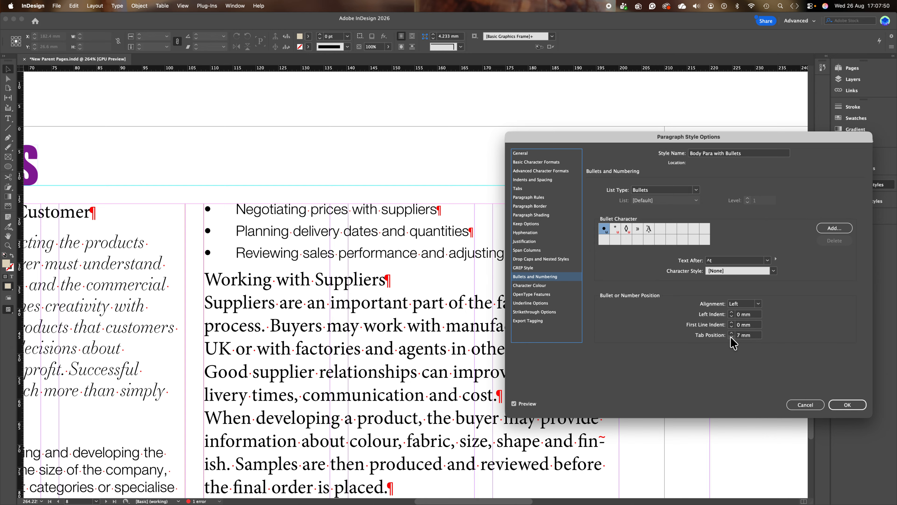
Step: Set the bullets' first line indent to 3 mm, confirm the style and check the bulleted lists in both columns
{"action": "left_click", "coordinate": [731, 323]}
{"action": "left_click", "coordinate": [731, 322]}
{"action": "left_click", "coordinate": [731, 322]}
{"action": "left_click_drag", "start_coordinate": [597, 136], "coordinate": [505, 170]}
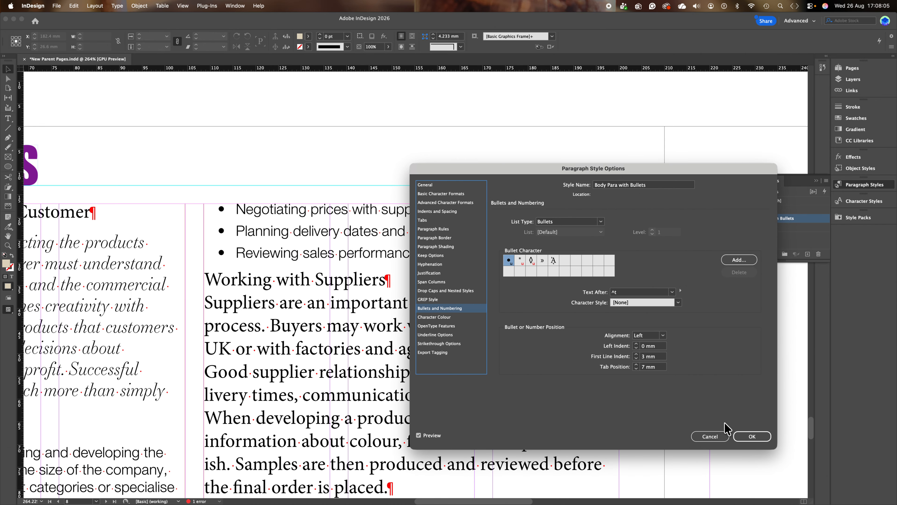
{"action": "left_click", "coordinate": [751, 441]}
{"action": "scroll", "coordinate": [380, 367], "scroll_direction": "down", "scroll_amount": 5}
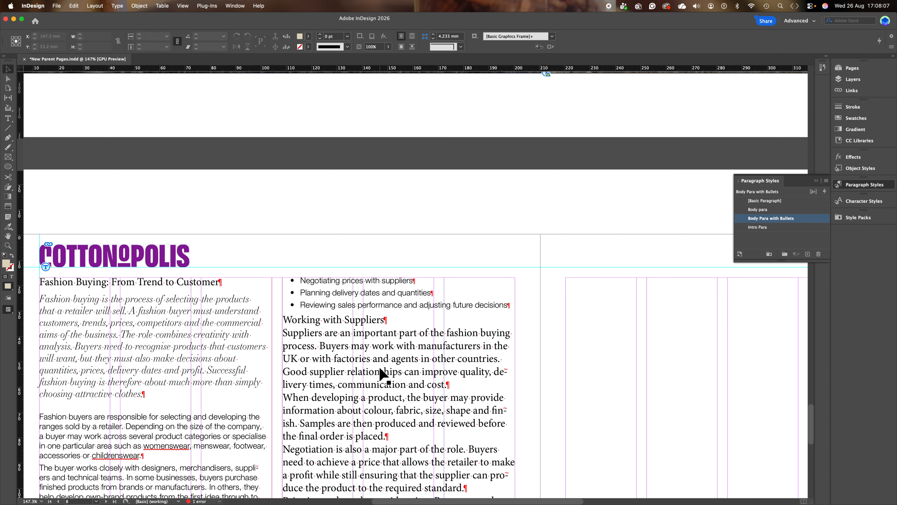
{"action": "scroll", "coordinate": [379, 367], "scroll_direction": "down", "scroll_amount": 15}
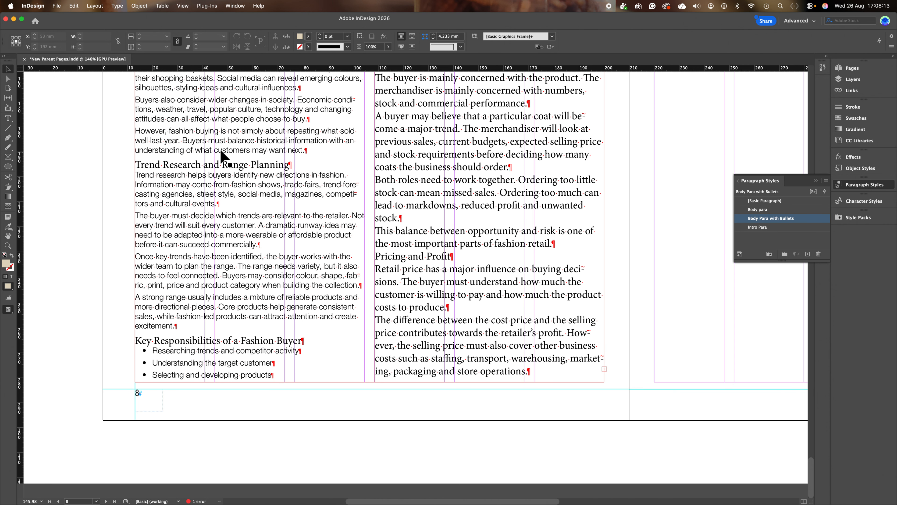
Step: Create a paragraph style from the "Understanding the Customer" subheading and name it "Sub Head para"
{"action": "scroll", "coordinate": [238, 172], "scroll_direction": "up", "scroll_amount": 10}
{"action": "left_click", "coordinate": [8, 119]}
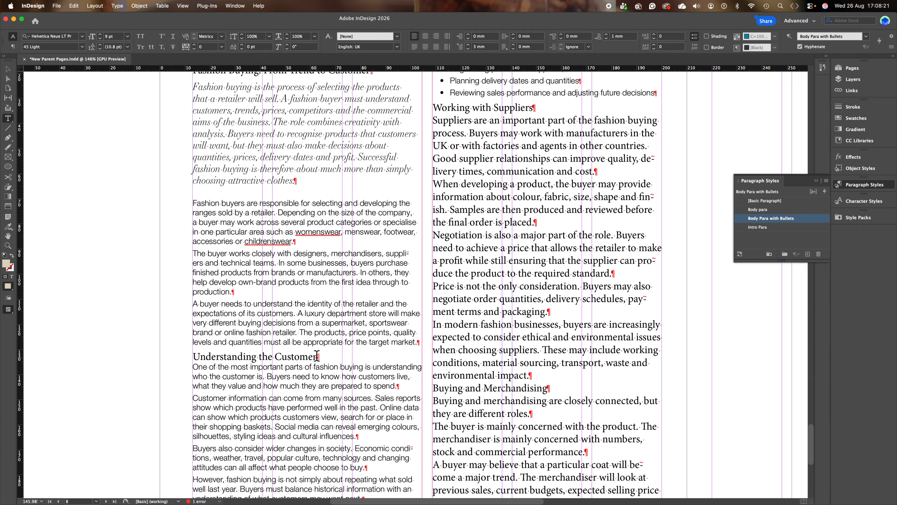
{"action": "mouse_move", "coordinate": [317, 355]}
{"action": "left_mouse_down"}
{"action": "mouse_move", "coordinate": [193, 355]}
{"action": "mouse_move", "coordinate": [334, 354]}
{"action": "left_mouse_up"}
{"action": "left_click", "coordinate": [193, 355]}
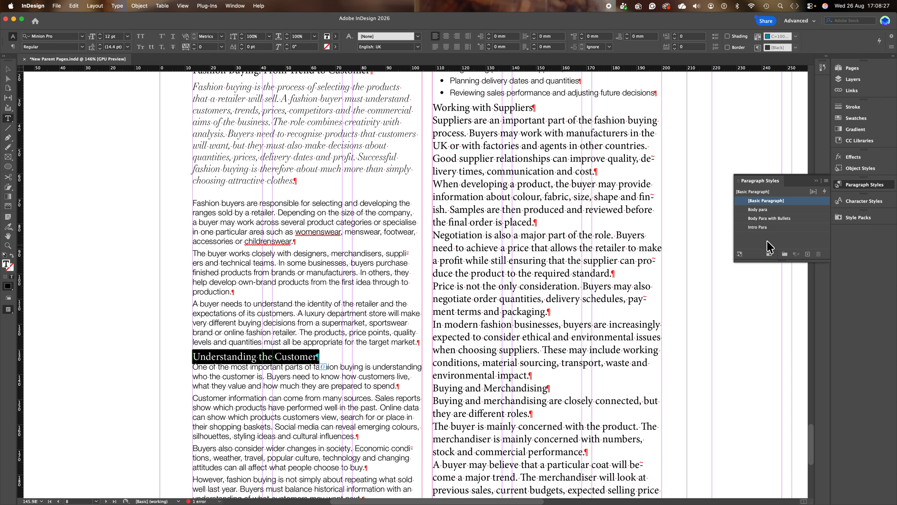
{"action": "left_click", "coordinate": [807, 255]}
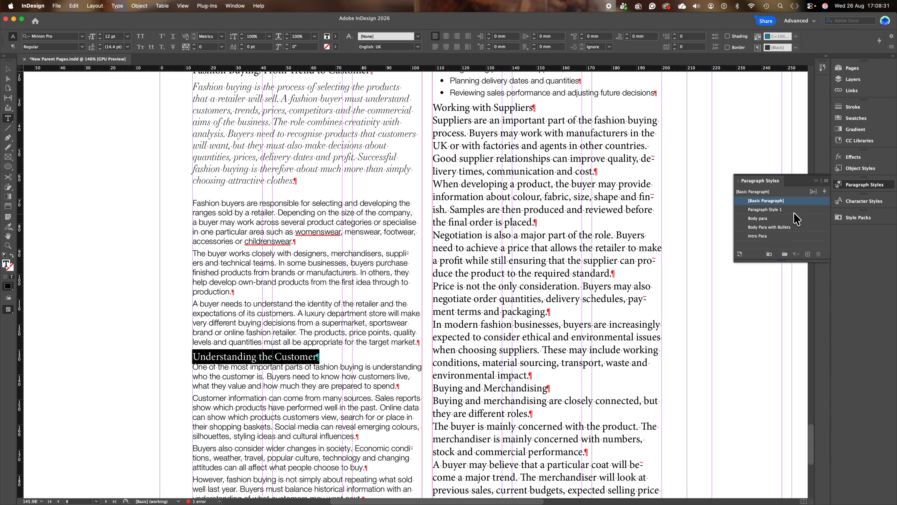
{"action": "double_click", "coordinate": [796, 210]}
{"action": "type", "text": "Sub Head para"}
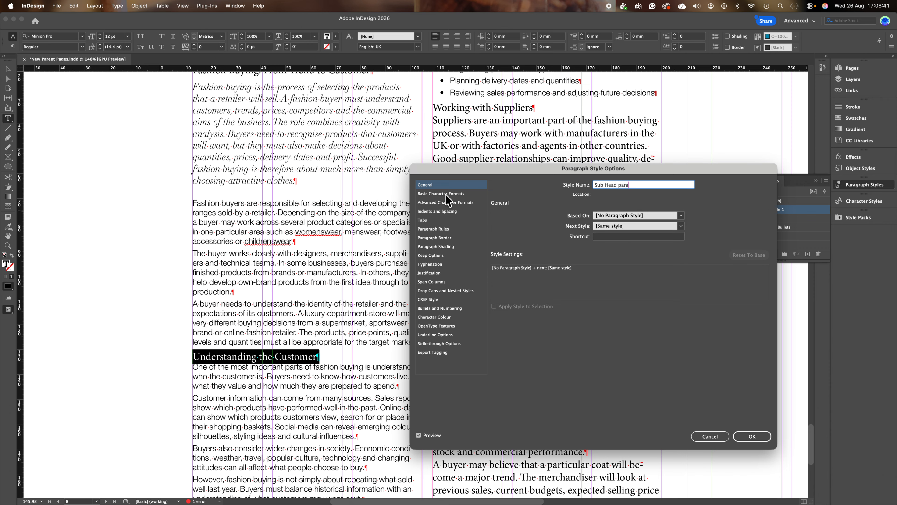
Step: Set the Sub Head para style's font family to Essonnes and its font style to Headline Regular
{"action": "left_click", "coordinate": [445, 194]}
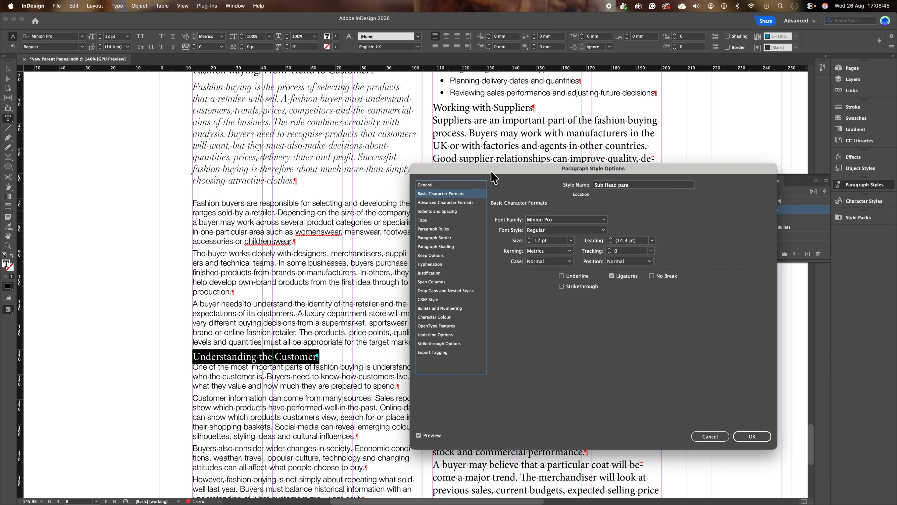
{"action": "left_click", "coordinate": [579, 219]}
{"action": "left_click_drag", "start_coordinate": [579, 220], "coordinate": [507, 217]}
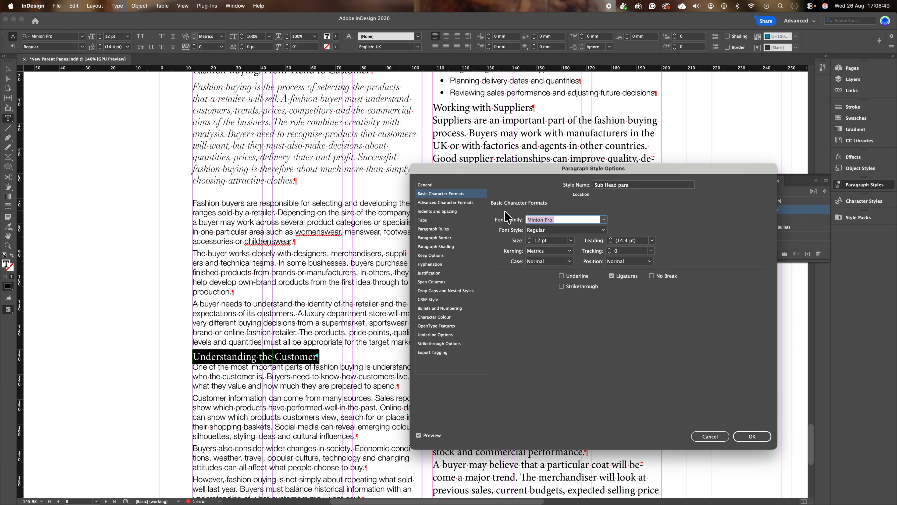
{"action": "type", "text": "Essonnes"}
{"action": "left_click", "coordinate": [560, 240]}
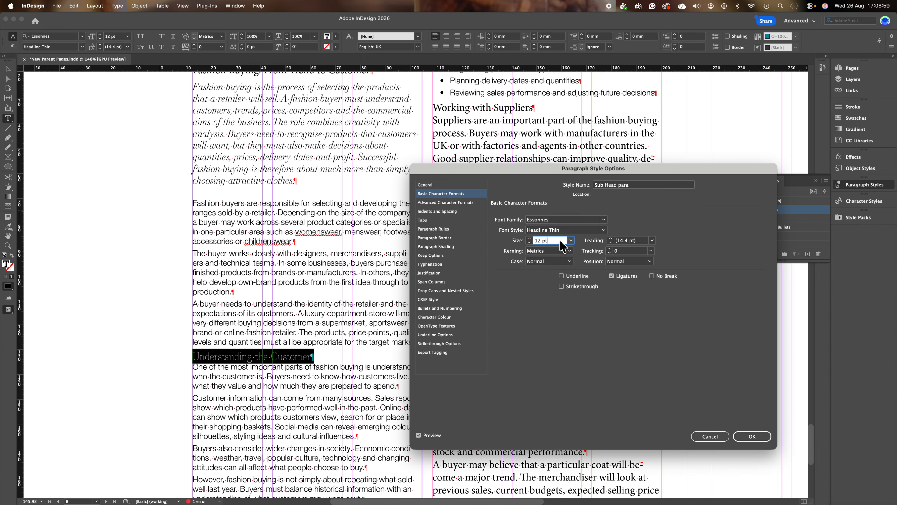
{"action": "left_click", "coordinate": [604, 230]}
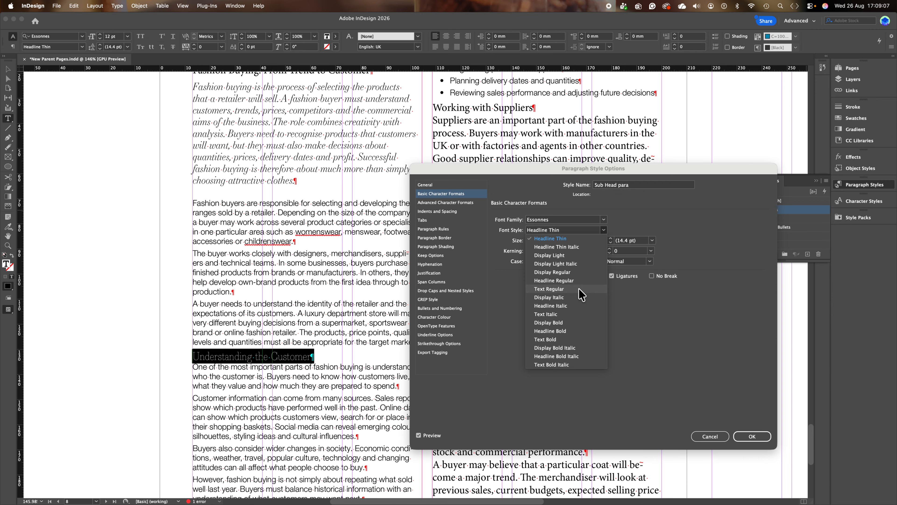
{"action": "left_click", "coordinate": [581, 280]}
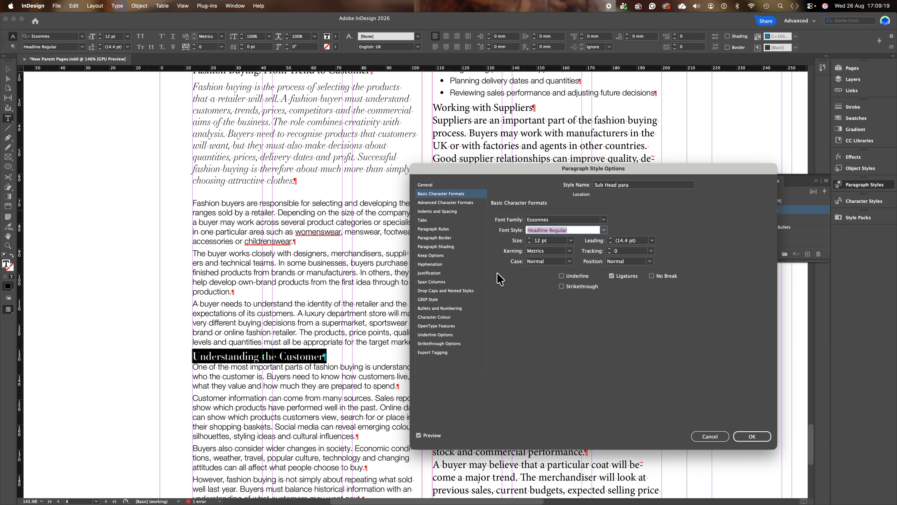
Step: Set the Sub Head para style's space after to 1 mm and confirm the style
{"action": "left_click", "coordinate": [437, 210]}
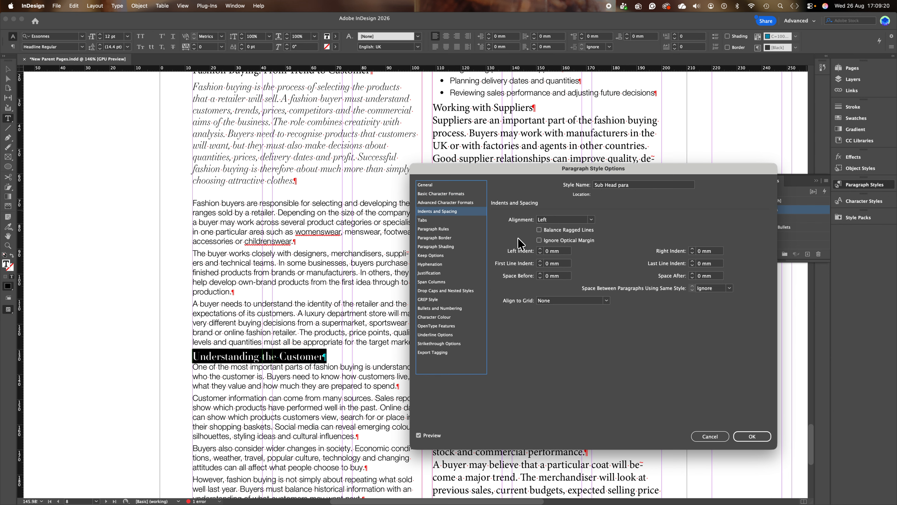
{"action": "left_click", "coordinate": [692, 273]}
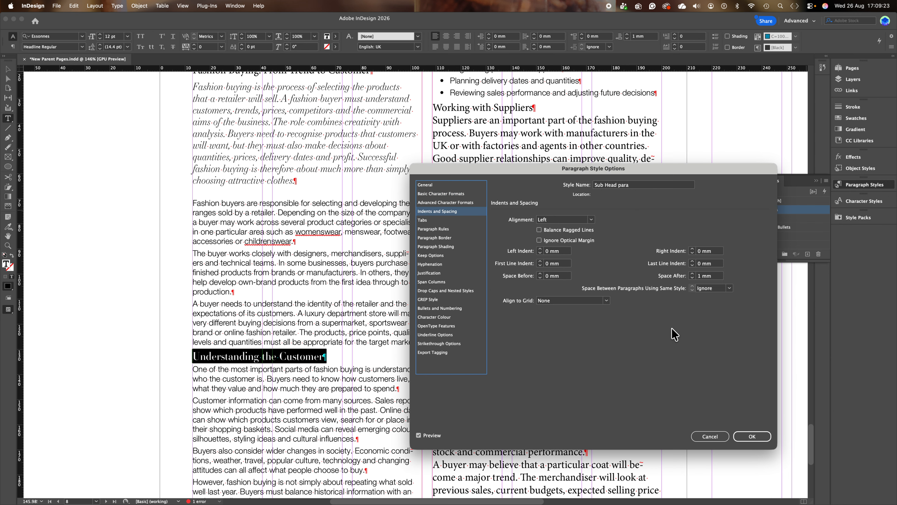
{"action": "left_click", "coordinate": [751, 434]}
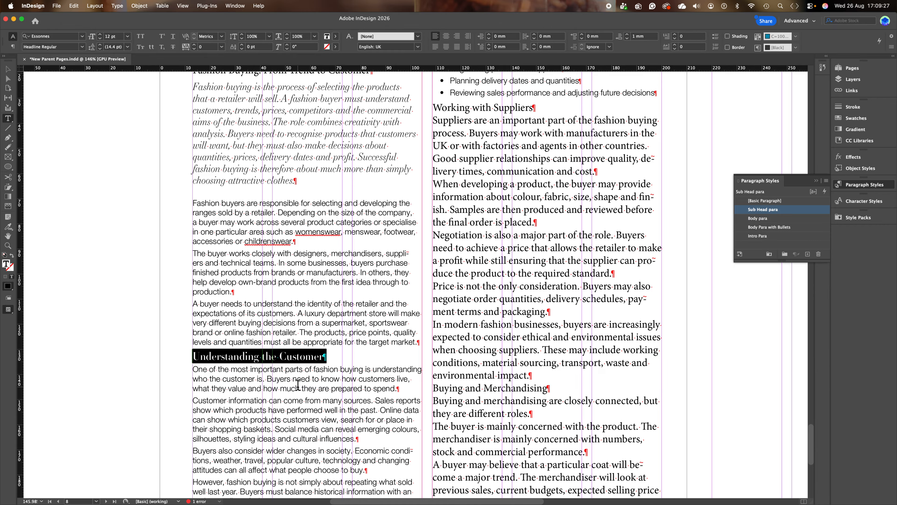
Step: Apply Sub Head para to the "Trend Research and Range Planning" and "Key Responsibilities of a Fashion Buyer" headings
{"action": "scroll", "coordinate": [297, 384], "scroll_direction": "down", "scroll_amount": 10}
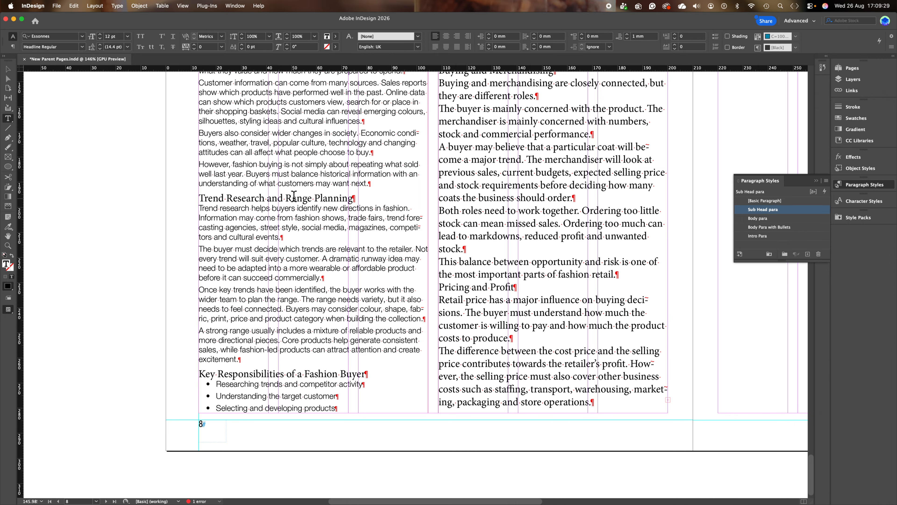
{"action": "left_click", "coordinate": [297, 197]}
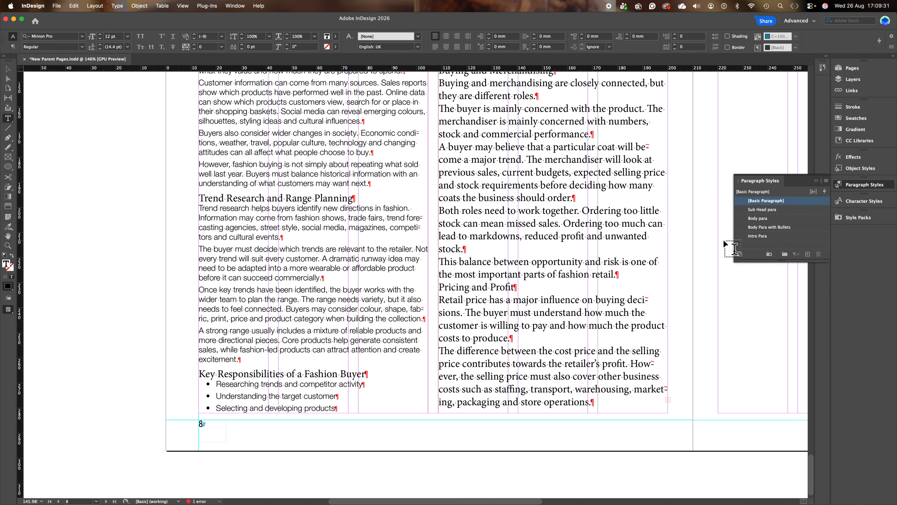
{"action": "left_click", "coordinate": [763, 209]}
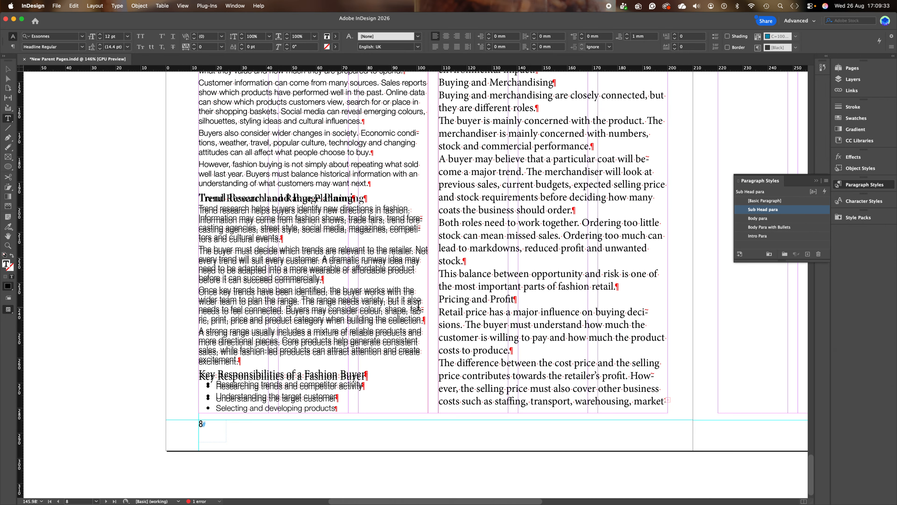
{"action": "scroll", "coordinate": [359, 352], "scroll_direction": "up", "scroll_amount": 3}
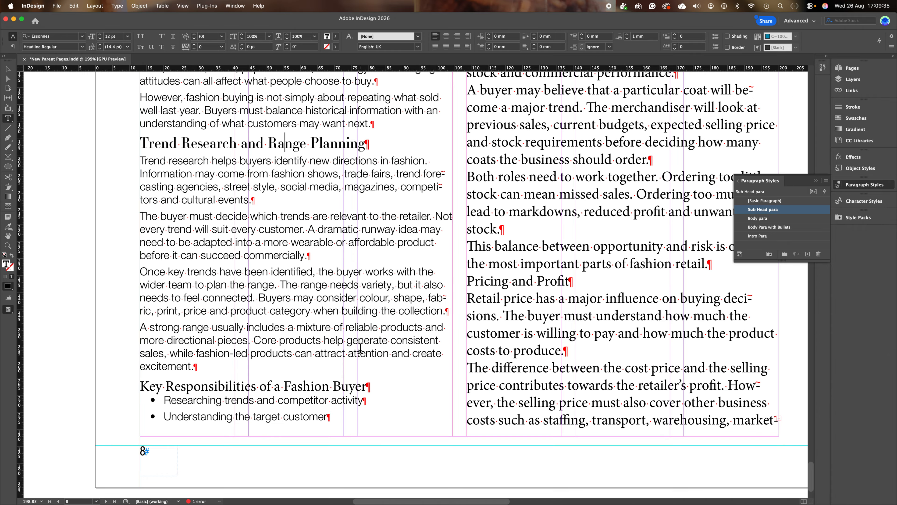
{"action": "left_click", "coordinate": [313, 384]}
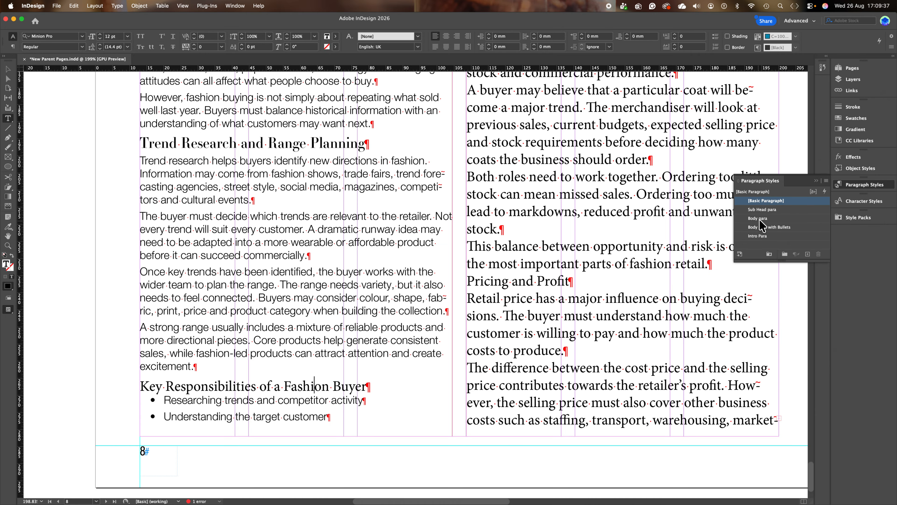
{"action": "left_click", "coordinate": [765, 209]}
Step: Apply Sub Head para to the "Working with Suppliers" heading in the second column
{"action": "scroll", "coordinate": [580, 256], "scroll_direction": "up", "scroll_amount": 15}
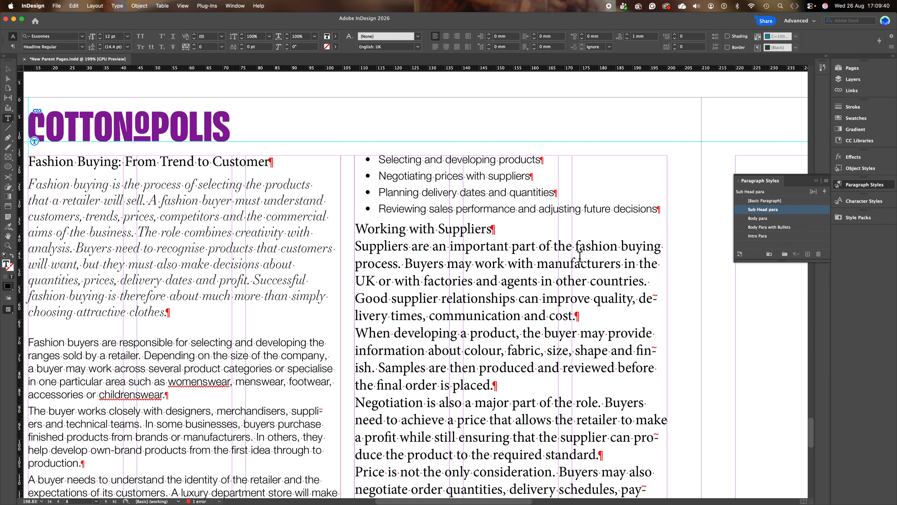
{"action": "left_click", "coordinate": [471, 228]}
{"action": "left_click", "coordinate": [763, 209]}
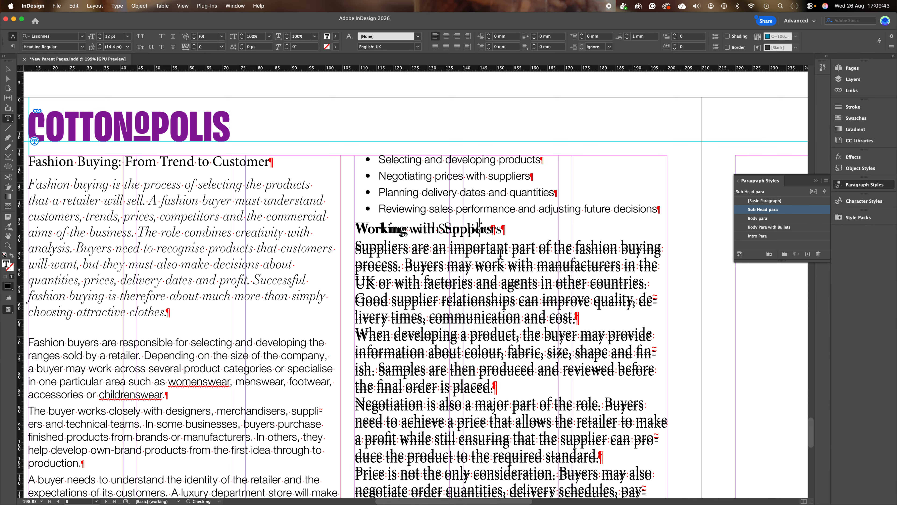
{"action": "scroll", "coordinate": [482, 266], "scroll_direction": "up", "scroll_amount": 2}
{"action": "scroll", "coordinate": [482, 266], "scroll_direction": "up", "scroll_amount": 1}
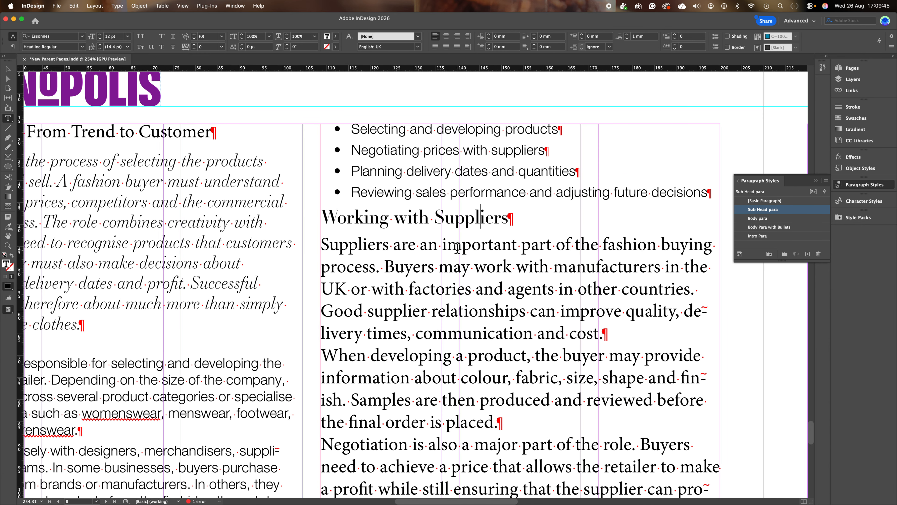
Step: Apply Body para to all the paragraphs between the "Working with Suppliers" and "Buying and Merchandising" headings
{"action": "left_click_drag", "start_coordinate": [457, 247], "coordinate": [450, 148]}
{"action": "scroll", "coordinate": [472, 380], "scroll_direction": "down", "scroll_amount": 5}
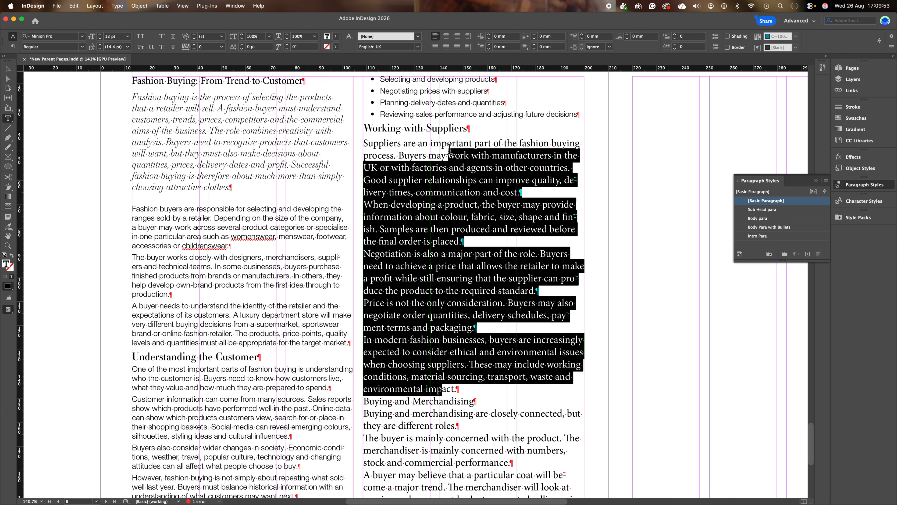
{"action": "left_click", "coordinate": [772, 218]}
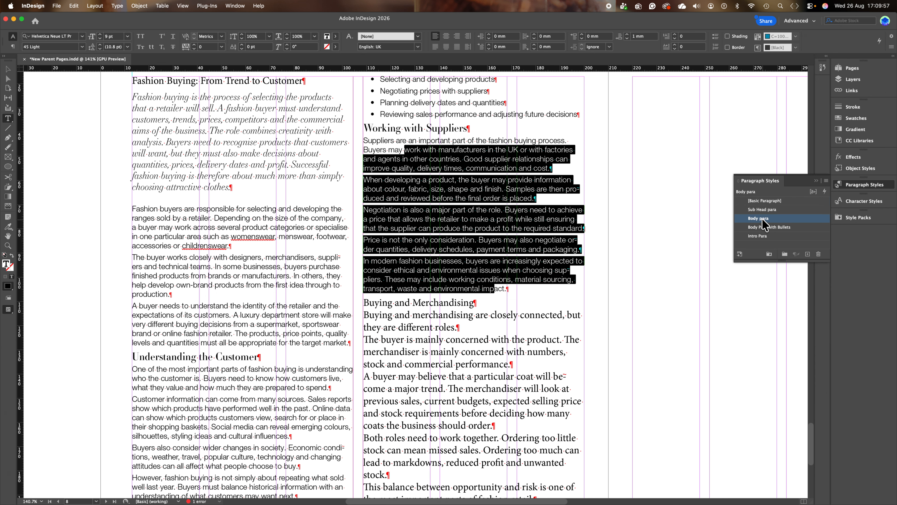
Step: Apply Sub Head para to the "Buying and Merchandising" heading and Body para to all the paragraphs of that section
{"action": "left_click", "coordinate": [412, 302]}
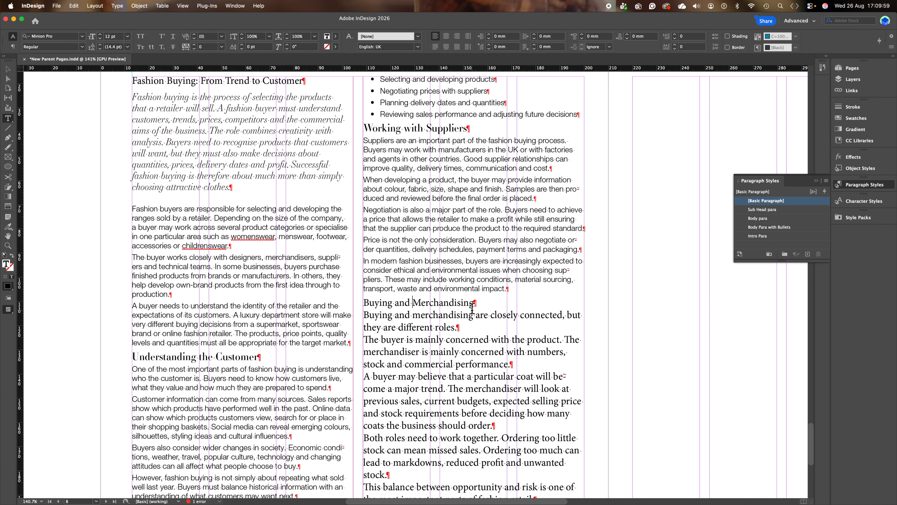
{"action": "left_click", "coordinate": [764, 209]}
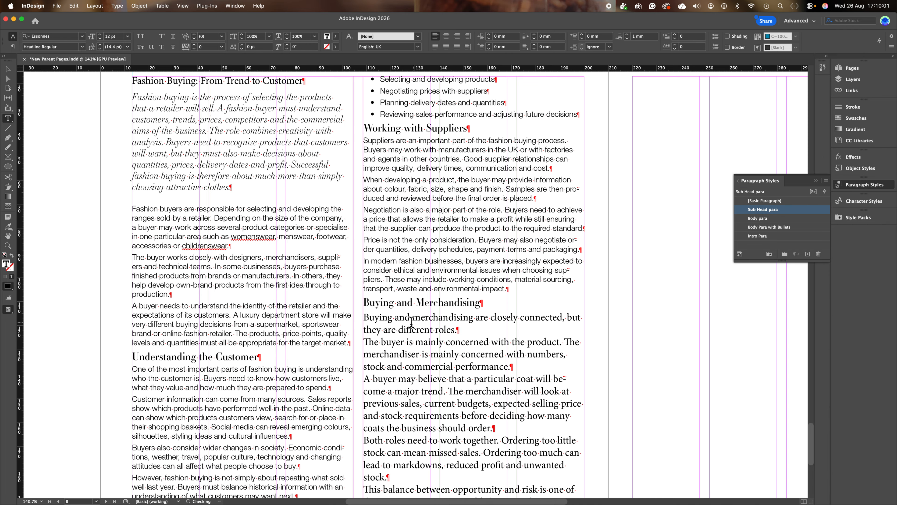
{"action": "left_click_drag", "start_coordinate": [409, 318], "coordinate": [385, 475]}
{"action": "left_click", "coordinate": [758, 218]}
{"action": "scroll", "coordinate": [427, 212], "scroll_direction": "down", "scroll_amount": 10}
{"action": "left_click", "coordinate": [427, 183]}
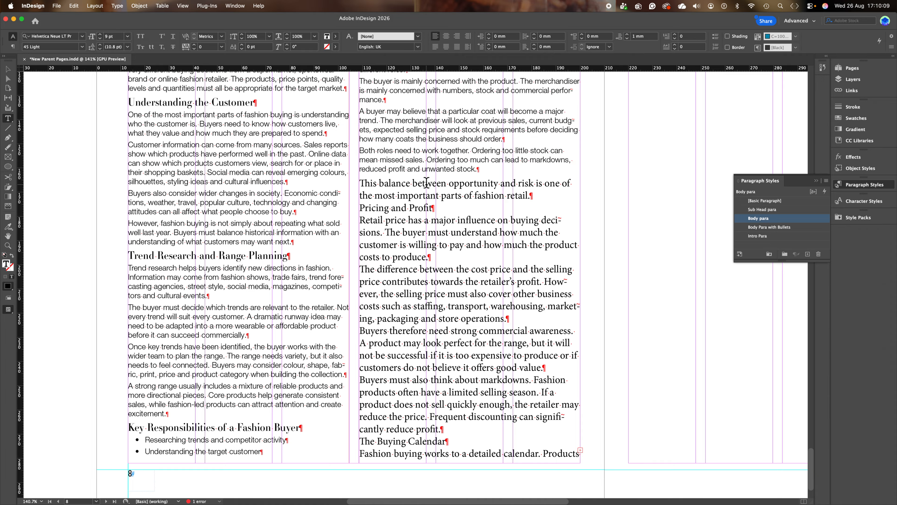
{"action": "left_click", "coordinate": [763, 220]}
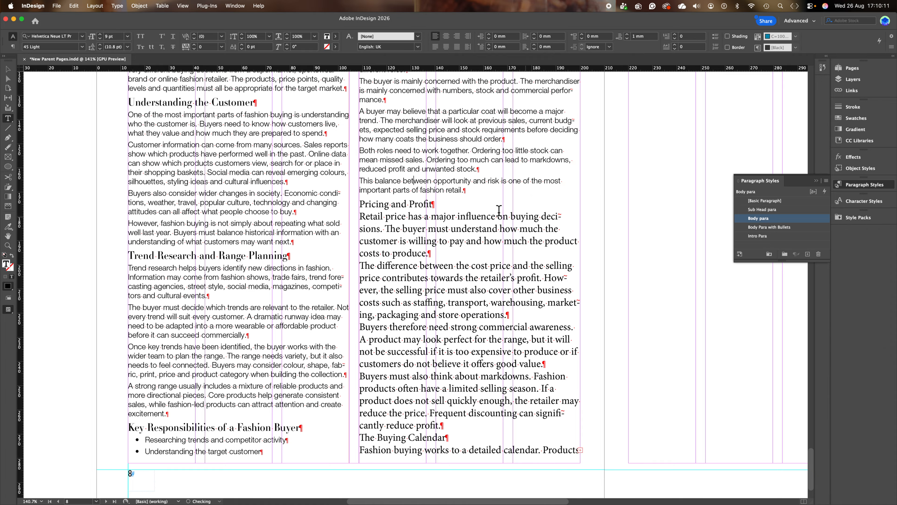
Step: Apply Sub Head para to the "Pricing and Profit" heading and Body para to each of the four paragraphs beneath it
{"action": "left_click", "coordinate": [762, 209]}
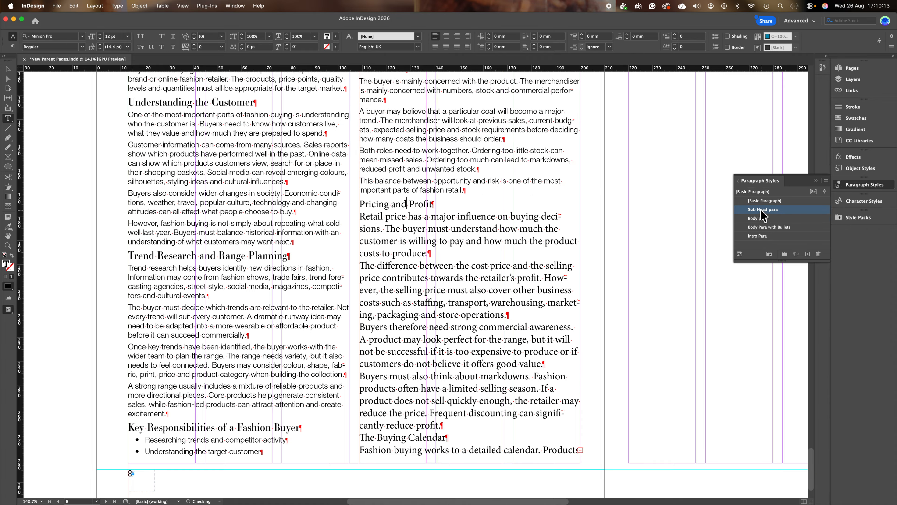
{"action": "left_click", "coordinate": [413, 229]}
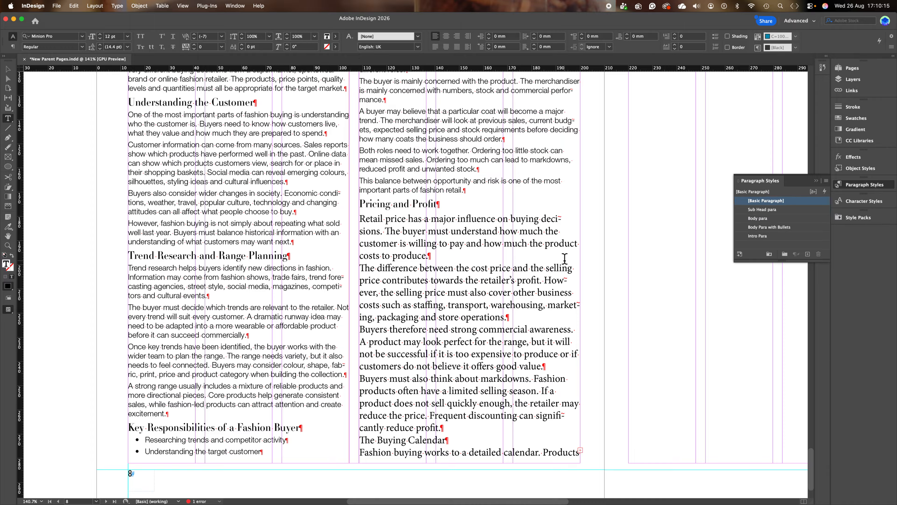
{"action": "left_click", "coordinate": [755, 219]}
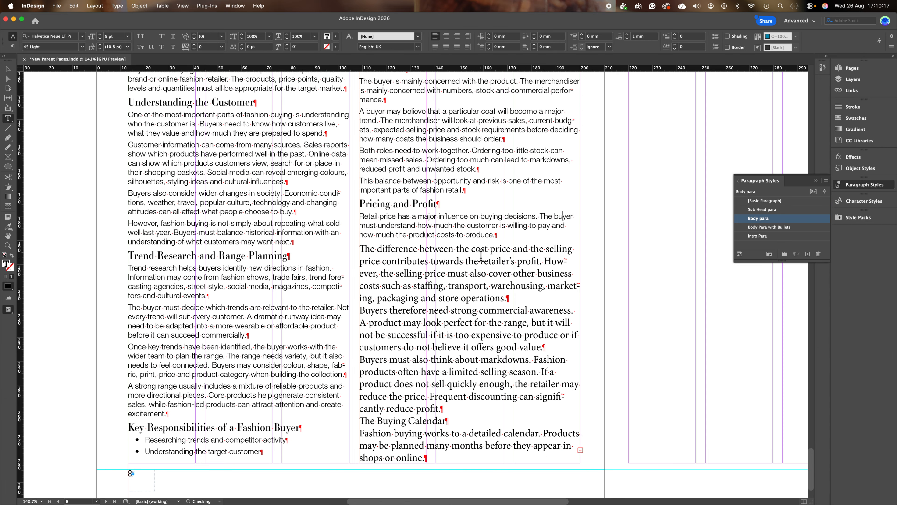
{"action": "left_click", "coordinate": [433, 252]}
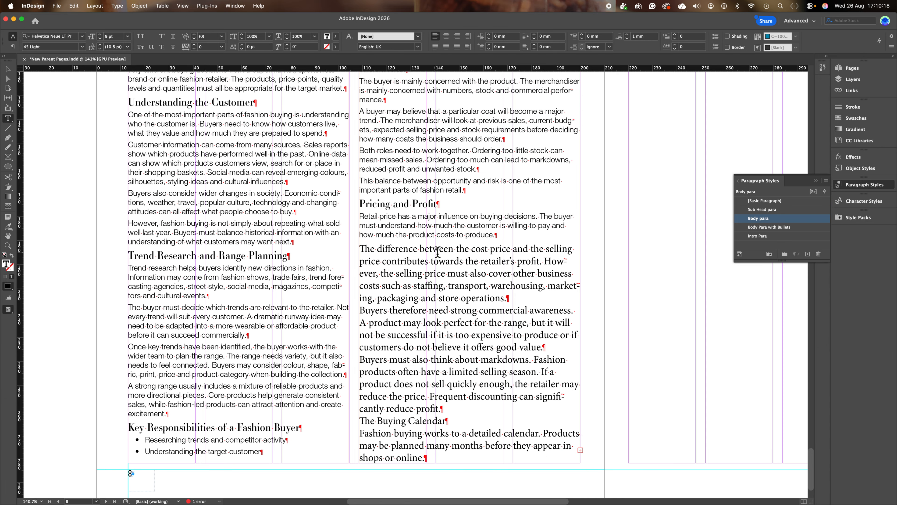
{"action": "left_click", "coordinate": [759, 219]}
{"action": "left_click", "coordinate": [424, 288]}
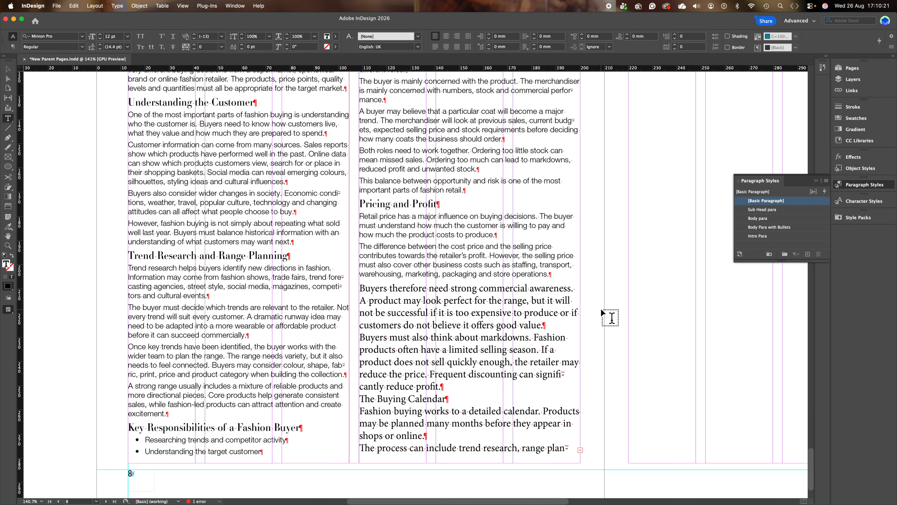
{"action": "left_click", "coordinate": [754, 219]}
{"action": "left_click", "coordinate": [401, 330]}
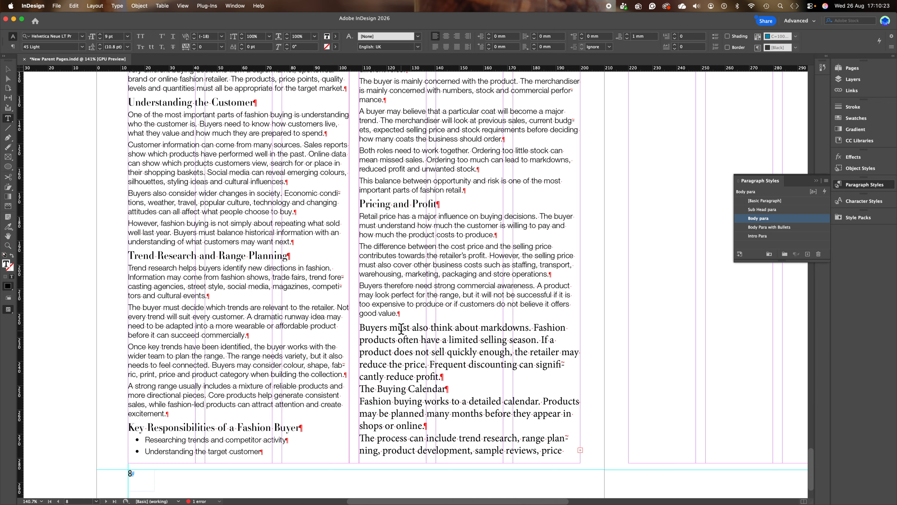
{"action": "left_click", "coordinate": [761, 222]}
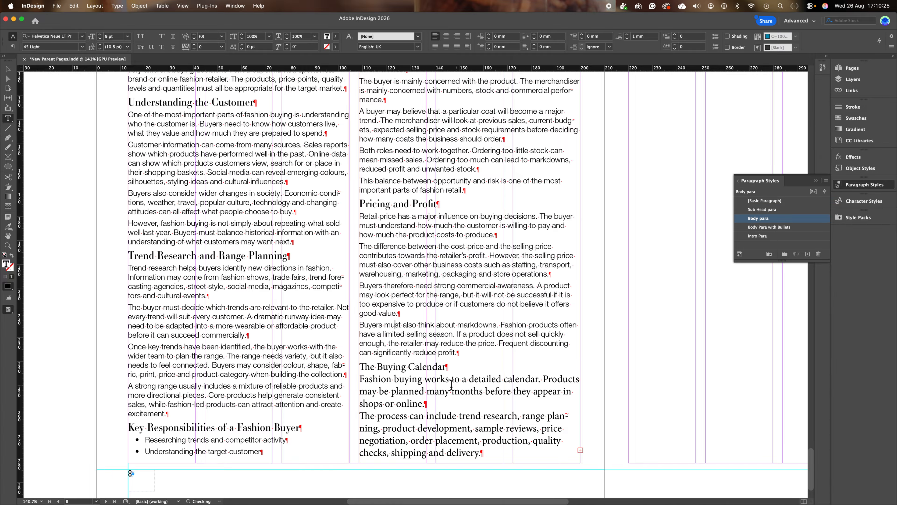
Step: Apply Sub Head para to the "The Buying Calendar" heading and Body para to the paragraphs beneath it
{"action": "left_click", "coordinate": [407, 367]}
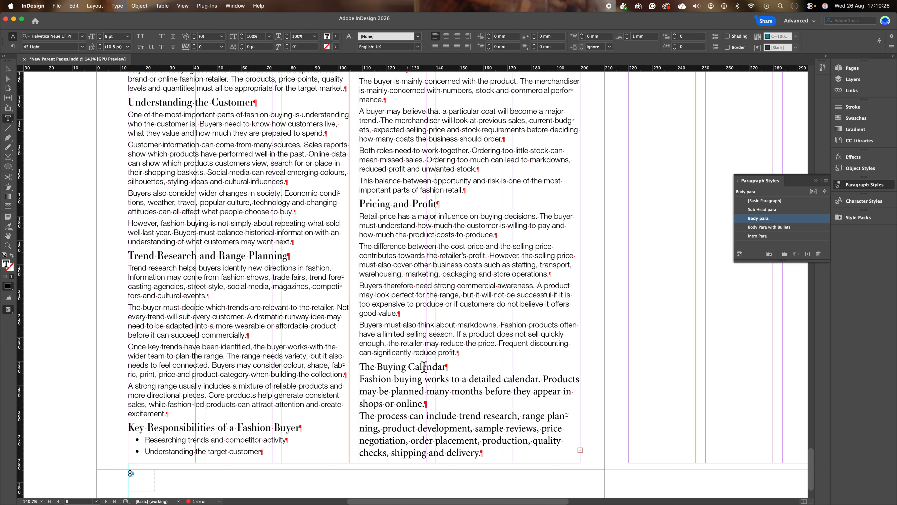
{"action": "left_click", "coordinate": [763, 210]}
{"action": "left_click", "coordinate": [449, 382]}
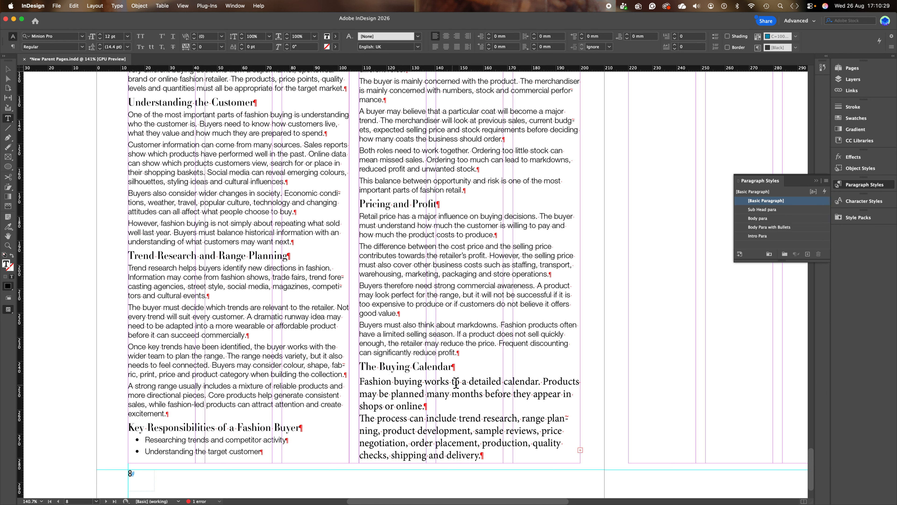
{"action": "left_click", "coordinate": [762, 219]}
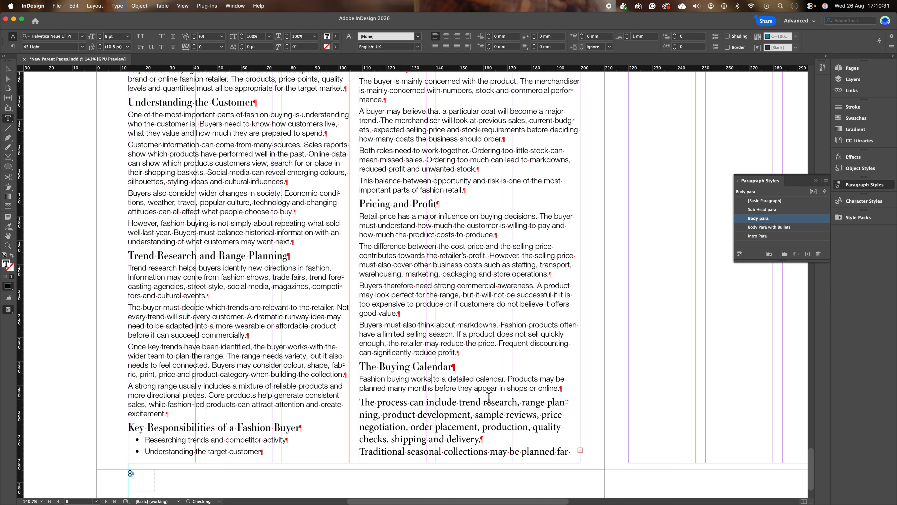
{"action": "left_click_drag", "start_coordinate": [457, 407], "coordinate": [457, 451]}
{"action": "scroll", "coordinate": [209, 348], "scroll_direction": "down", "scroll_amount": 6}
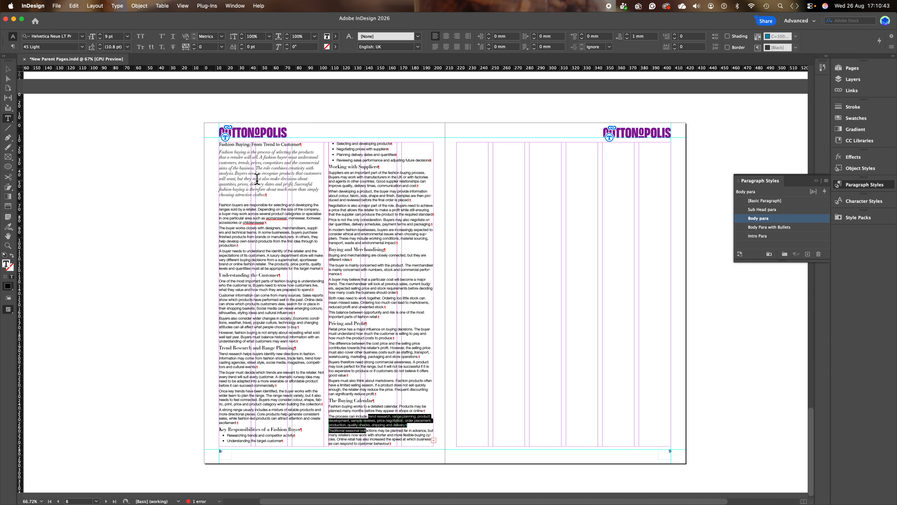
Step: Enlarge the "Fashion Buying: From Trend to Customer" title at the start of the article to 42 pt
{"action": "scroll", "coordinate": [257, 178], "scroll_direction": "up", "scroll_amount": 2}
{"action": "scroll", "coordinate": [257, 179], "scroll_direction": "up", "scroll_amount": 2}
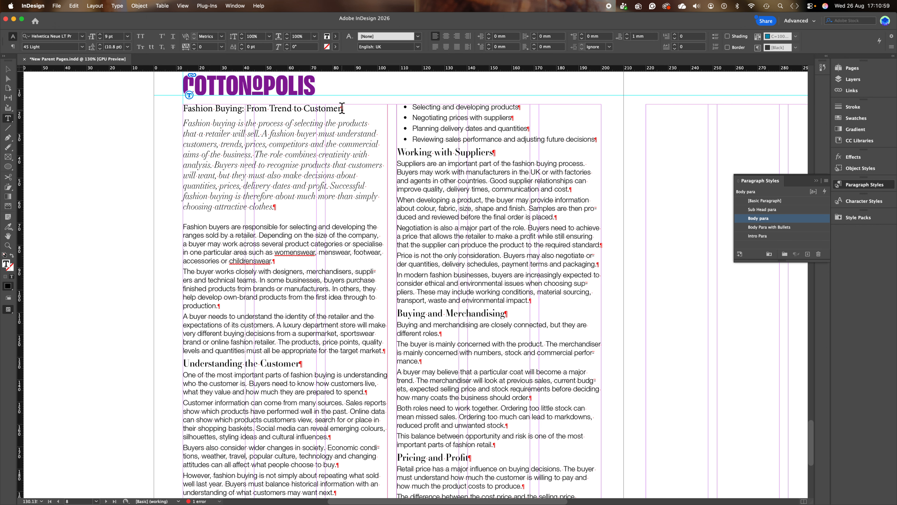
{"action": "left_click_drag", "start_coordinate": [342, 108], "coordinate": [153, 108]}
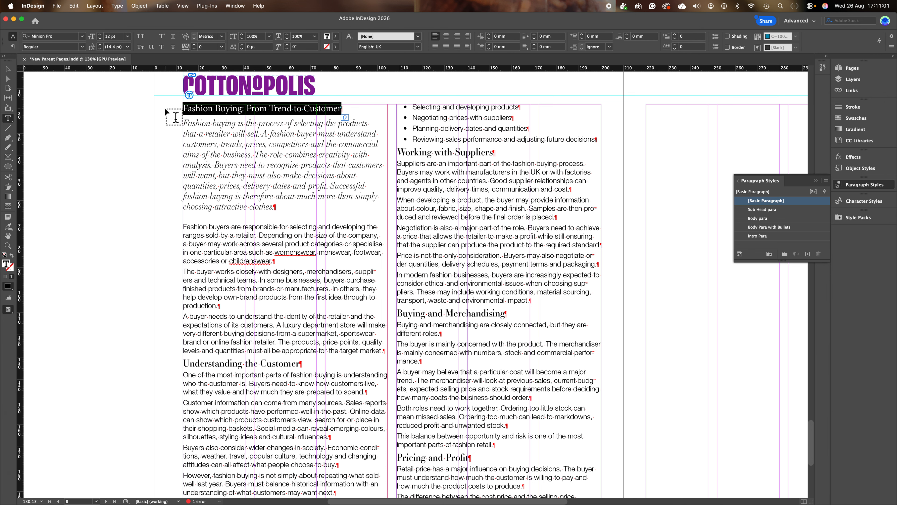
{"action": "triple_click", "coordinate": [210, 108]}
{"action": "key", "text": "super+shift+period"}
{"action": "key", "text": "super+shift+period"}
{"action": "key", "text": "super+shift+period"}
{"action": "key", "text": "super+shift+period"}
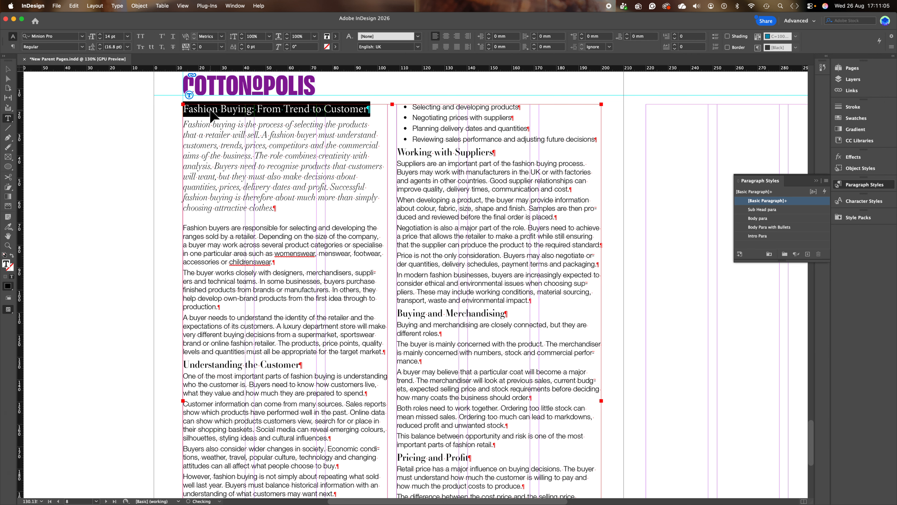
{"action": "key", "text": "super+shift+period"}
{"action": "key", "text": "super+shift+period"}
{"action": "key", "text": "super+shift+period"}
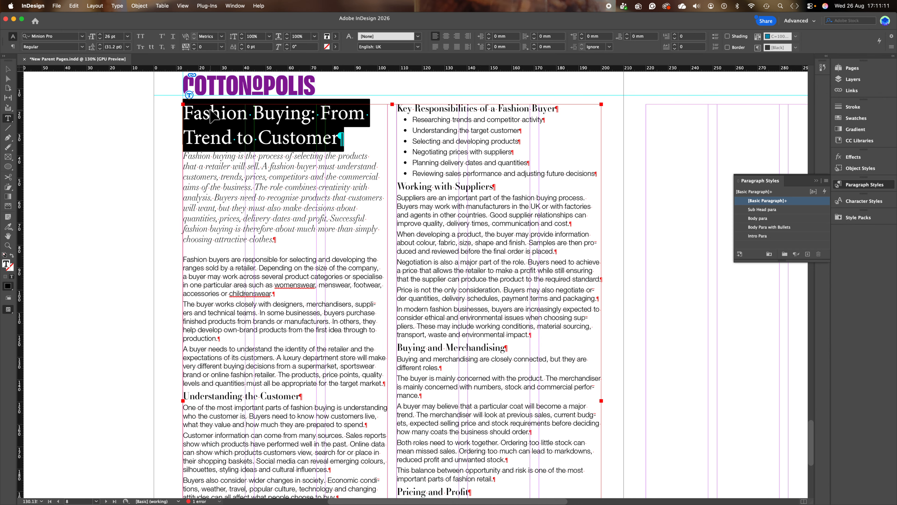
{"action": "key", "text": "super+shift+period"}
{"action": "key", "text": "super+shift+period"}
{"action": "key", "text": "super+shift+period"}
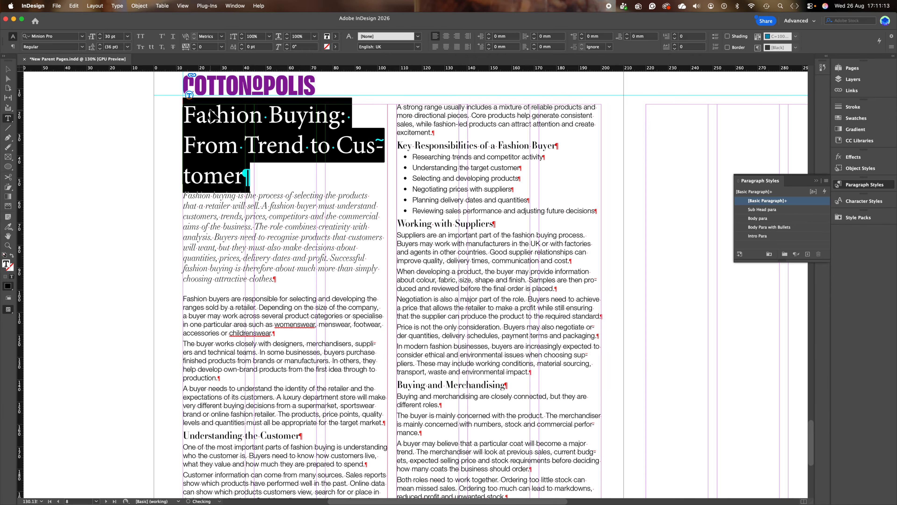
{"action": "key", "text": "super+shift+period"}
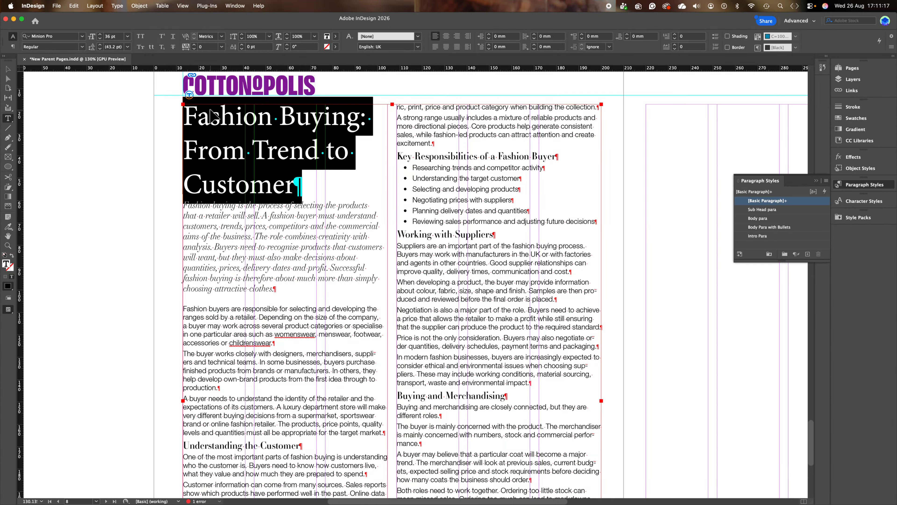
{"action": "key", "text": "super+shift+comma"}
{"action": "key", "text": "super+shift+comma"}
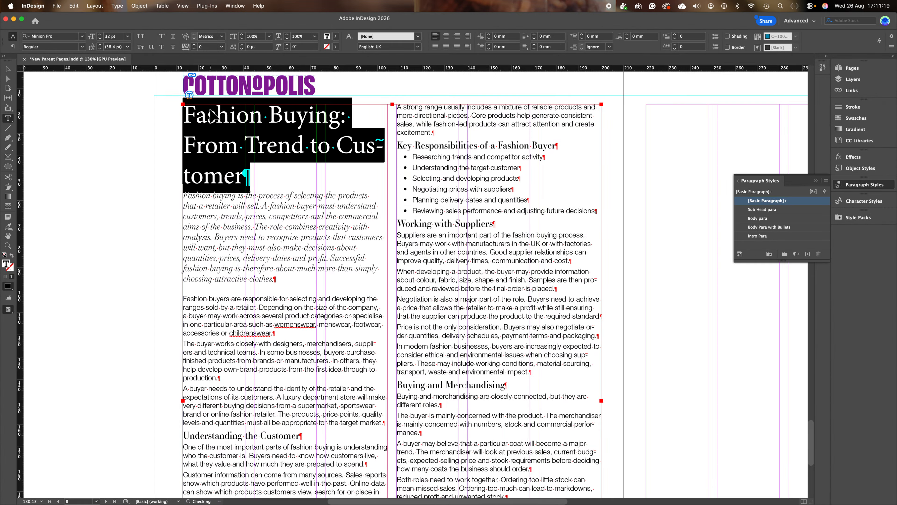
{"action": "key", "text": "super+shift+period"}
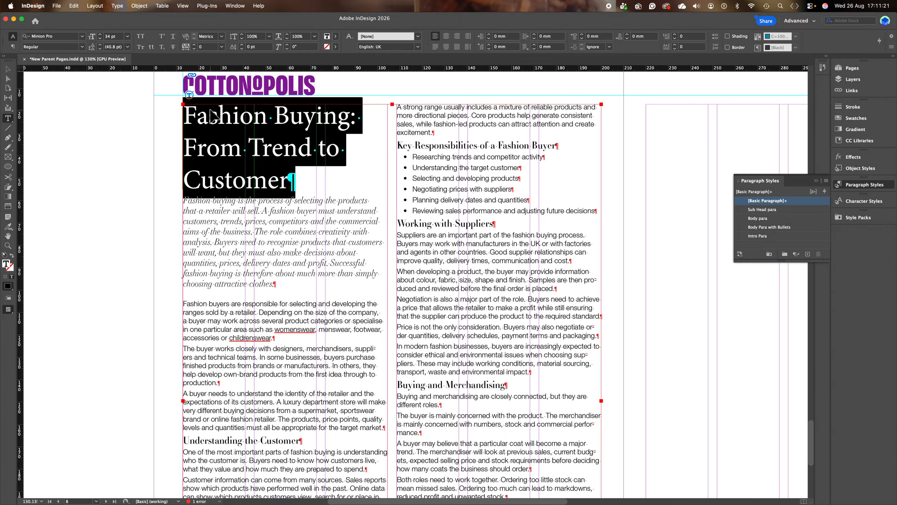
{"action": "key", "text": "super+shift+period"}
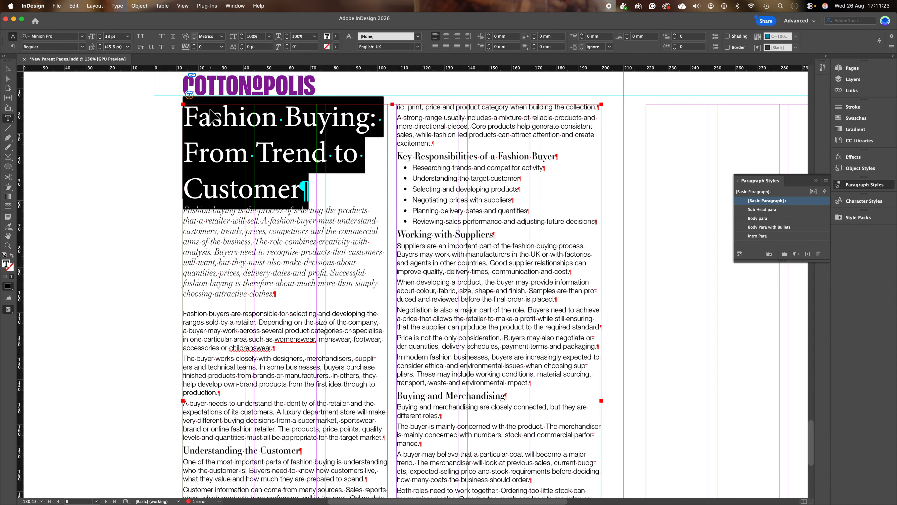
{"action": "key", "text": "super+shift+period"}
{"action": "key", "text": "super+shift+period"}
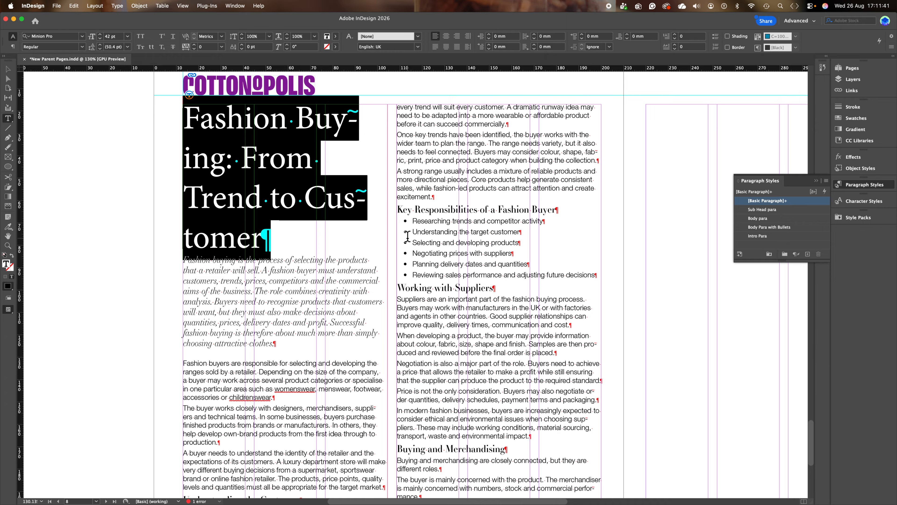
Step: Create a new paragraph style from the enlarged article title and name it Title Para
{"action": "left_click", "coordinate": [807, 255]}
{"action": "left_click", "coordinate": [797, 210]}
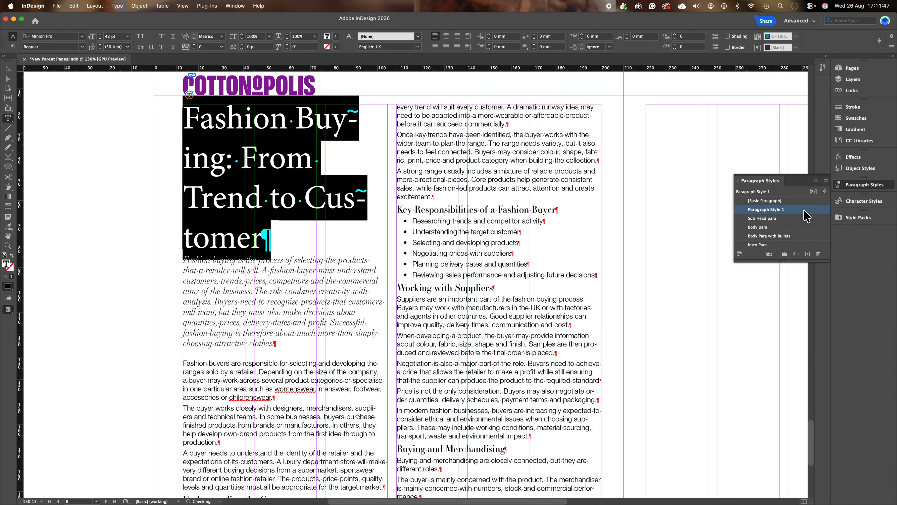
{"action": "double_click", "coordinate": [798, 211]}
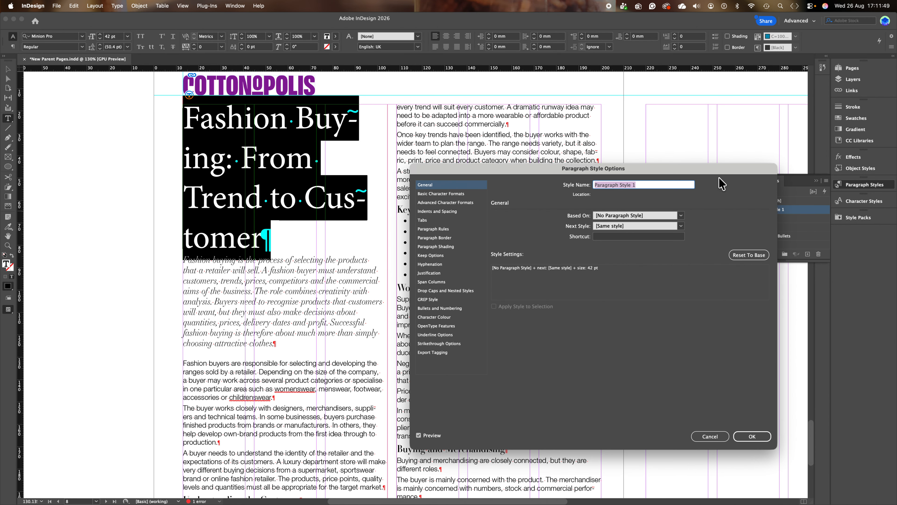
{"action": "type", "text": "Title Para"}
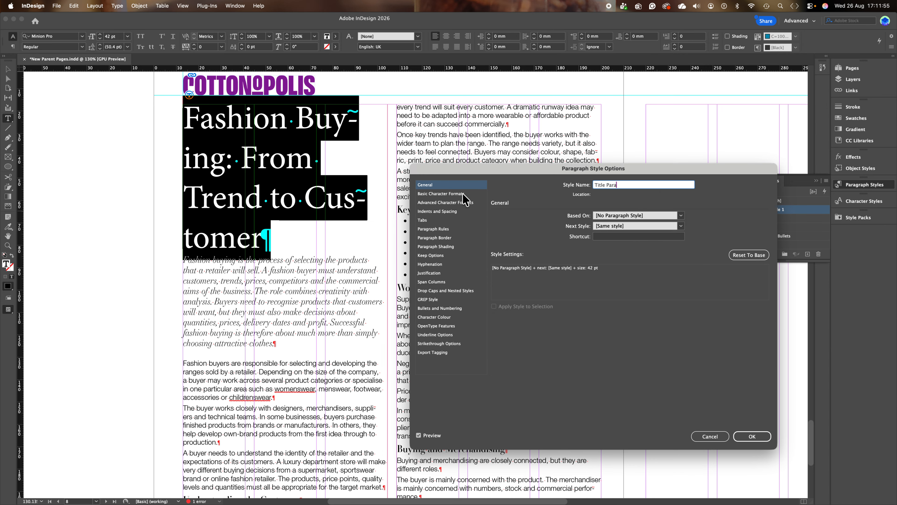
Step: Set the Title Para style's font to Essonnes Headline Bold
{"action": "left_click", "coordinate": [441, 194]}
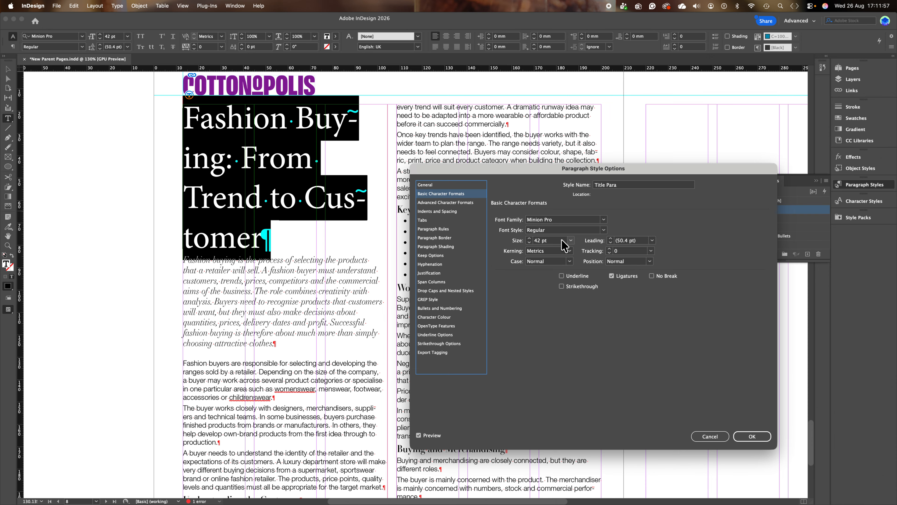
{"action": "left_click", "coordinate": [568, 220]}
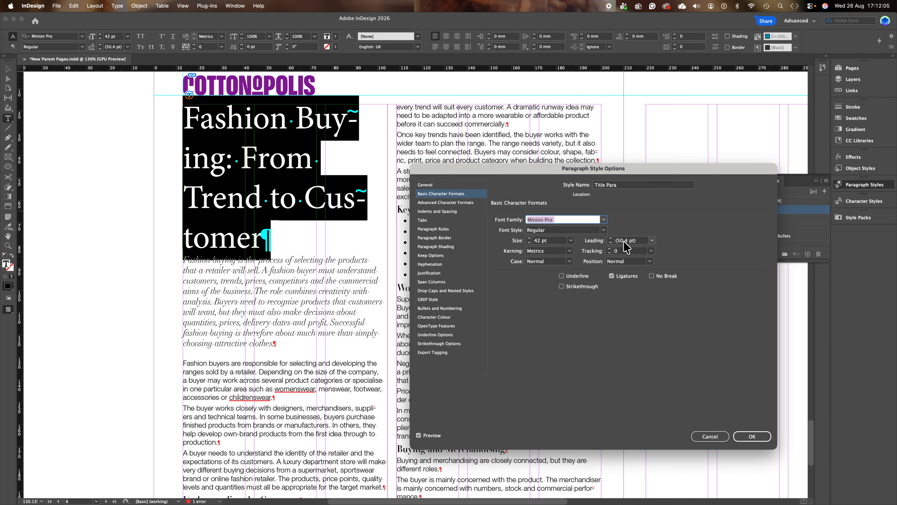
{"action": "type", "text": "Essonnes"}
{"action": "key", "text": "Tab"}
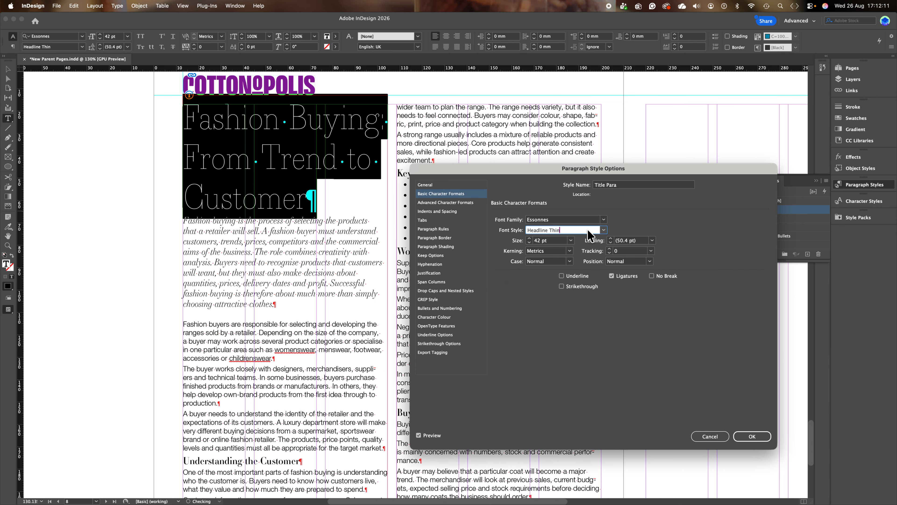
{"action": "left_click", "coordinate": [604, 229]}
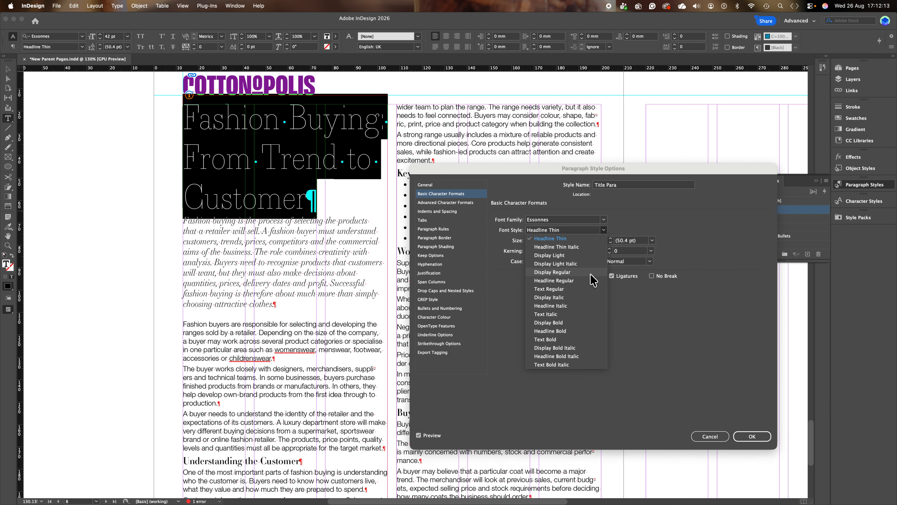
{"action": "left_click", "coordinate": [579, 331]}
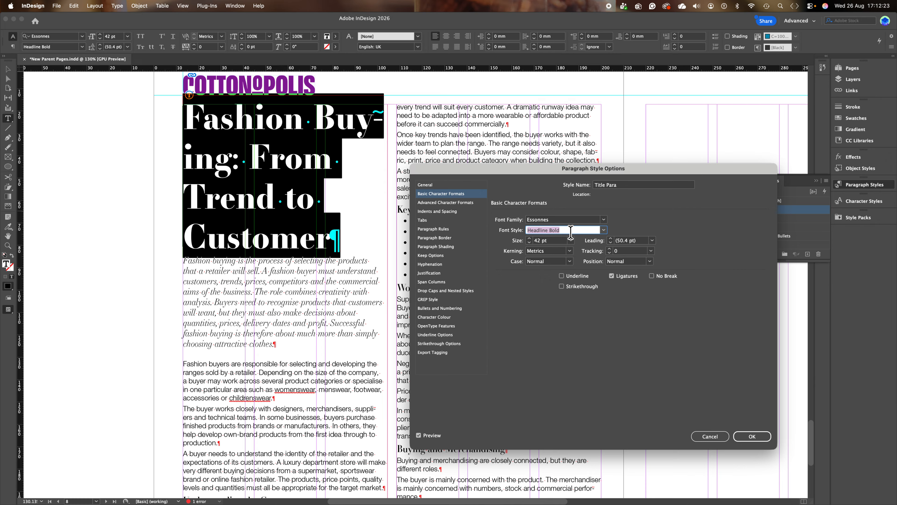
Step: Set the Title Para style's case to All Caps and turn off its hyphenation
{"action": "left_click", "coordinate": [568, 262]}
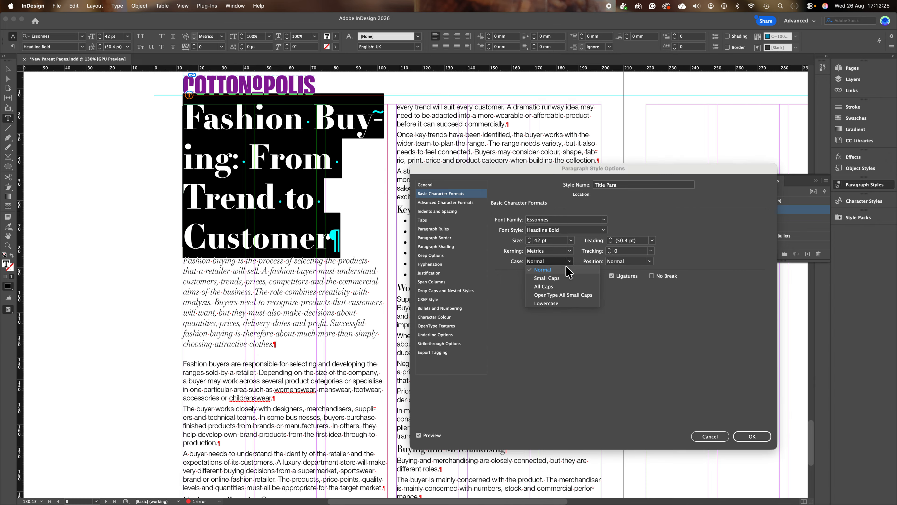
{"action": "left_click", "coordinate": [554, 286]}
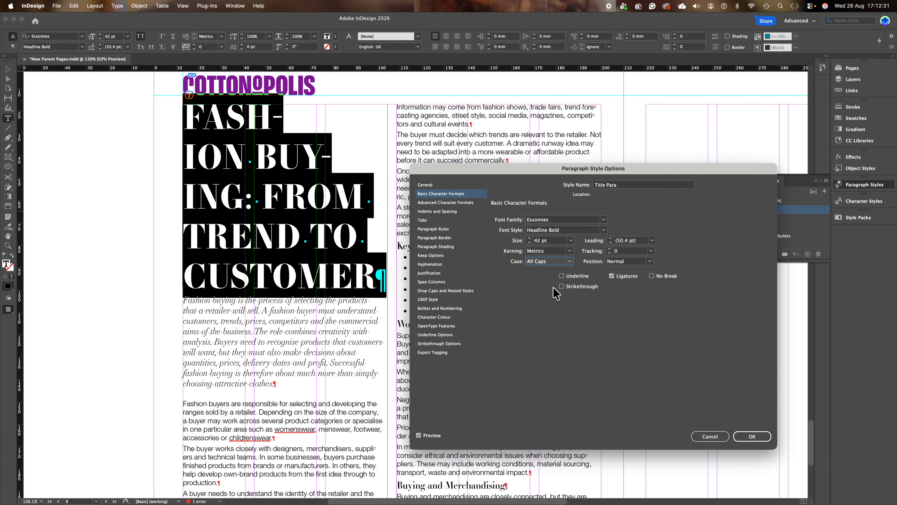
{"action": "left_click", "coordinate": [428, 264]}
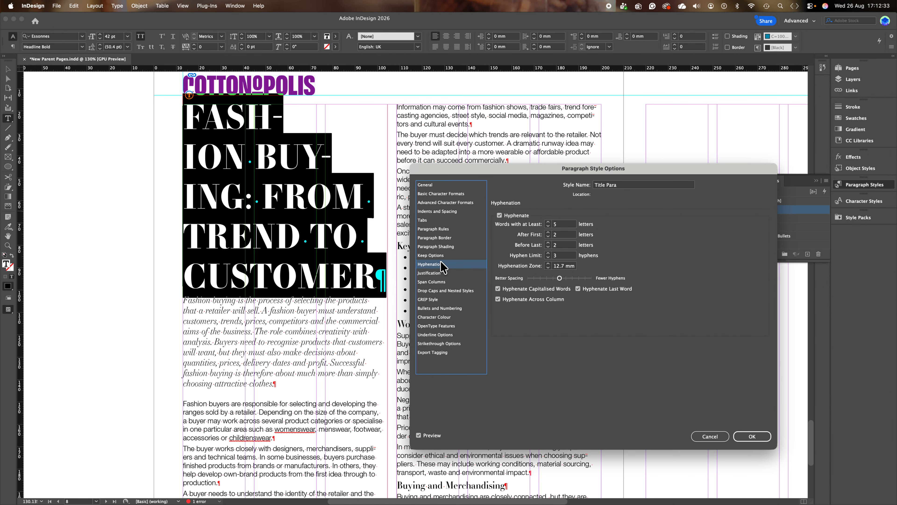
{"action": "left_click", "coordinate": [499, 215]}
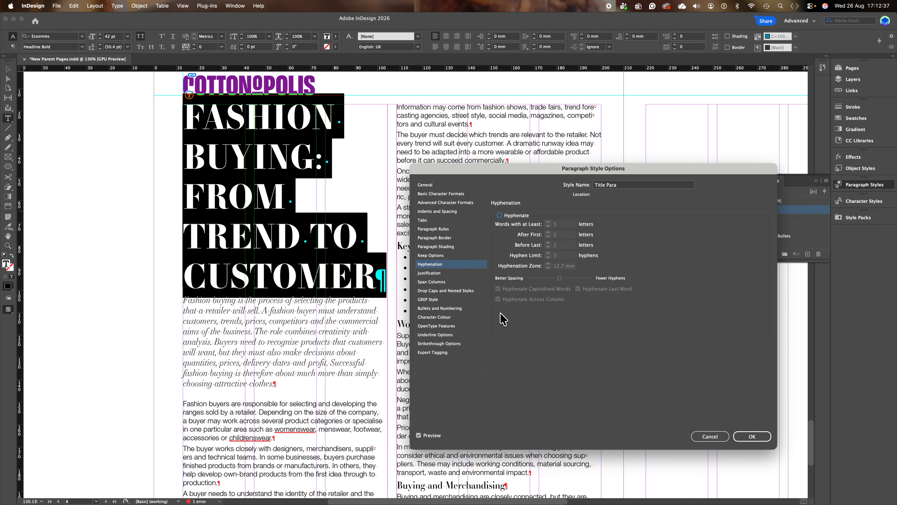
Step: Return the Title Para style's case to Normal
{"action": "left_click", "coordinate": [447, 194]}
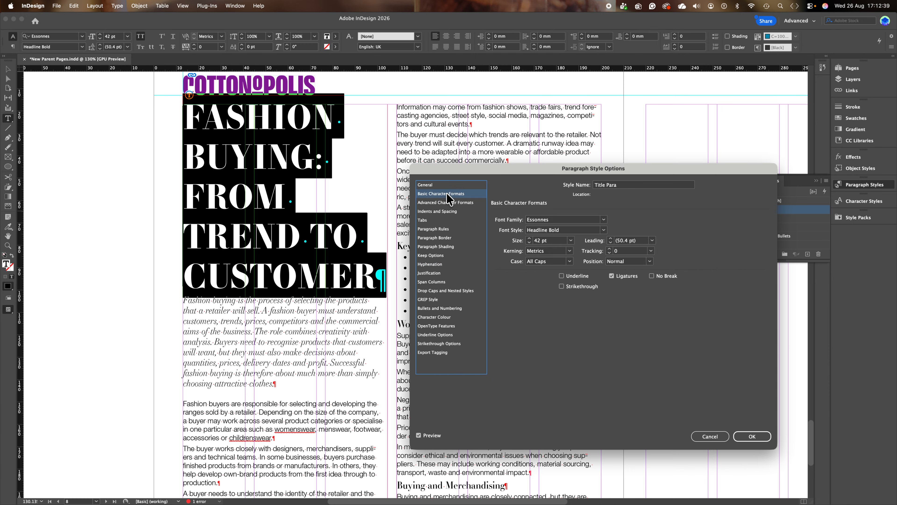
{"action": "left_click", "coordinate": [570, 261]}
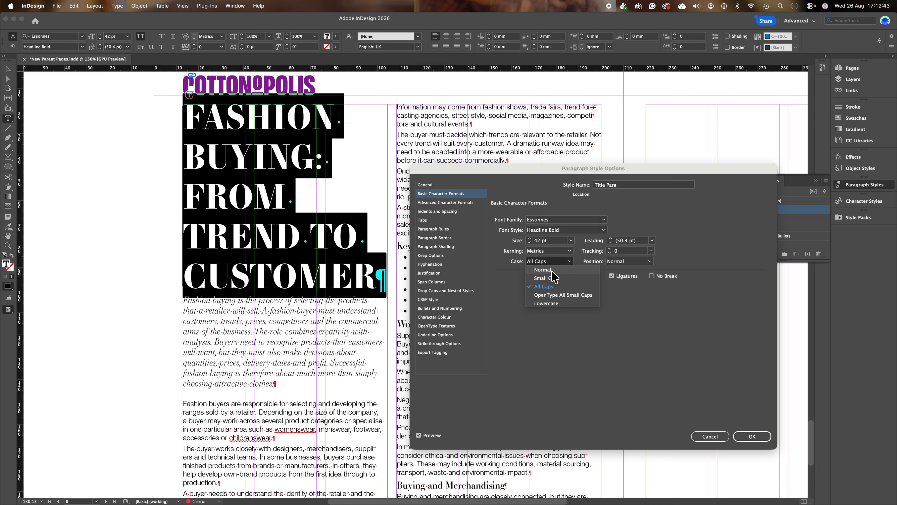
{"action": "left_click", "coordinate": [544, 270]}
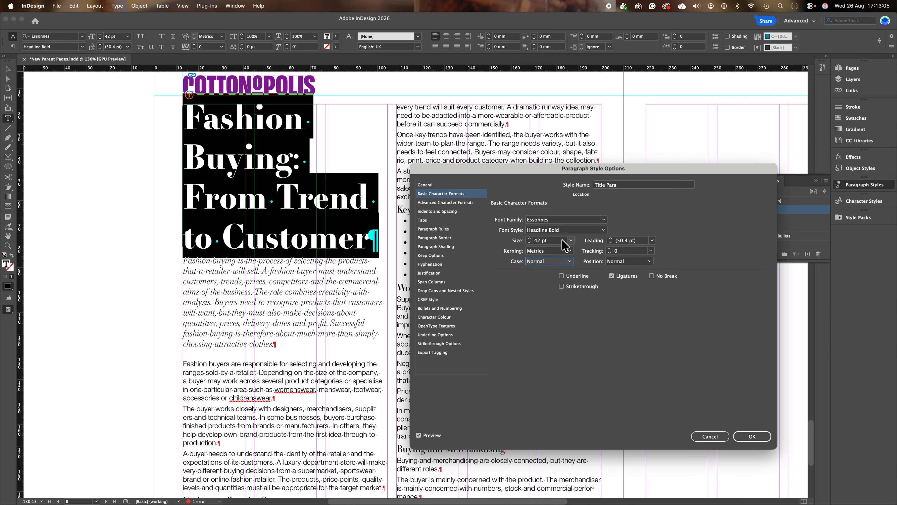
Step: Tighten the Title Para style's leading to 43 pt
{"action": "left_click", "coordinate": [652, 240]}
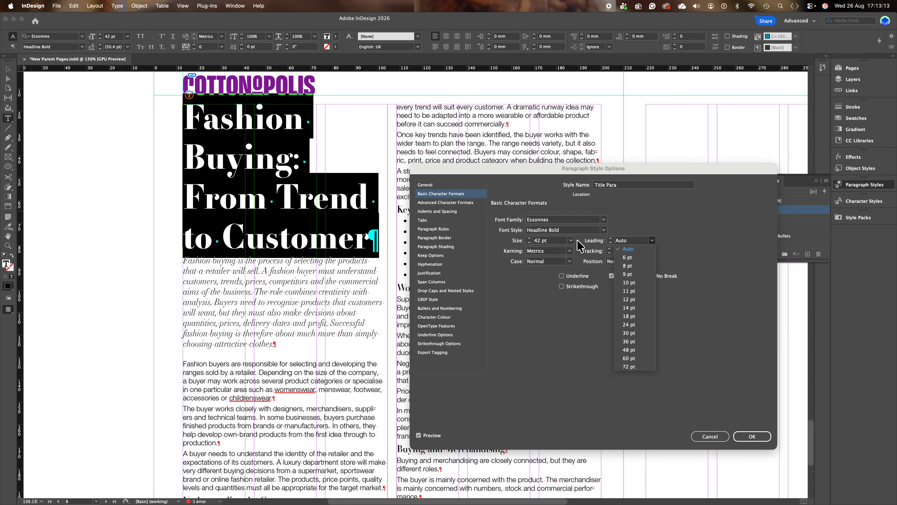
{"action": "left_click", "coordinate": [611, 242]}
{"action": "left_click", "coordinate": [611, 243]}
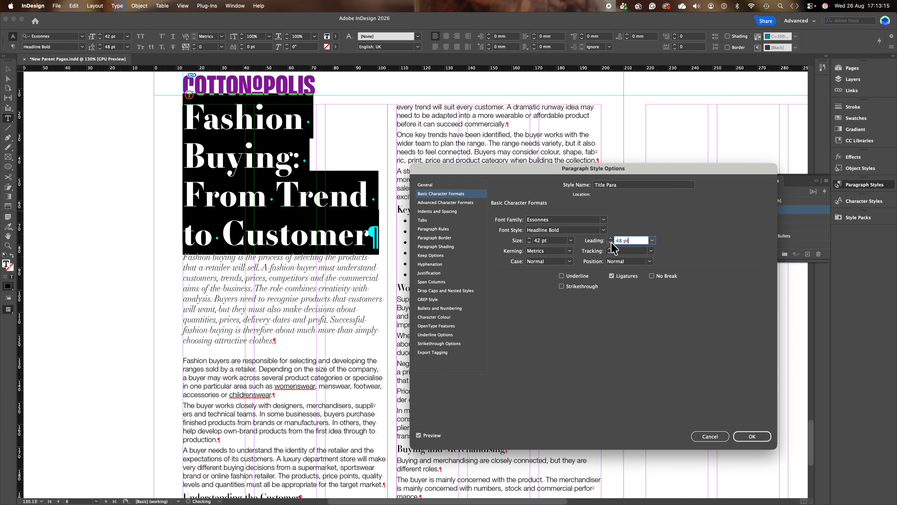
{"action": "left_click", "coordinate": [611, 242]}
{"action": "left_click", "coordinate": [611, 242]}
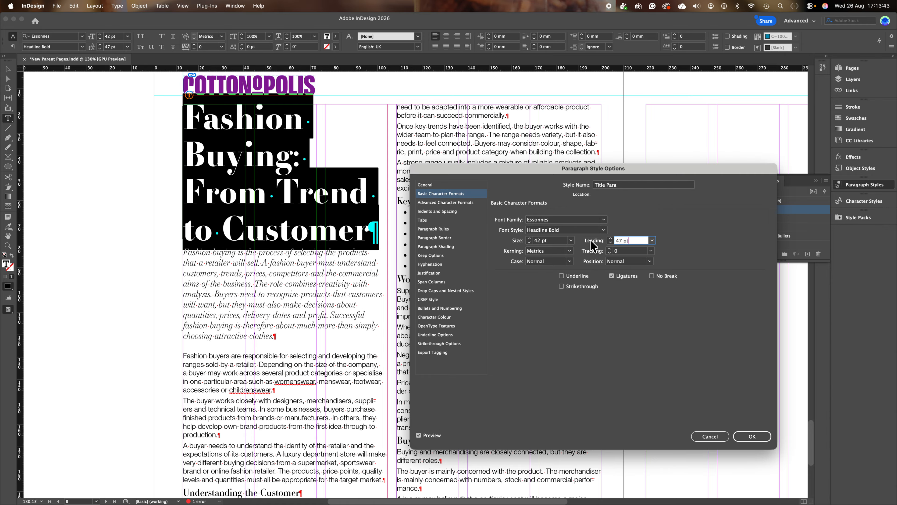
{"action": "double_click", "coordinate": [625, 243]}
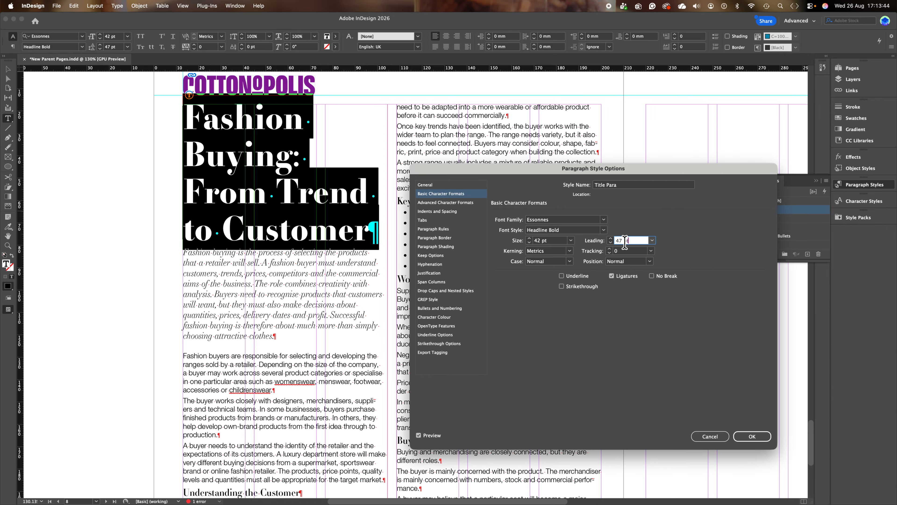
{"action": "left_click", "coordinate": [610, 243]}
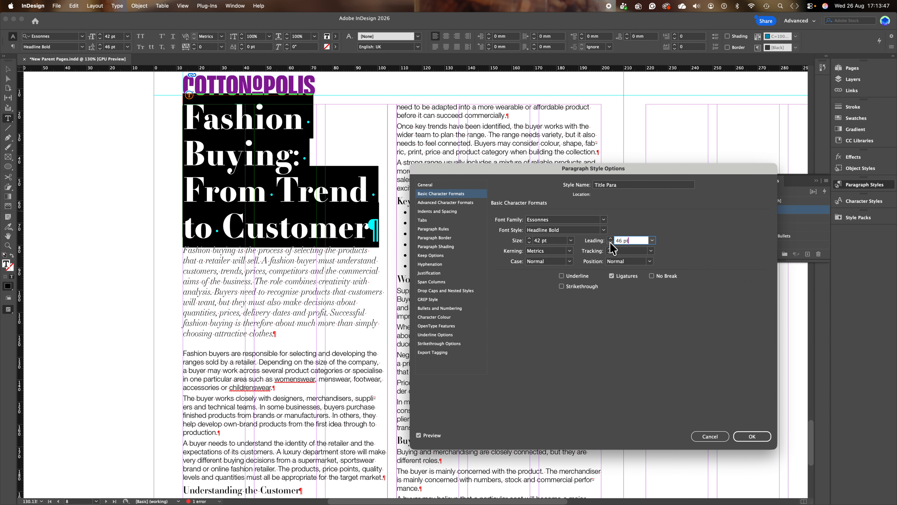
{"action": "left_click", "coordinate": [610, 243]}
{"action": "left_click", "coordinate": [611, 243]}
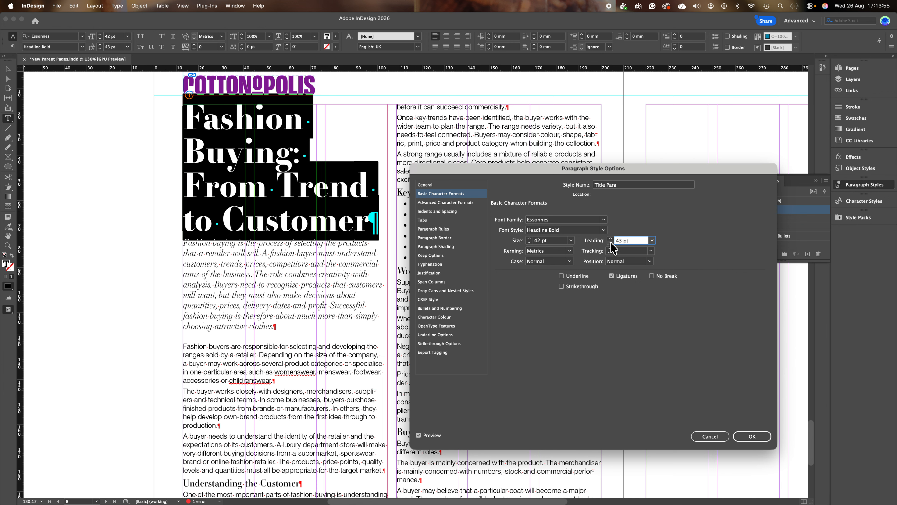
Step: Raise the Title Para style's leading to 45 pt
{"action": "left_click", "coordinate": [611, 243]}
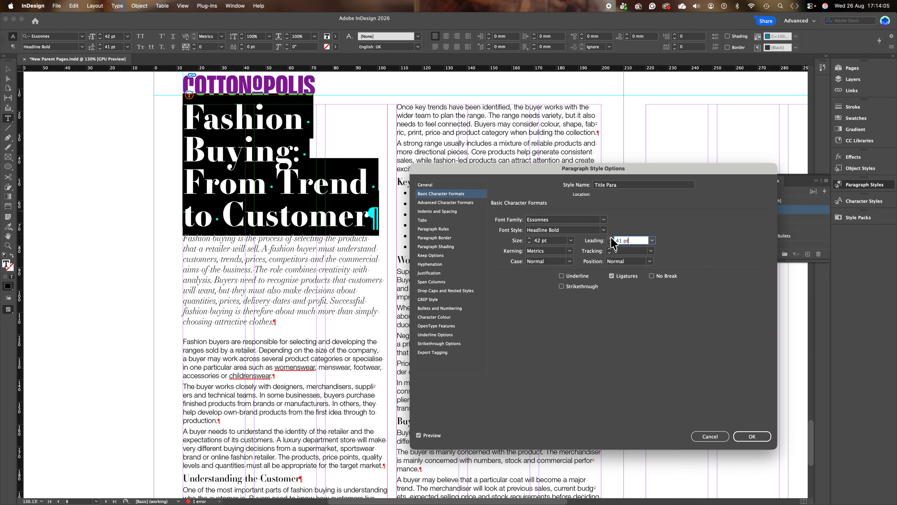
{"action": "left_click", "coordinate": [611, 238]}
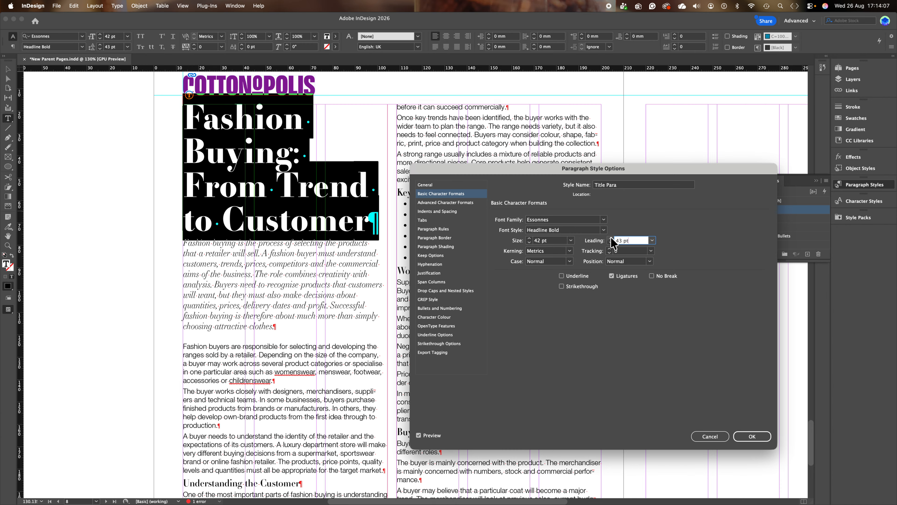
{"action": "left_click", "coordinate": [610, 238]}
{"action": "left_click", "coordinate": [610, 238]}
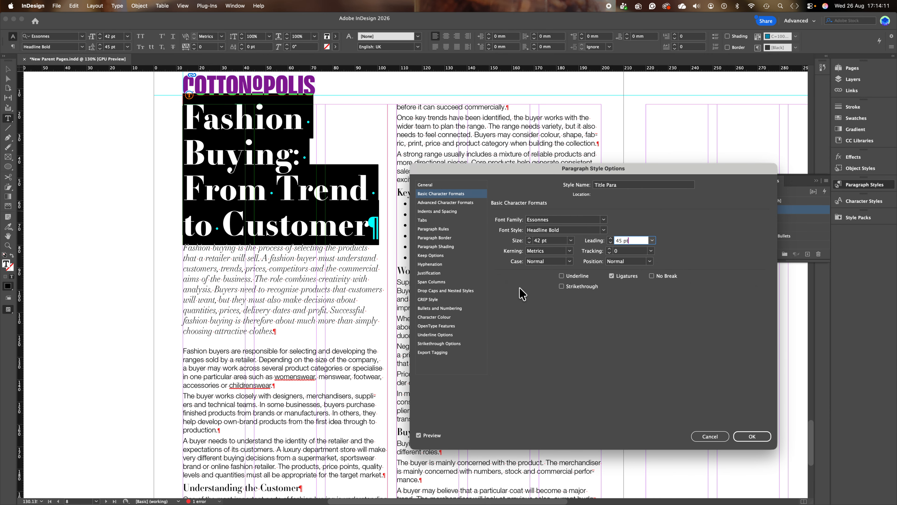
Step: Try the Title Para style in All Caps with its leading tightened to 39 pt
{"action": "left_click", "coordinate": [548, 262]}
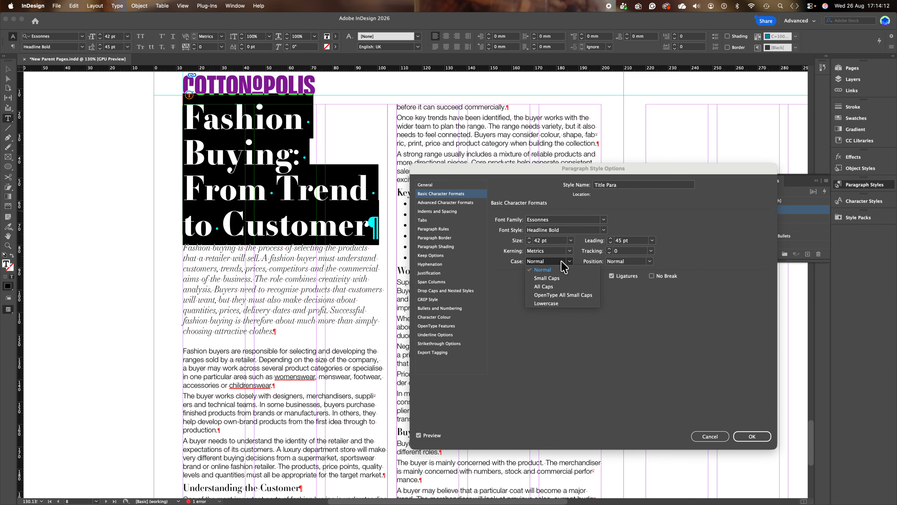
{"action": "left_click", "coordinate": [555, 289]}
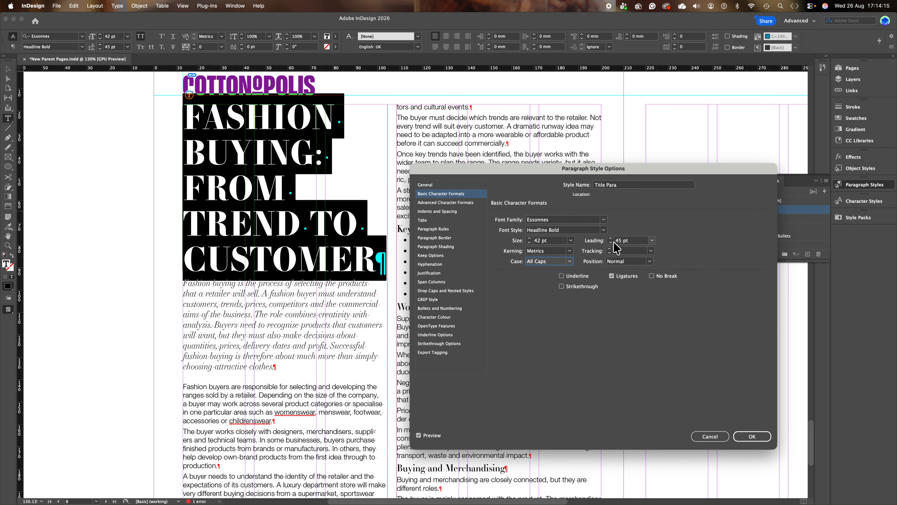
{"action": "left_click", "coordinate": [610, 243]}
{"action": "left_click", "coordinate": [611, 243]}
{"action": "left_click", "coordinate": [610, 242]}
{"action": "left_click", "coordinate": [610, 243]}
{"action": "left_click", "coordinate": [610, 242]}
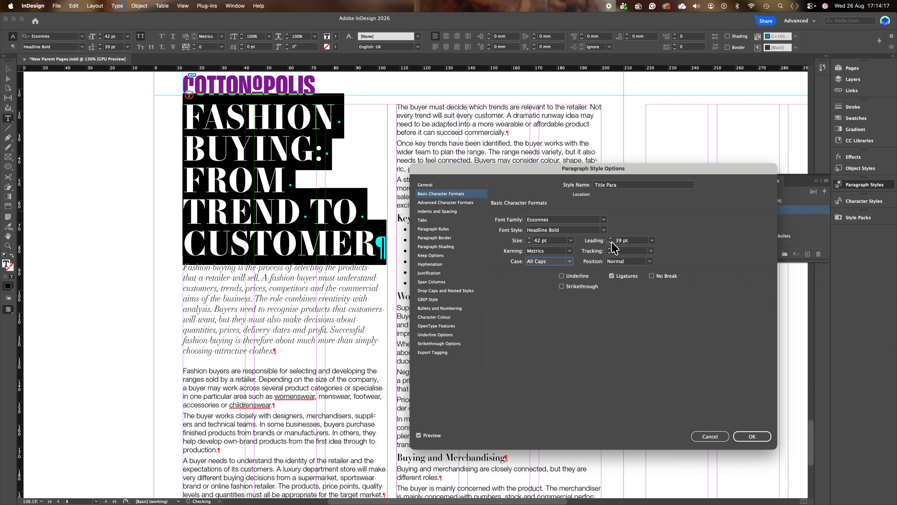
{"action": "left_click", "coordinate": [610, 243]}
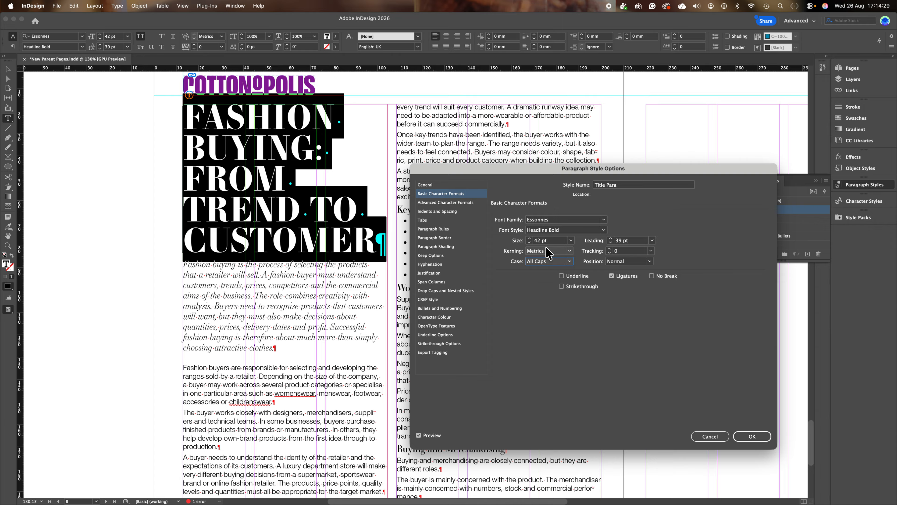
Step: Return the Title Para style's case to Normal and set its leading to 46 pt
{"action": "left_click", "coordinate": [567, 262]}
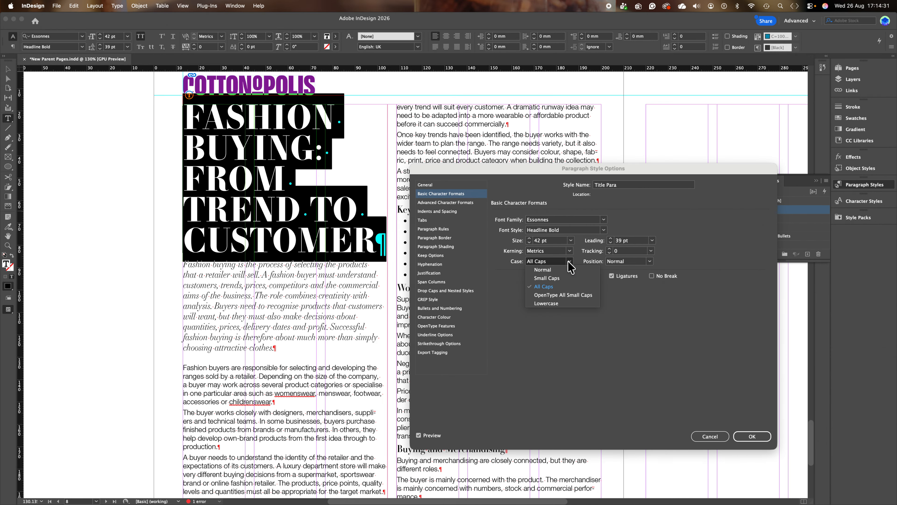
{"action": "left_click", "coordinate": [559, 270]}
{"action": "left_click", "coordinate": [610, 238]}
{"action": "left_click", "coordinate": [610, 238]}
{"action": "left_click", "coordinate": [610, 238]}
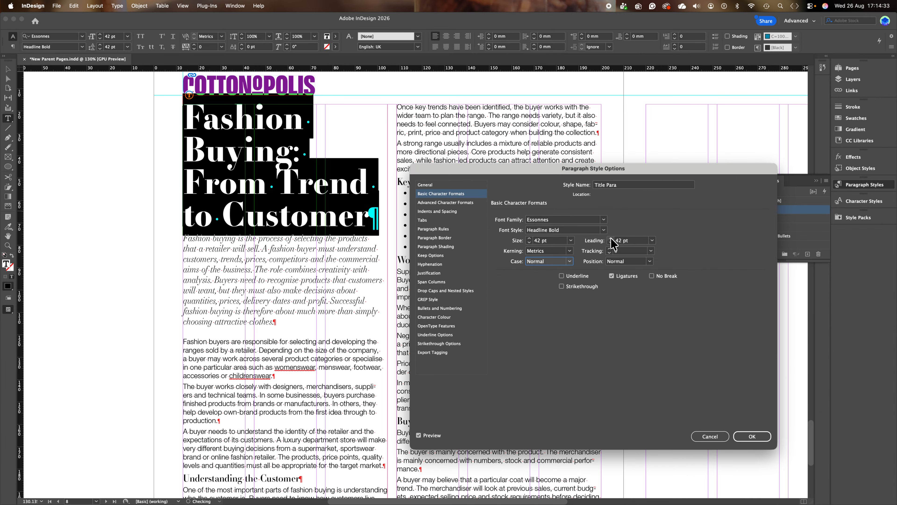
{"action": "left_click", "coordinate": [610, 238]}
{"action": "left_click", "coordinate": [610, 238]}
{"action": "left_click", "coordinate": [610, 238]}
{"action": "left_click", "coordinate": [611, 238]}
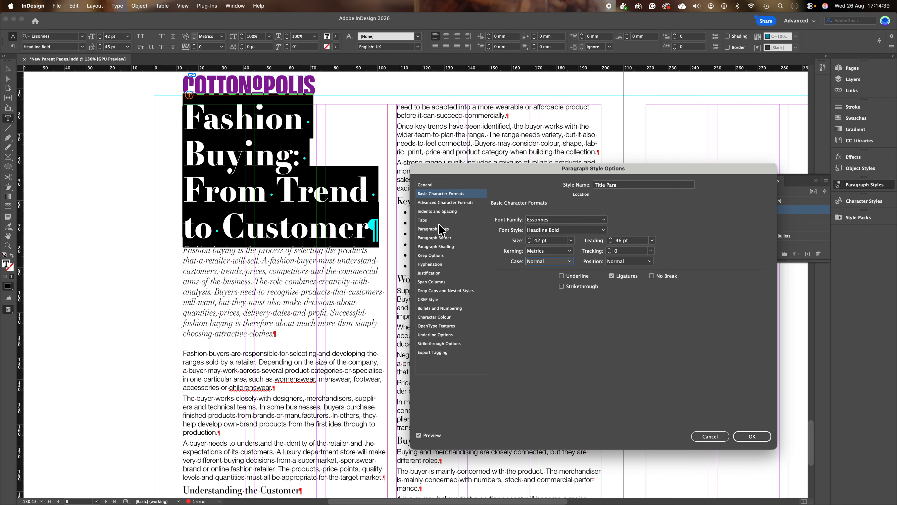
Step: Give the Title Para style a space after of 3 mm and apply the style changes
{"action": "left_click", "coordinate": [448, 213]}
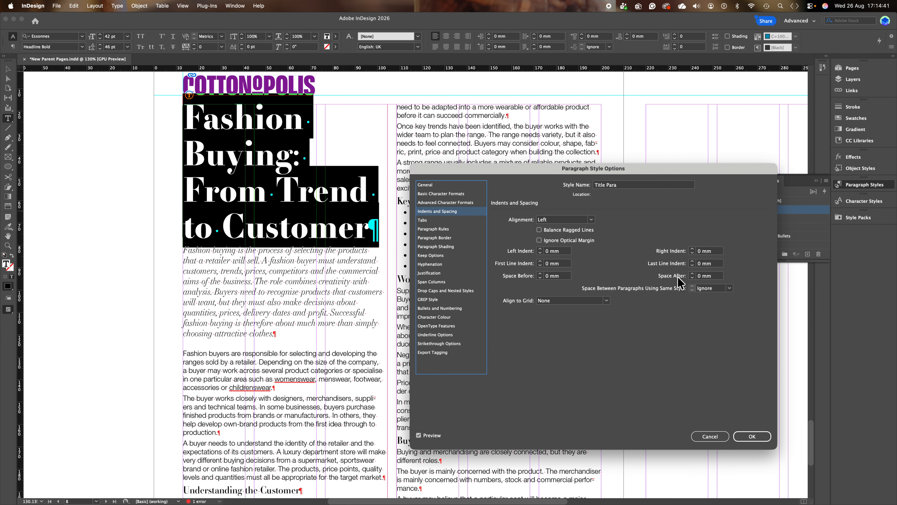
{"action": "left_click", "coordinate": [692, 273]}
{"action": "left_click", "coordinate": [692, 273]}
{"action": "left_click", "coordinate": [693, 274]}
{"action": "left_click", "coordinate": [692, 273]}
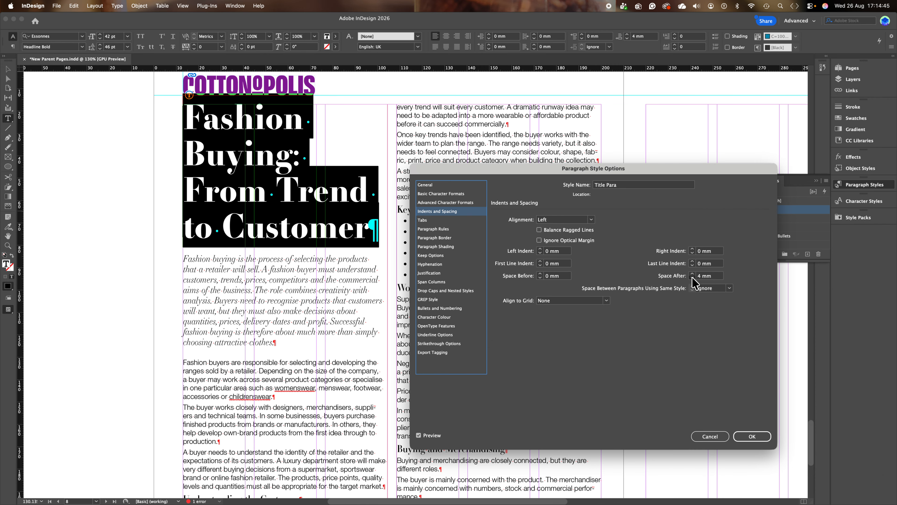
{"action": "left_click", "coordinate": [693, 277]}
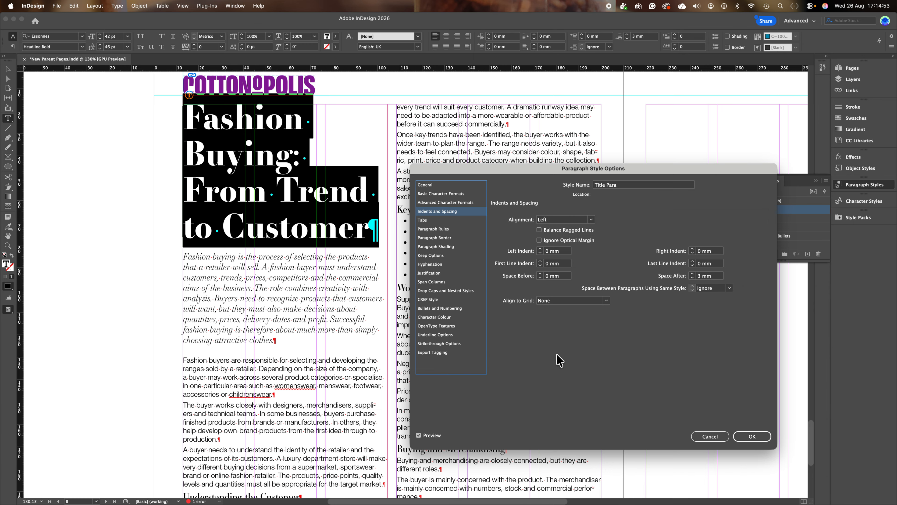
{"action": "left_click", "coordinate": [751, 437]}
Step: Thread the overset article text from page 8 into a new frame filling page 9's margins, and divide that frame into two columns
{"action": "left_click", "coordinate": [256, 287]}
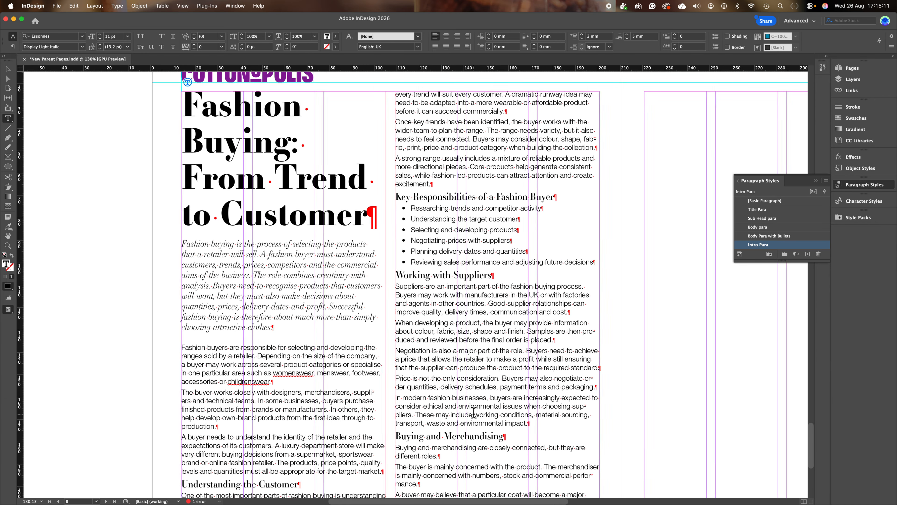
{"action": "scroll", "coordinate": [474, 411], "scroll_direction": "down", "scroll_amount": 10}
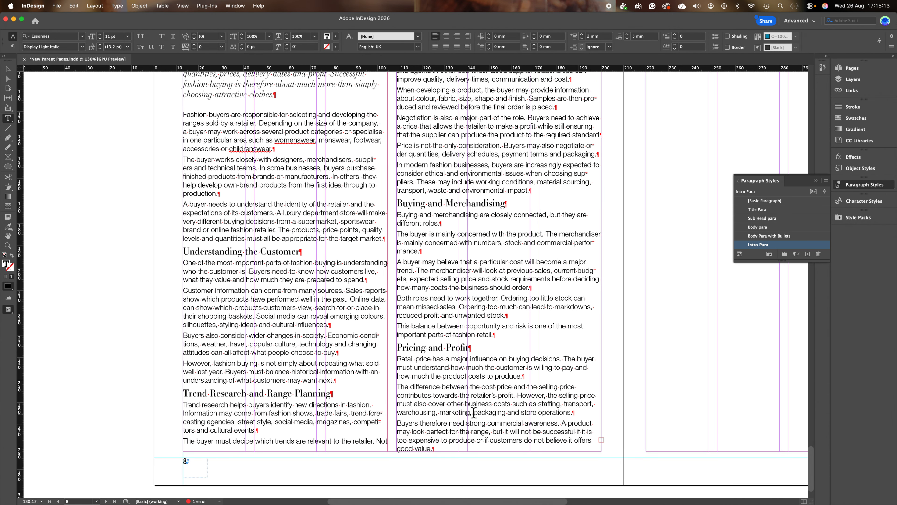
{"action": "scroll", "coordinate": [473, 412], "scroll_direction": "down", "scroll_amount": 5}
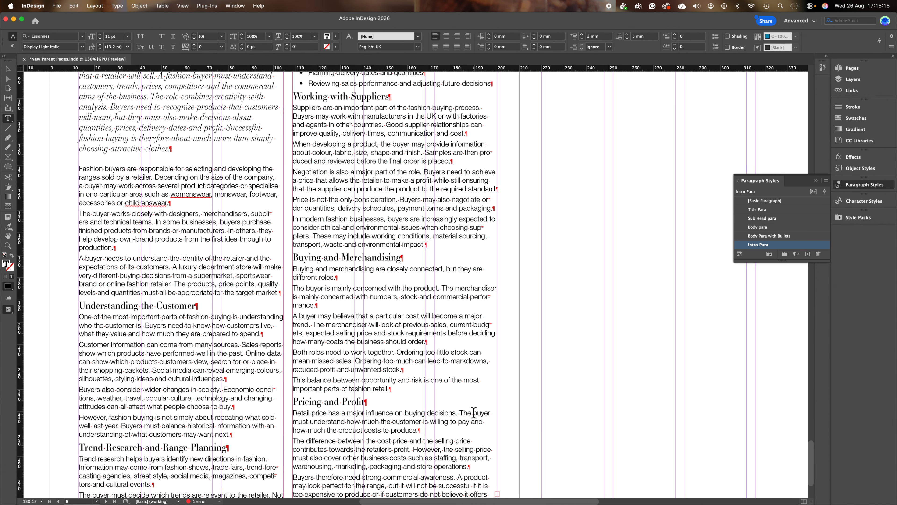
{"action": "scroll", "coordinate": [473, 413], "scroll_direction": "right", "scroll_amount": 1}
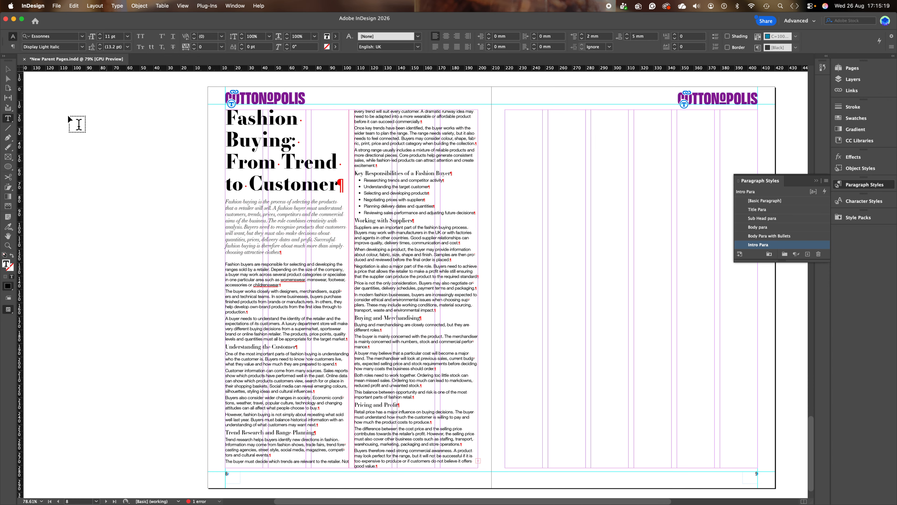
{"action": "left_click", "coordinate": [8, 69]}
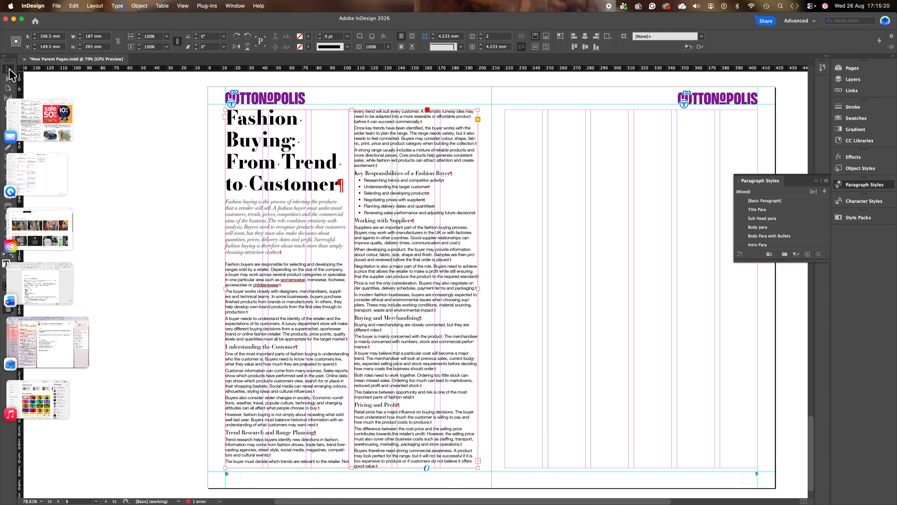
{"action": "left_click", "coordinate": [477, 459]}
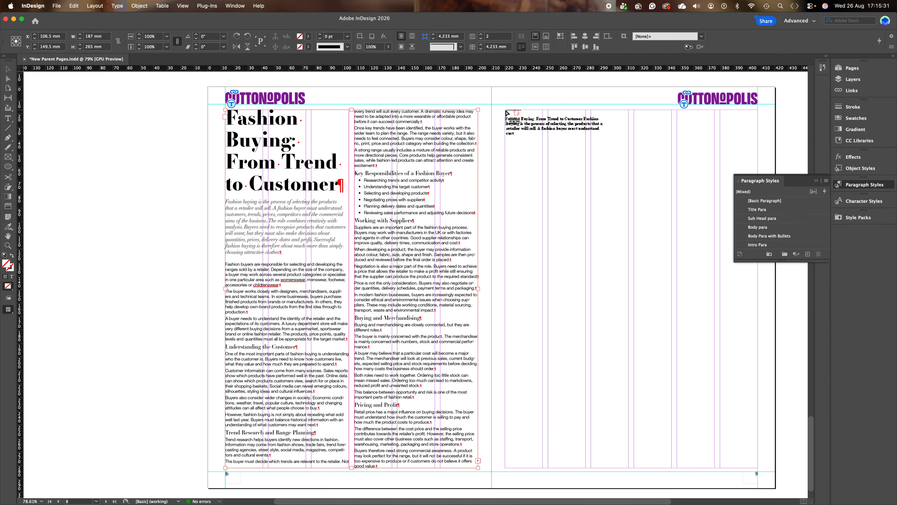
{"action": "left_click_drag", "start_coordinate": [507, 113], "coordinate": [757, 468]}
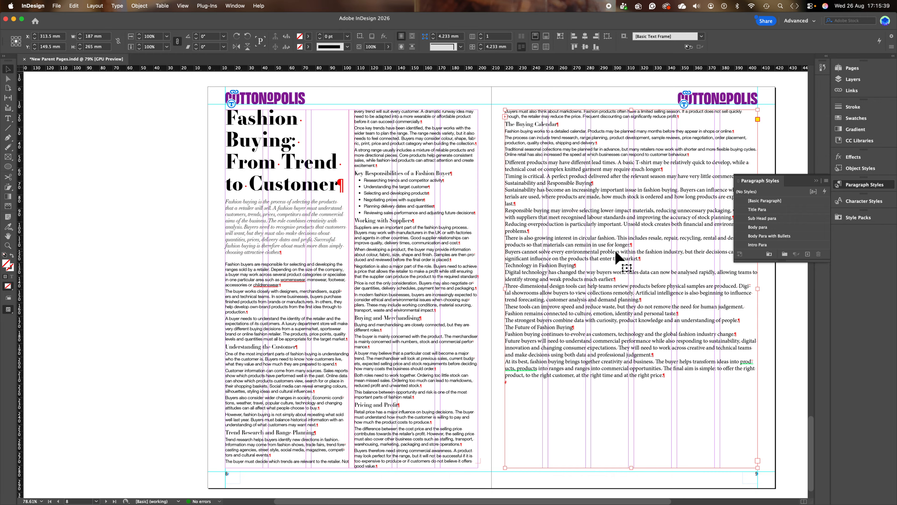
{"action": "left_click", "coordinate": [481, 34]}
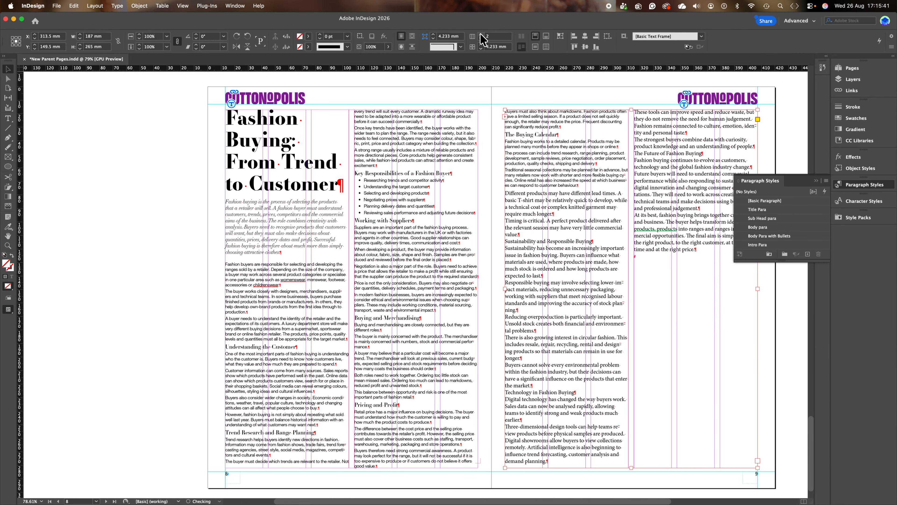
Step: Apply the Body para style to the unformatted page 9 text, from the "Different products may have different lead times" paragraph onwards
{"action": "scroll", "coordinate": [568, 179], "scroll_direction": "up", "scroll_amount": 5}
{"action": "key", "text": "t"}
{"action": "left_click_drag", "start_coordinate": [306, 144], "coordinate": [584, 251]}
{"action": "left_click", "coordinate": [766, 227]}
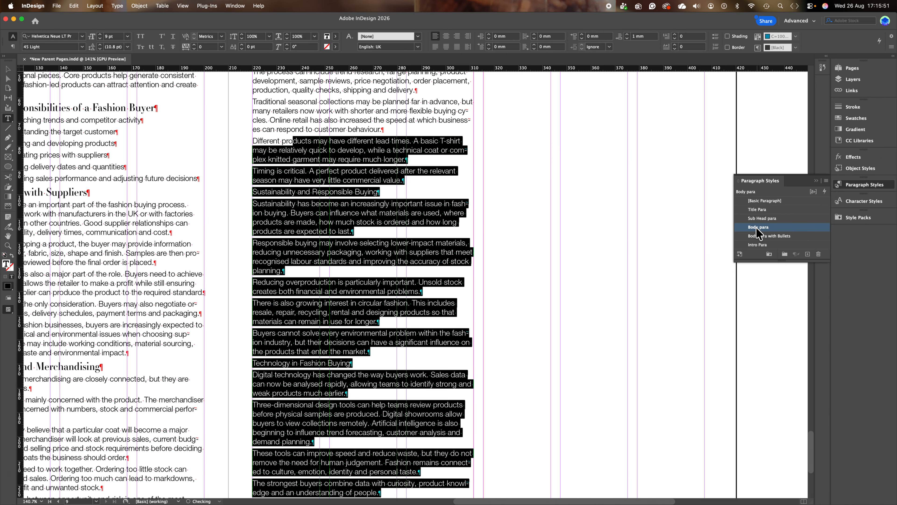
Step: Apply the Sub Head para style to the Sustainability and Responsible Buying, Technology in Fashion Buying, and The Future of Fashion Buying headings
{"action": "left_click", "coordinate": [355, 190]}
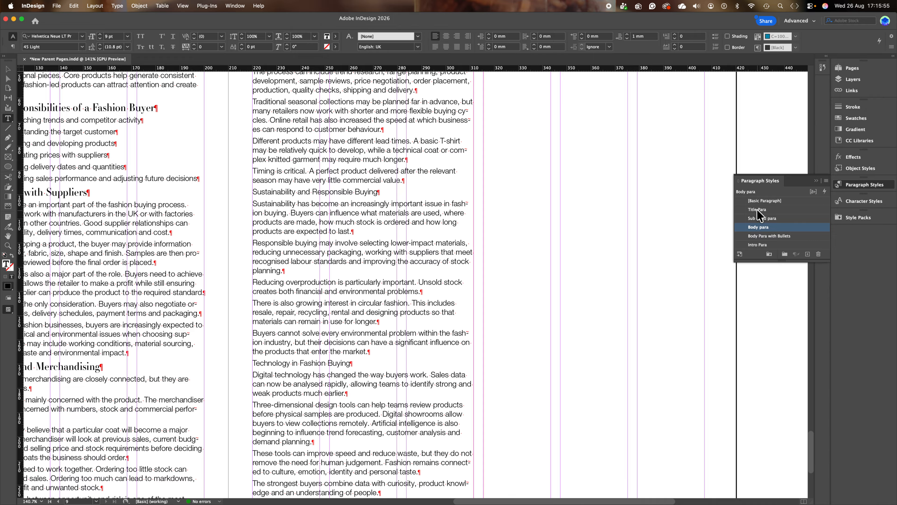
{"action": "left_click", "coordinate": [763, 218]}
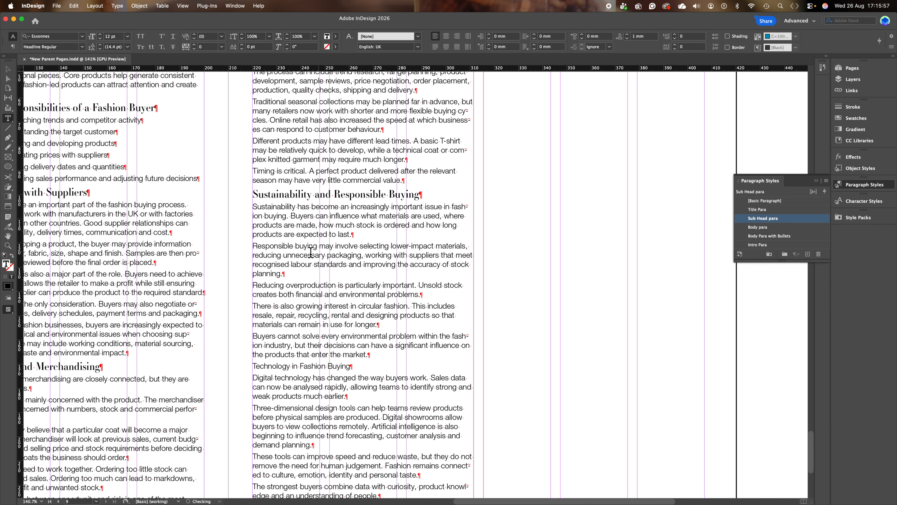
{"action": "left_click", "coordinate": [295, 367]}
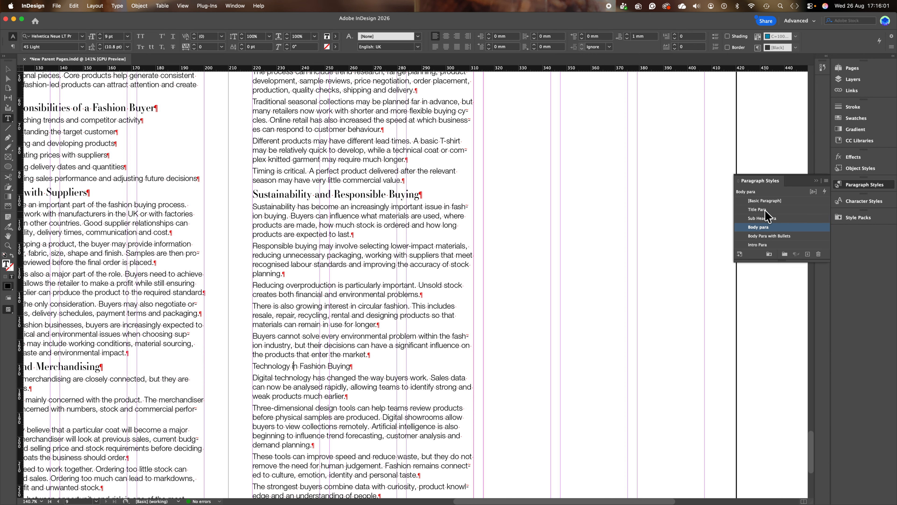
{"action": "left_click", "coordinate": [763, 219]}
{"action": "scroll", "coordinate": [392, 396], "scroll_direction": "down", "scroll_amount": 10}
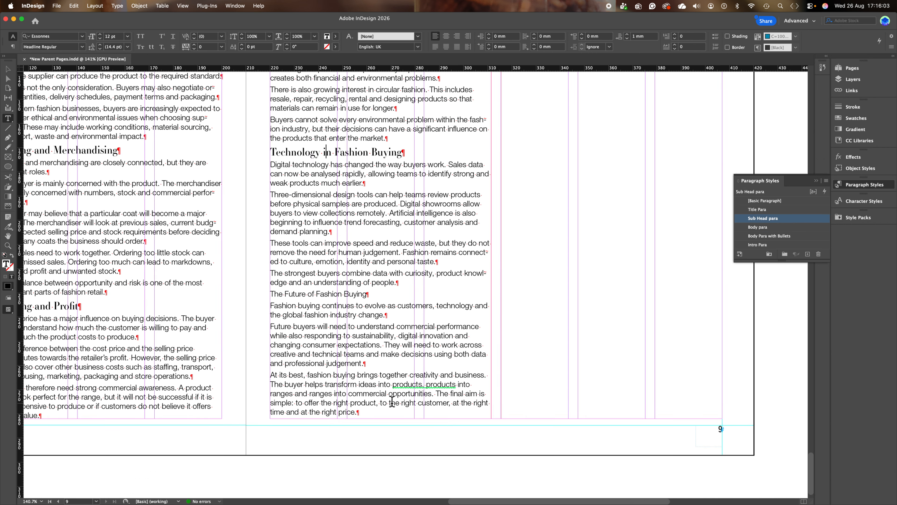
{"action": "left_click", "coordinate": [354, 294]}
{"action": "left_click", "coordinate": [763, 219]}
Step: Edit the Title Para style so its paragraph layout is Span Columns across all columns
{"action": "scroll", "coordinate": [418, 357], "scroll_direction": "down", "scroll_amount": 8}
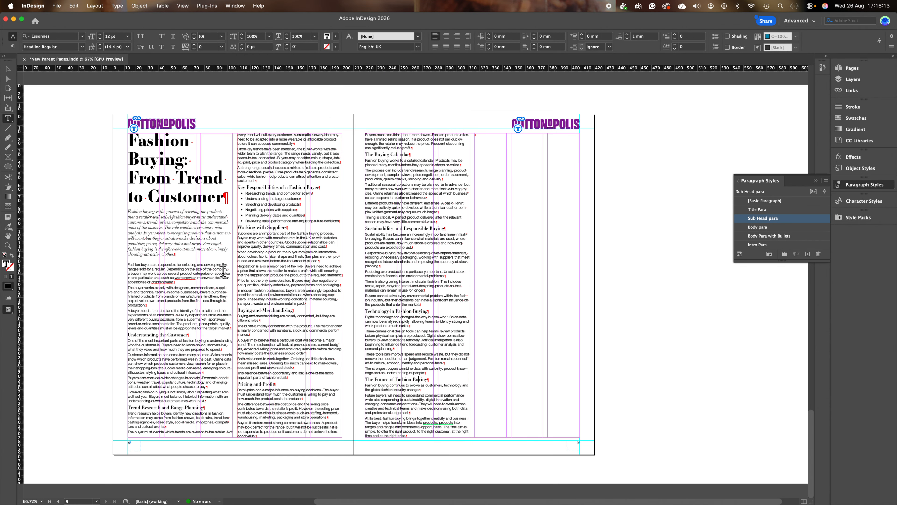
{"action": "scroll", "coordinate": [154, 189], "scroll_direction": "up", "scroll_amount": 5}
{"action": "scroll", "coordinate": [167, 210], "scroll_direction": "up", "scroll_amount": 4}
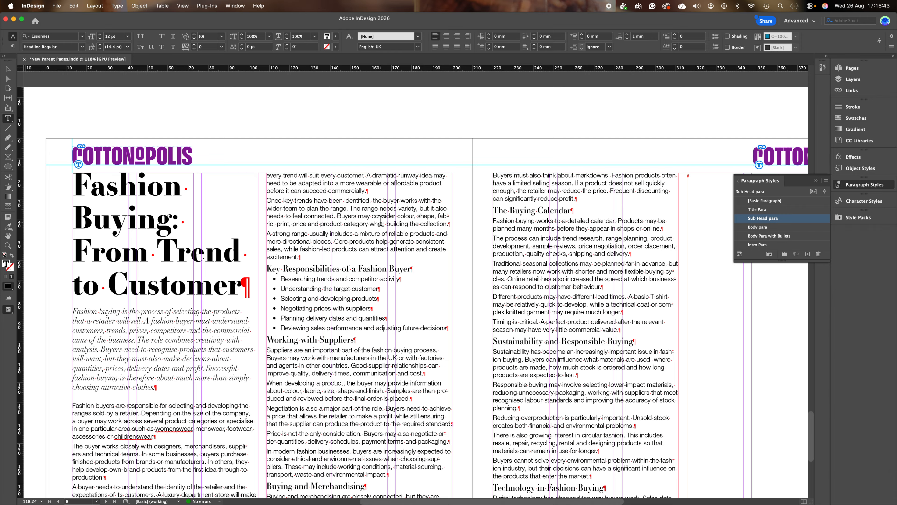
{"action": "left_click", "coordinate": [124, 181]}
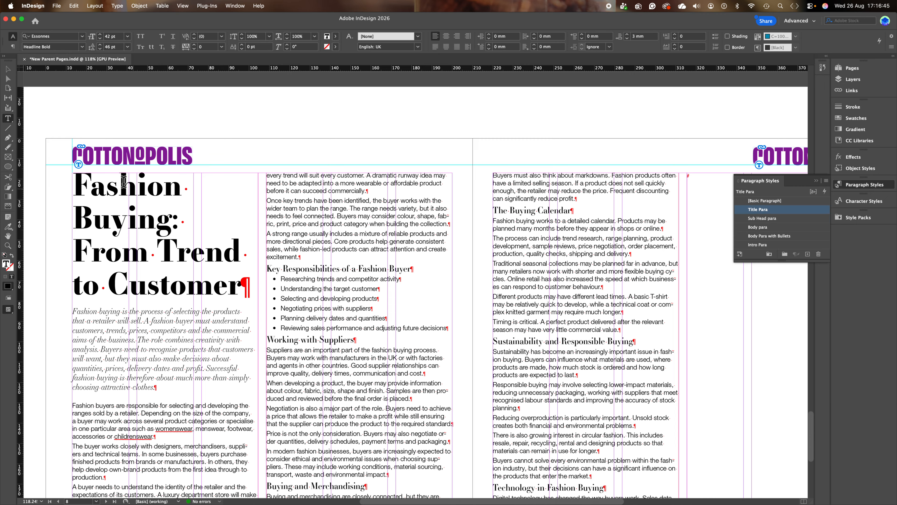
{"action": "double_click", "coordinate": [805, 209]}
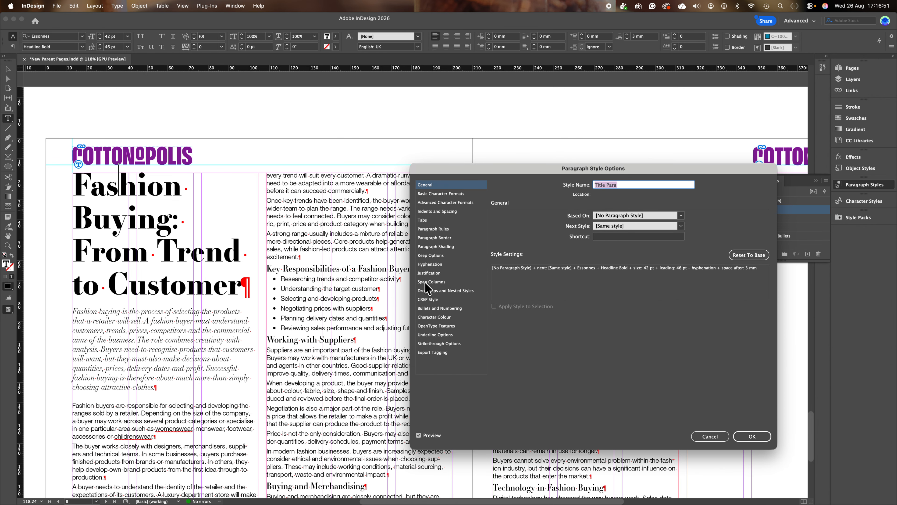
{"action": "left_click", "coordinate": [438, 282]}
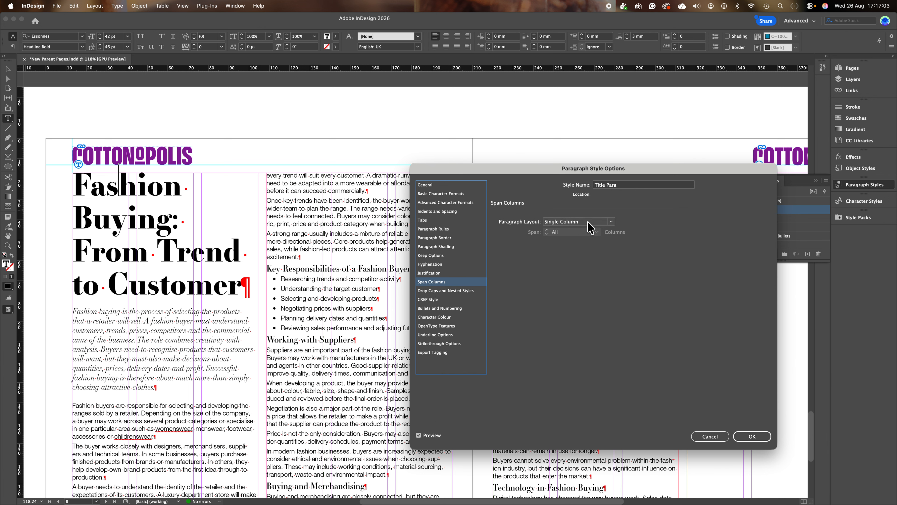
{"action": "left_click", "coordinate": [611, 222]}
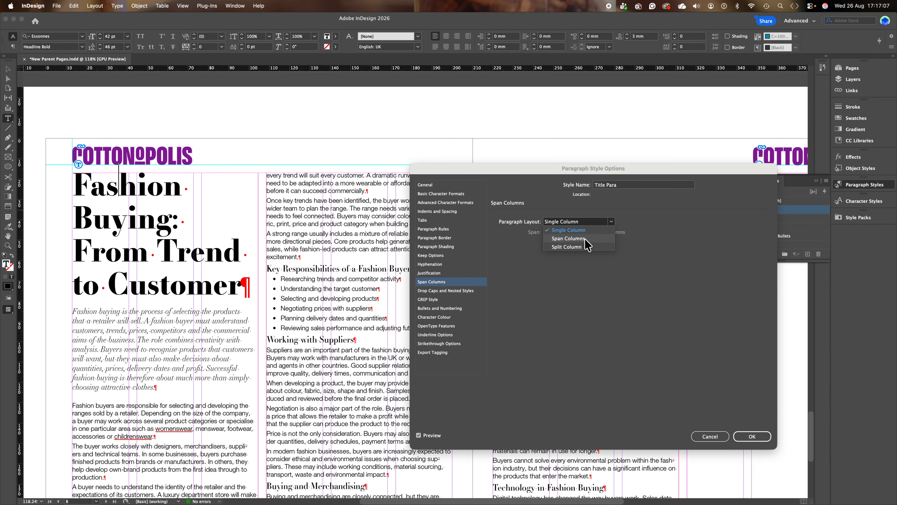
{"action": "left_click", "coordinate": [568, 239]}
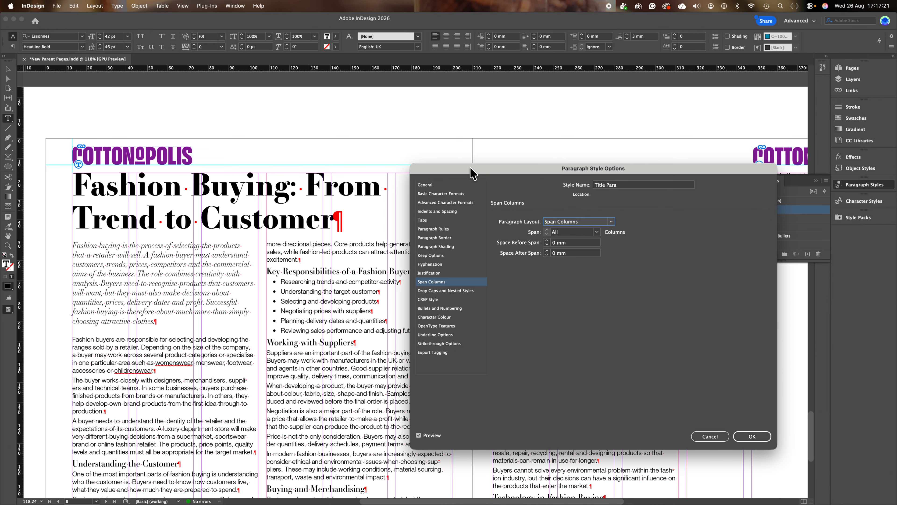
Step: Set the Title Para style's font size to 46 pt and its leading to 50 pt
{"action": "left_click_drag", "start_coordinate": [472, 173], "coordinate": [459, 256]}
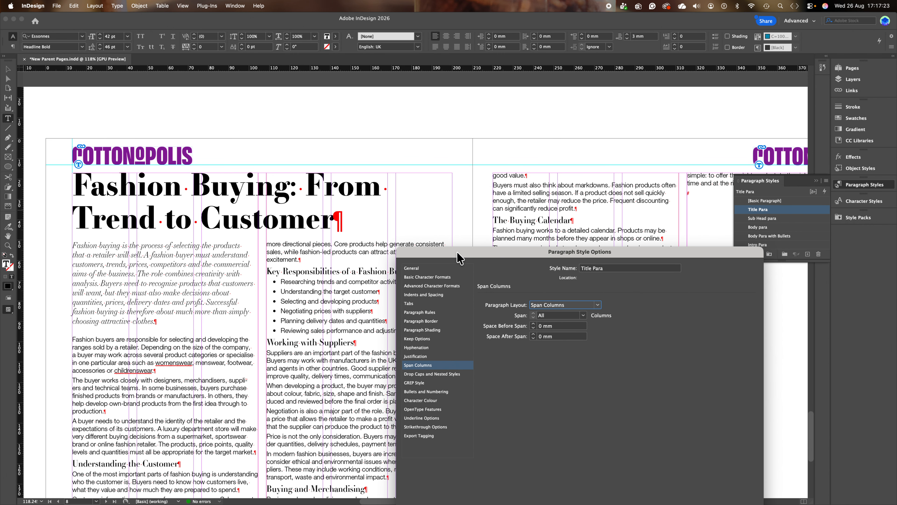
{"action": "left_click", "coordinate": [440, 278]}
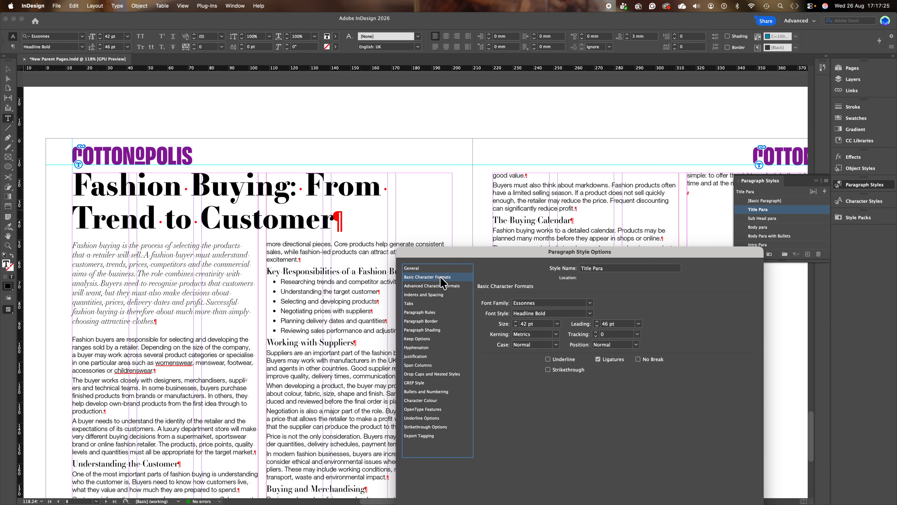
{"action": "left_click", "coordinate": [516, 321]}
{"action": "left_click", "coordinate": [515, 321]}
{"action": "left_click", "coordinate": [515, 321]}
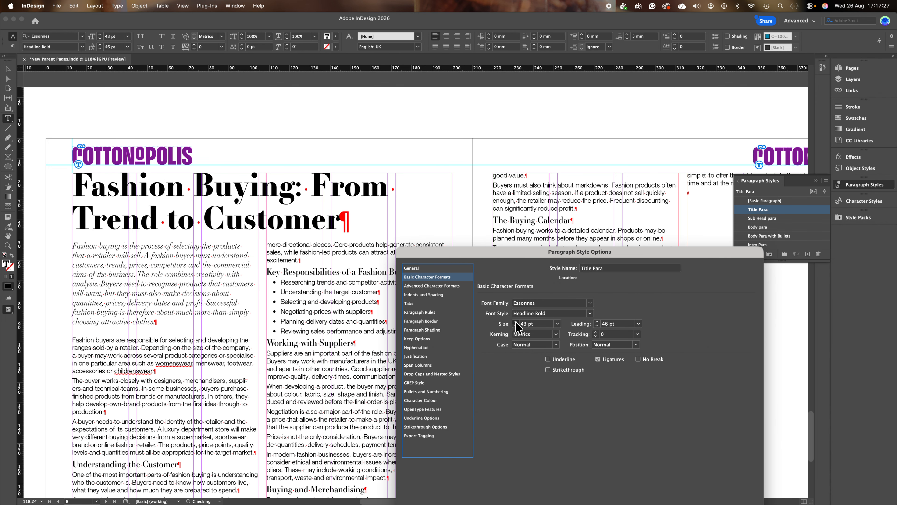
{"action": "left_click", "coordinate": [515, 321]}
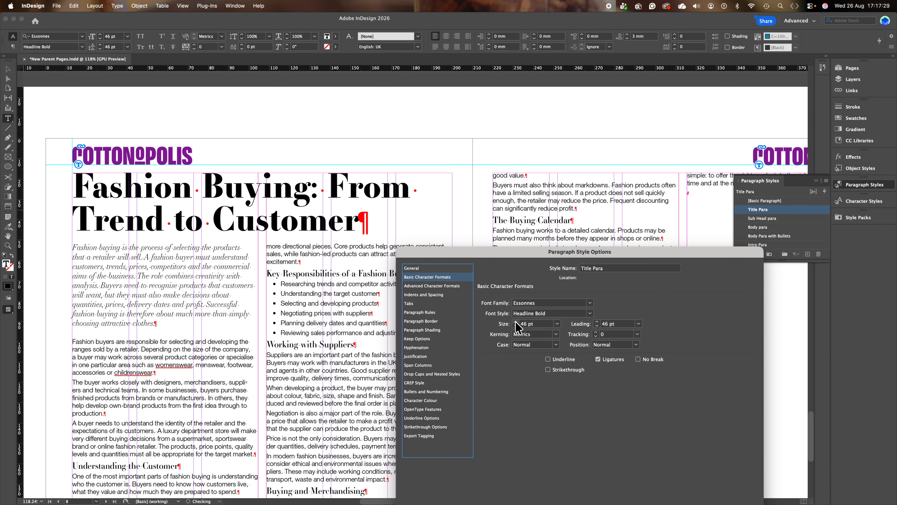
{"action": "left_click", "coordinate": [596, 321]}
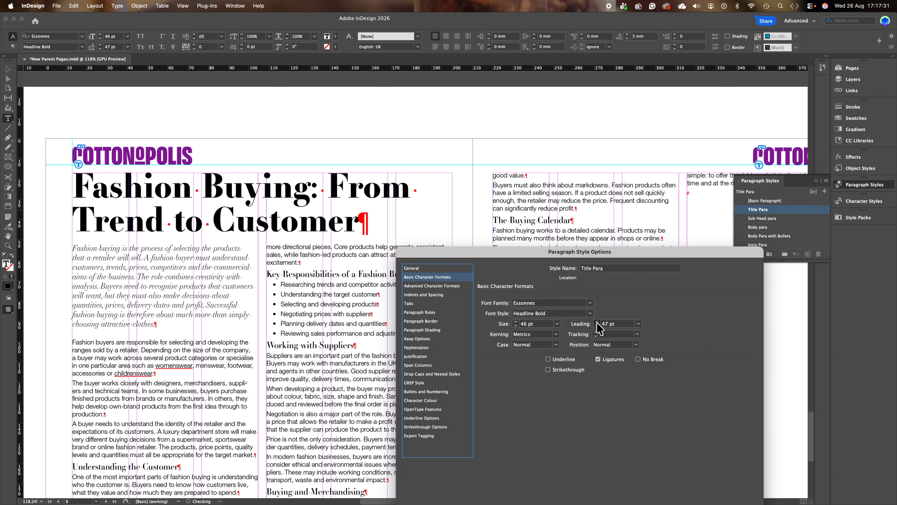
{"action": "left_click", "coordinate": [596, 322]}
{"action": "left_click", "coordinate": [597, 322]}
{"action": "left_click", "coordinate": [597, 321]}
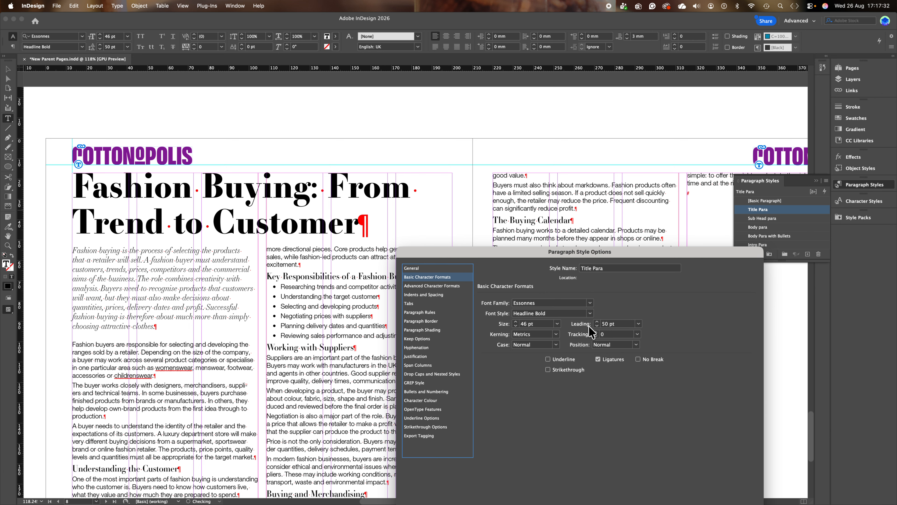
Step: Increase the Title Para style's font size to 50 pt and apply the style changes
{"action": "left_click", "coordinate": [515, 322]}
{"action": "left_click", "coordinate": [516, 322]}
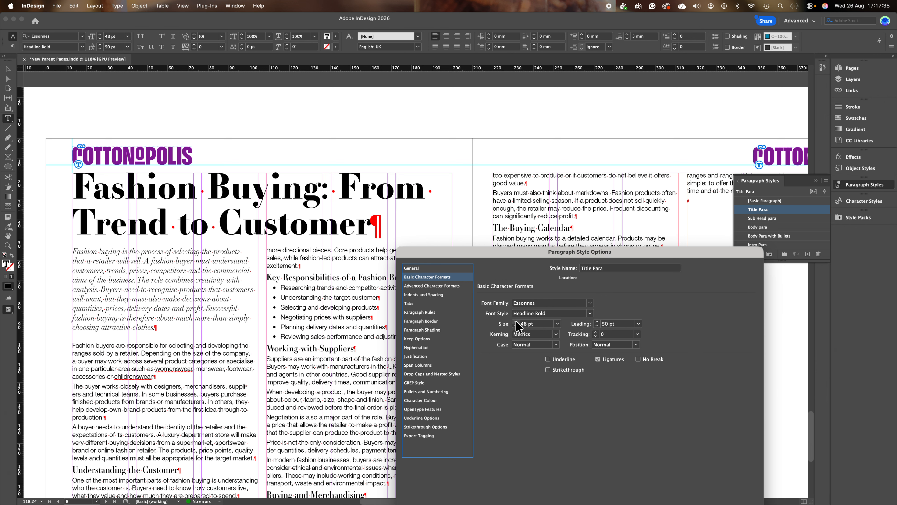
{"action": "left_click", "coordinate": [515, 322]}
{"action": "left_click", "coordinate": [516, 322]}
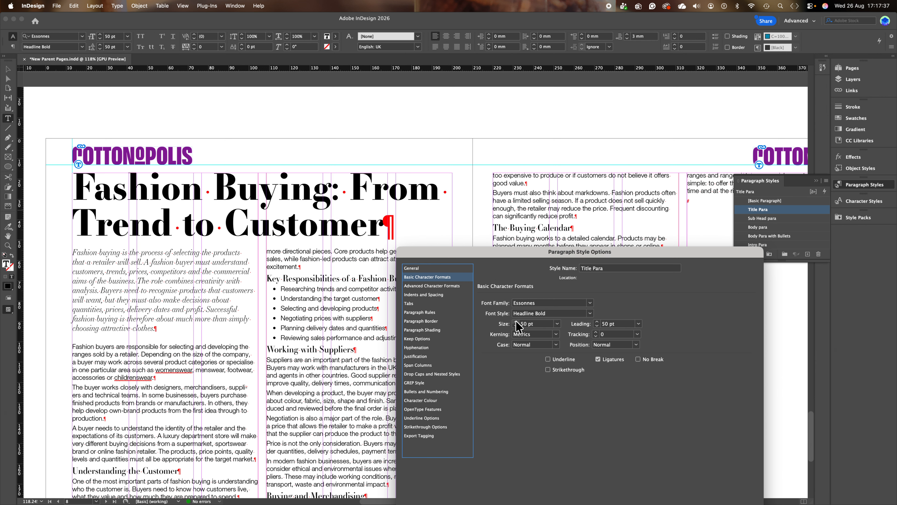
{"action": "left_click_drag", "start_coordinate": [682, 251], "coordinate": [749, 179]}
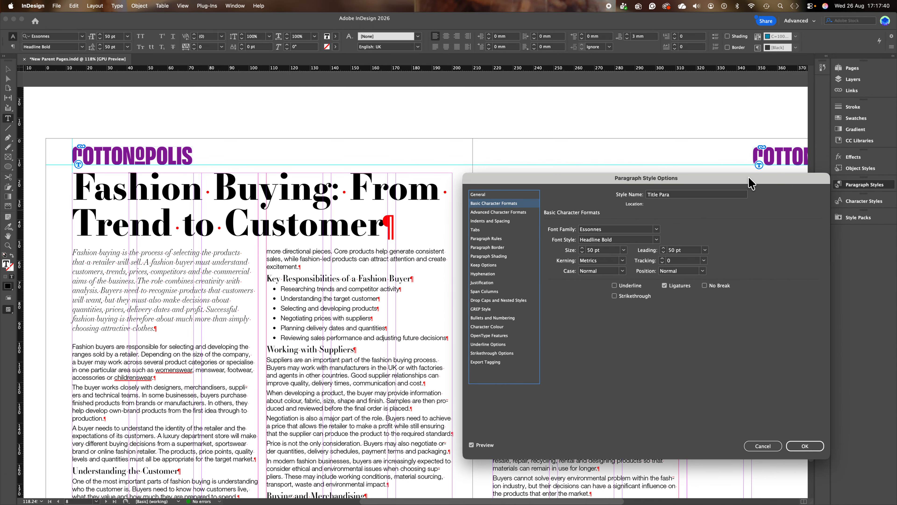
{"action": "left_click", "coordinate": [805, 446]}
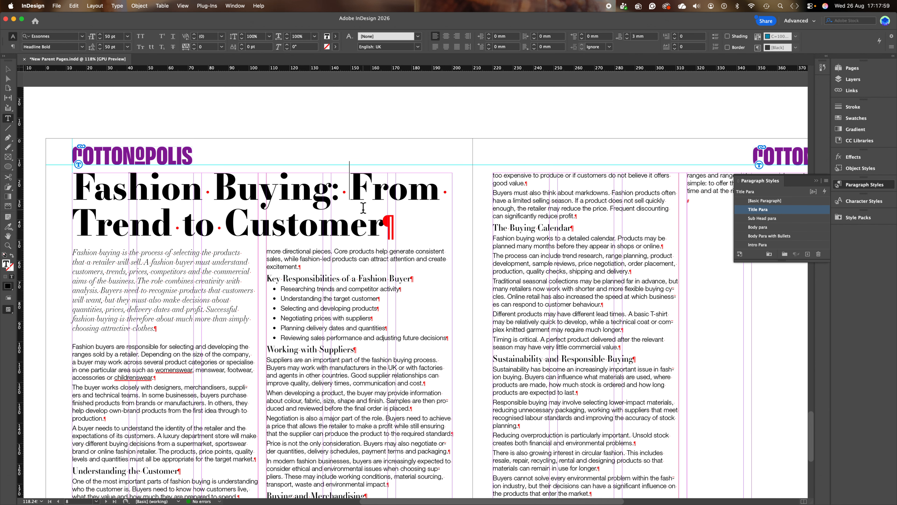
Step: Insert a forced line break before "From" in the article title and reduce the Title Para style's font size to 44 pt
{"action": "key", "text": "shift+Return"}
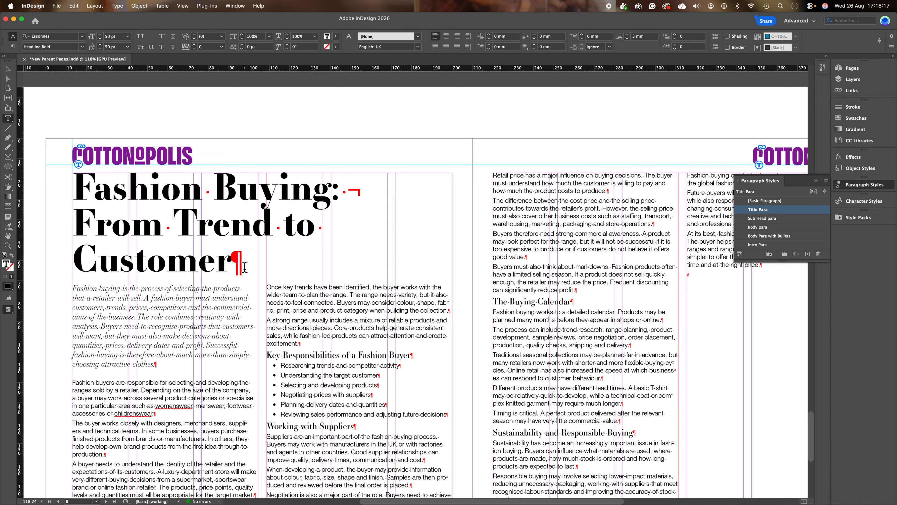
{"action": "double_click", "coordinate": [809, 210]}
{"action": "left_click", "coordinate": [507, 203]}
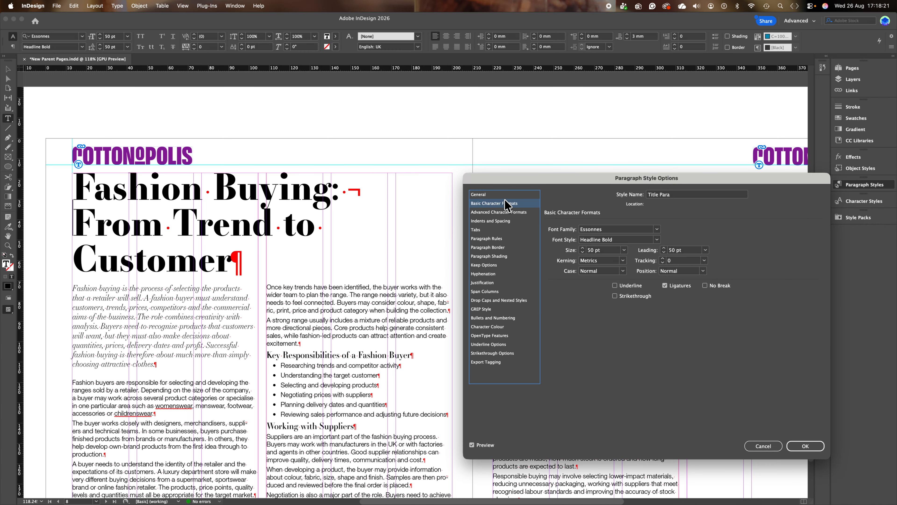
{"action": "left_click", "coordinate": [582, 251]}
{"action": "left_click", "coordinate": [583, 252]}
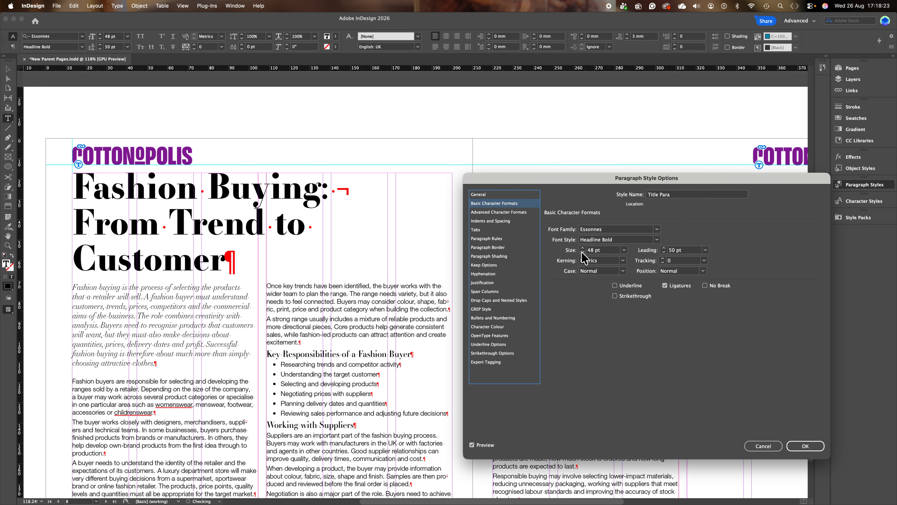
{"action": "left_click", "coordinate": [582, 252]}
{"action": "left_click", "coordinate": [582, 252]}
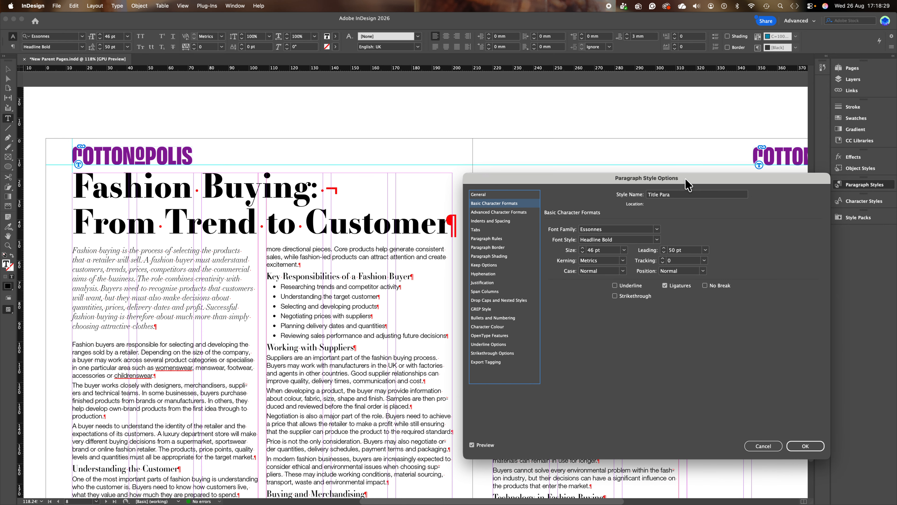
{"action": "left_click_drag", "start_coordinate": [687, 184], "coordinate": [712, 159]}
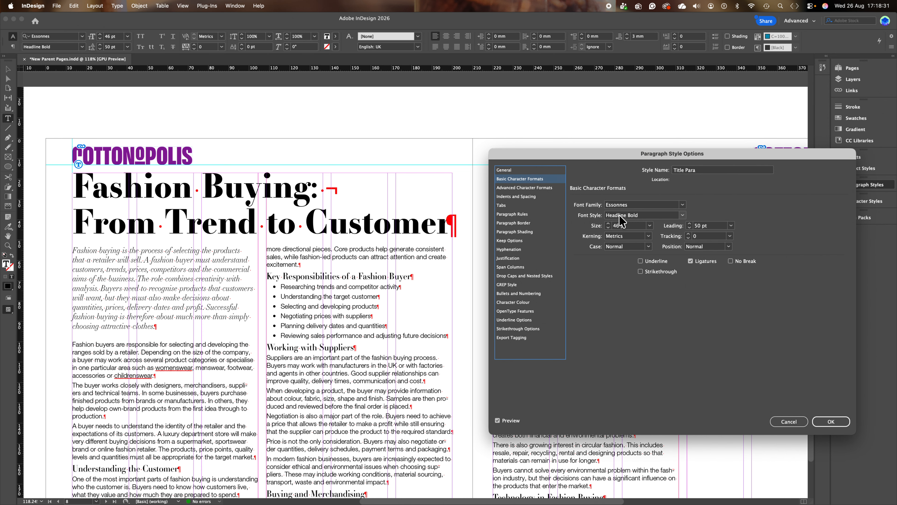
{"action": "left_click", "coordinate": [608, 228]}
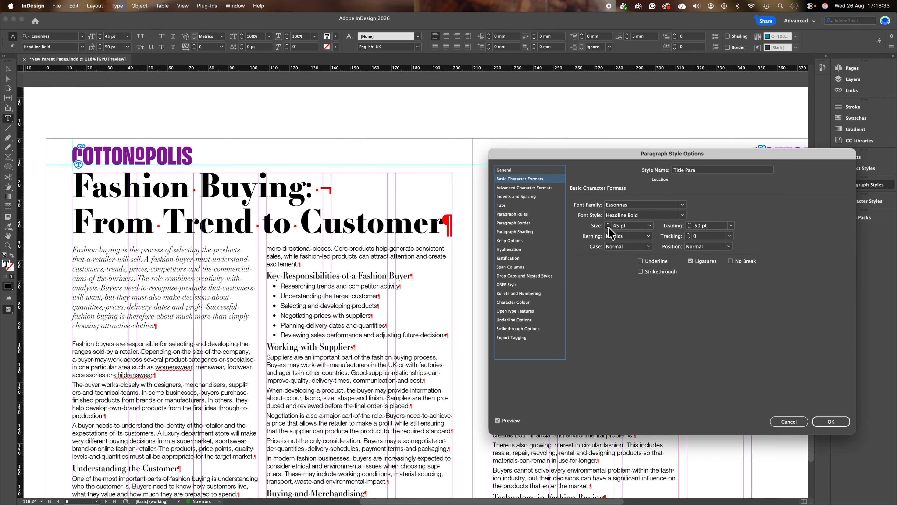
{"action": "left_click", "coordinate": [608, 228]}
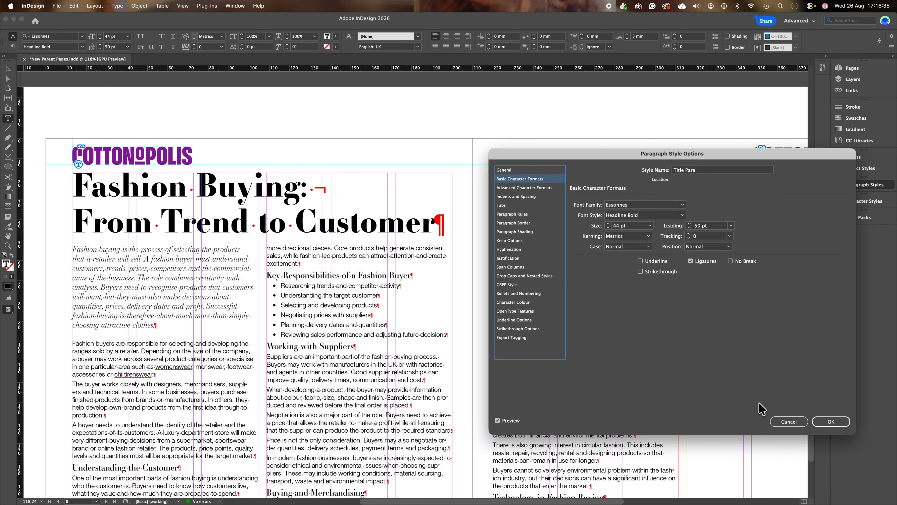
{"action": "left_click", "coordinate": [831, 422]}
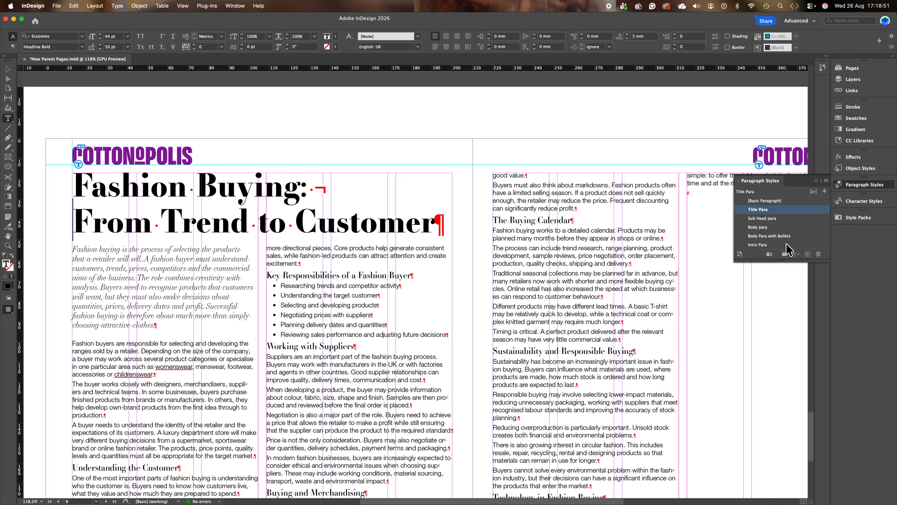
Step: With nothing selected, edit the Intro Para style so that its paragraph layout spans the columns
{"action": "left_click", "coordinate": [8, 69]}
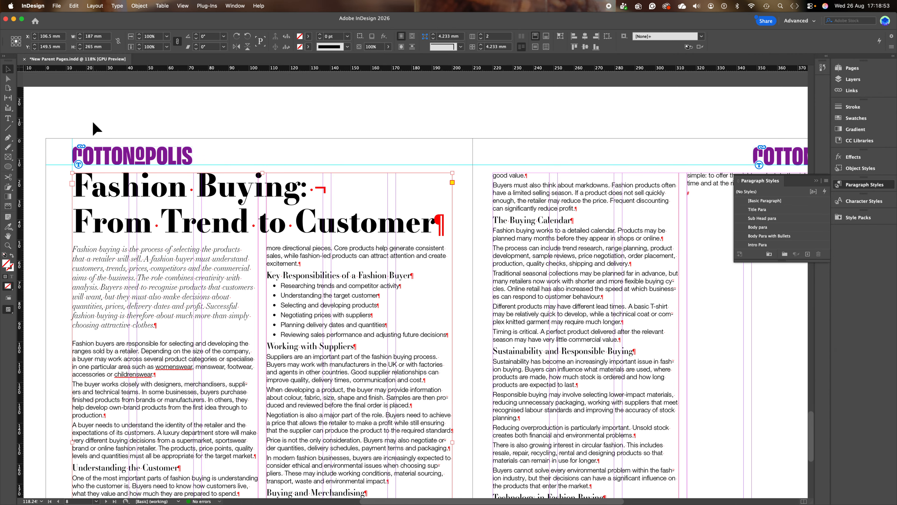
{"action": "left_click", "coordinate": [96, 129]}
{"action": "left_click", "coordinate": [788, 245]}
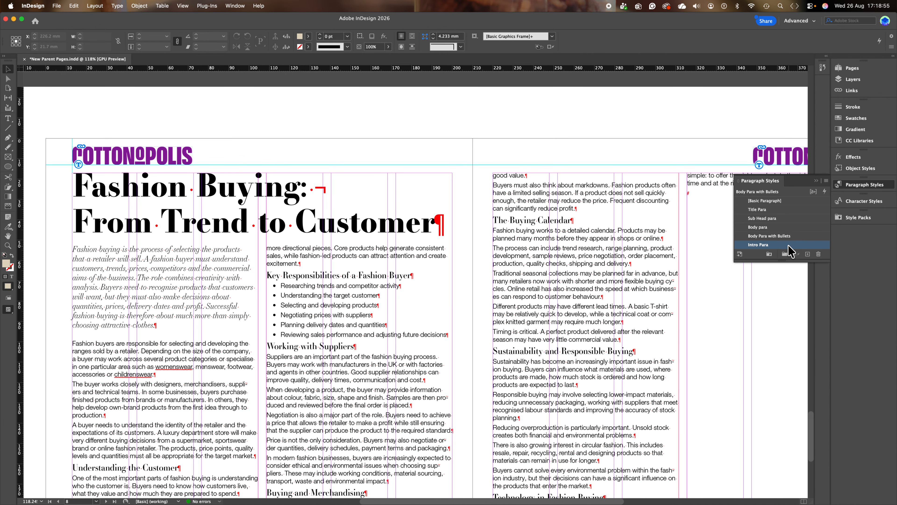
{"action": "double_click", "coordinate": [788, 245]}
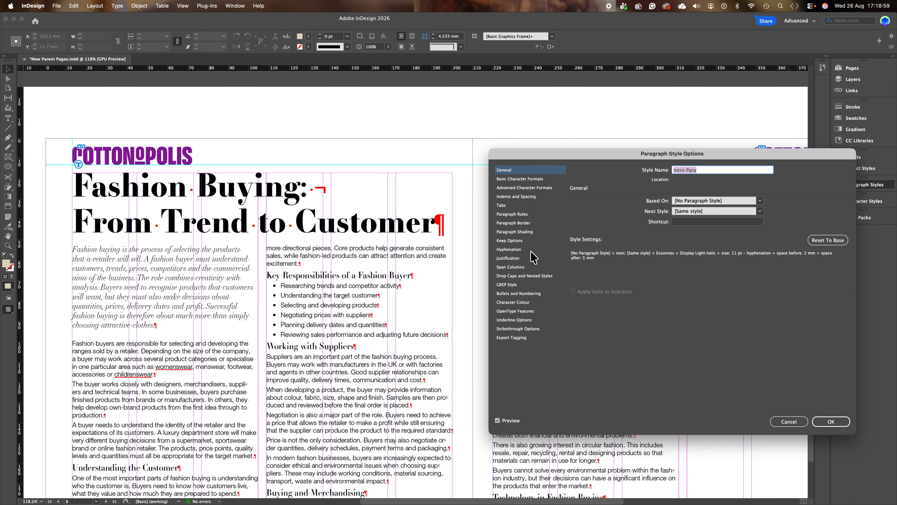
{"action": "left_click", "coordinate": [515, 268]}
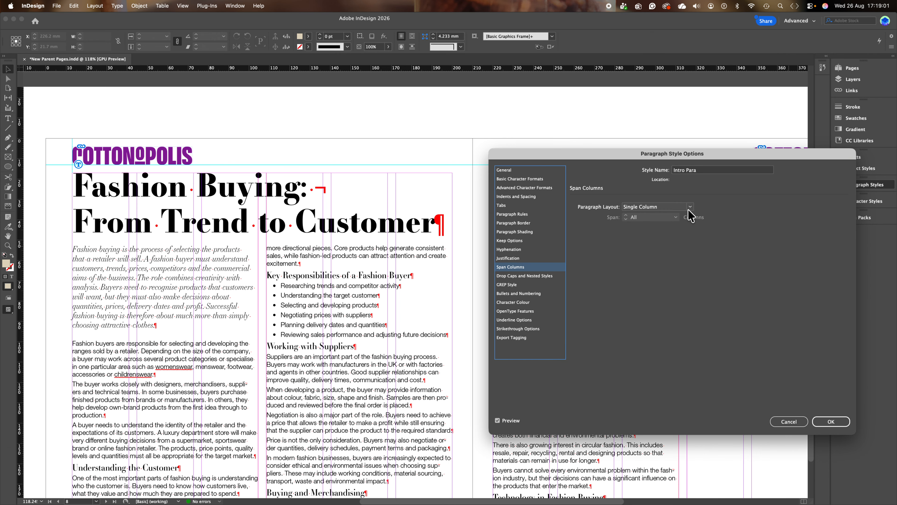
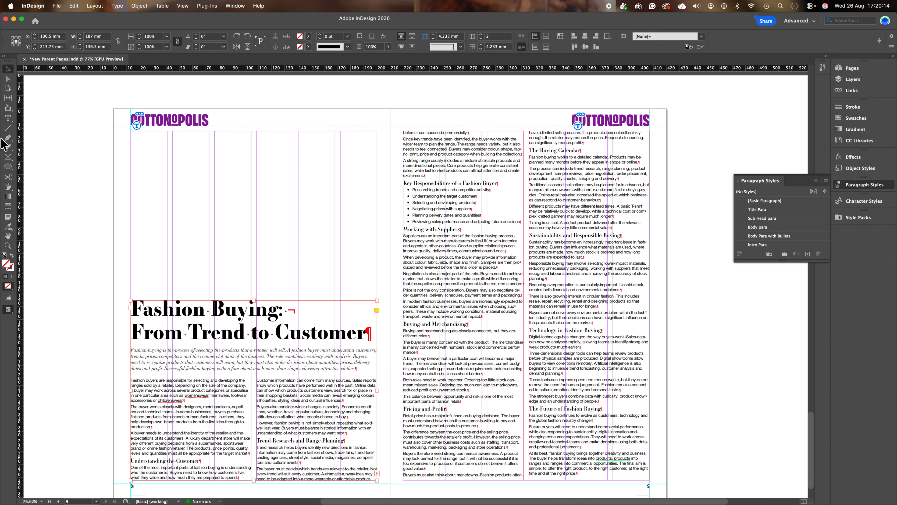
Step: Draw a rectangular picture frame about 187 × 124 mm above the title on page 8 and place AdobeStock_98efa5a5-7fd4-4b4d-ba79-20e74133777b.png from Downloads into it
{"action": "left_click", "coordinate": [8, 156]}
{"action": "left_click_drag", "start_coordinate": [131, 131], "coordinate": [378, 294]}
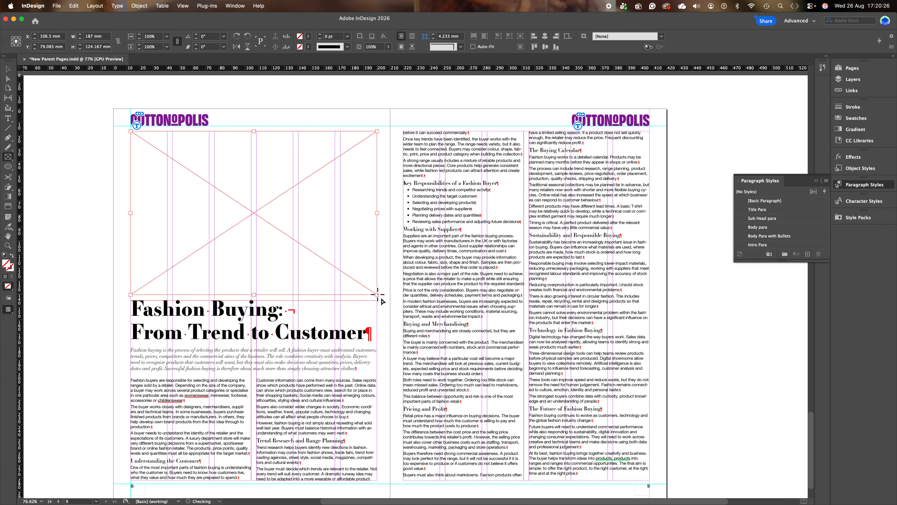
{"action": "left_click", "coordinate": [57, 5]}
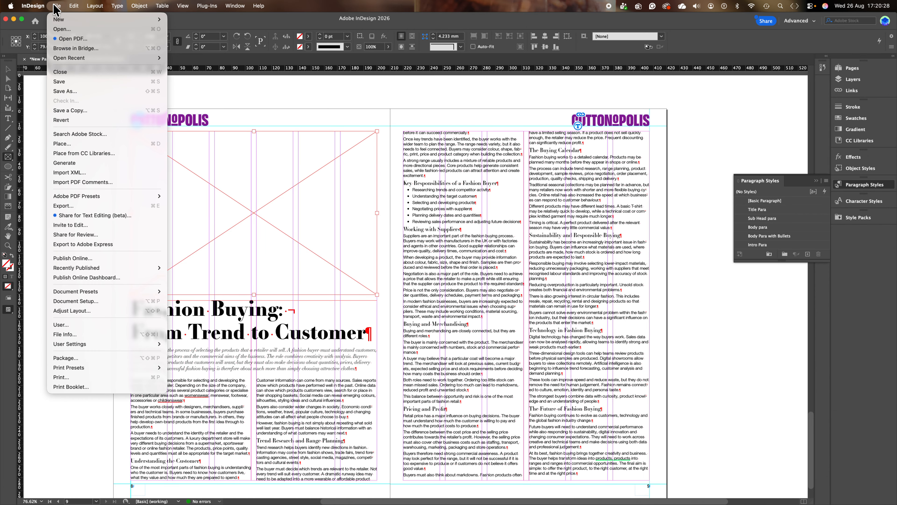
{"action": "left_click", "coordinate": [88, 143]}
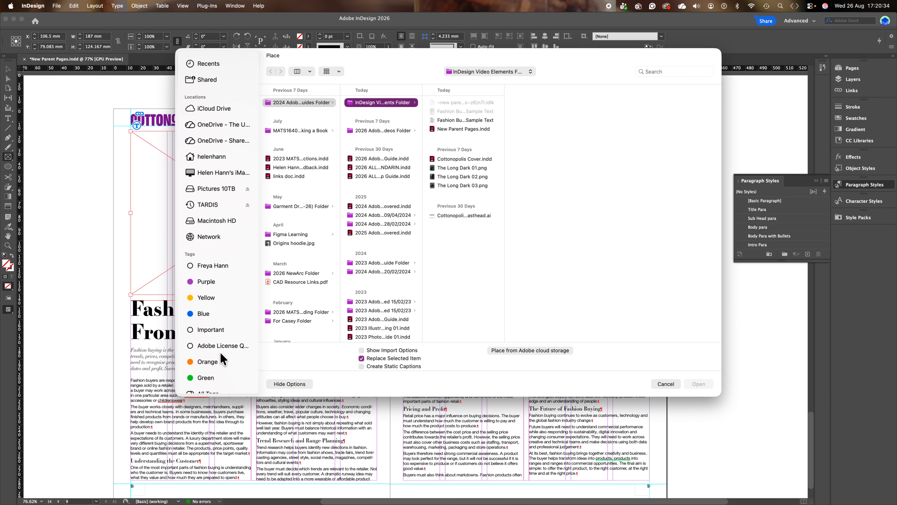
{"action": "scroll", "coordinate": [220, 350], "scroll_direction": "down", "scroll_amount": 5}
{"action": "scroll", "coordinate": [220, 348], "scroll_direction": "down", "scroll_amount": 3}
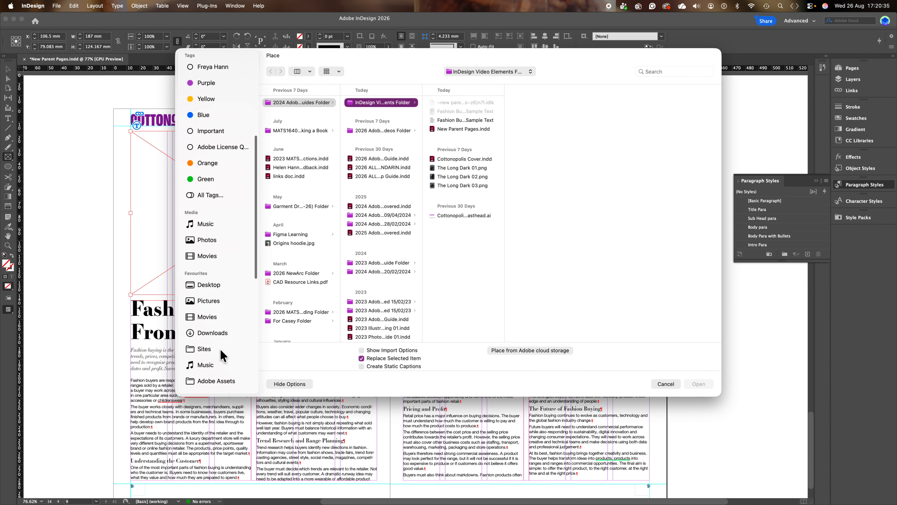
{"action": "left_click", "coordinate": [212, 335]}
{"action": "left_click", "coordinate": [296, 103]}
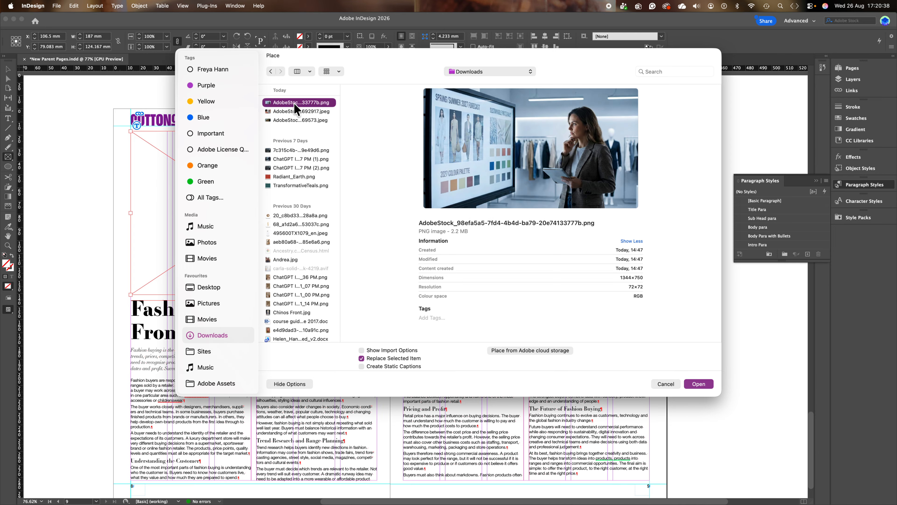
{"action": "left_click", "coordinate": [699, 383]}
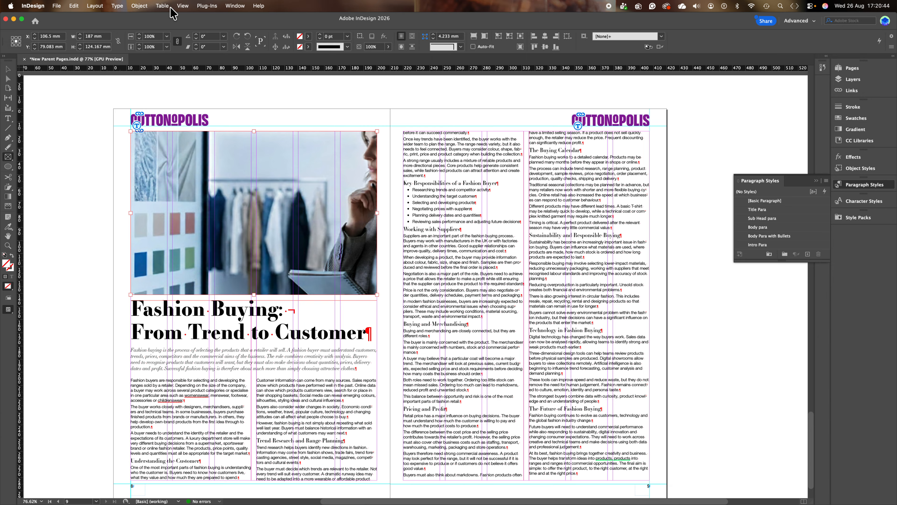
Step: Fit the placed photo with Fill Frame Proportionally and deselect the frame
{"action": "left_click", "coordinate": [138, 6]}
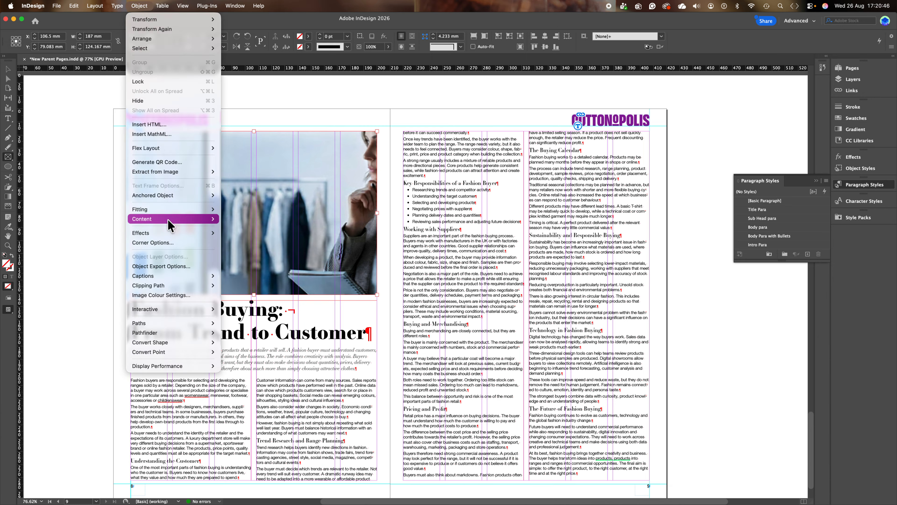
{"action": "mouse_move", "coordinate": [169, 209]}
{"action": "left_click", "coordinate": [247, 209]}
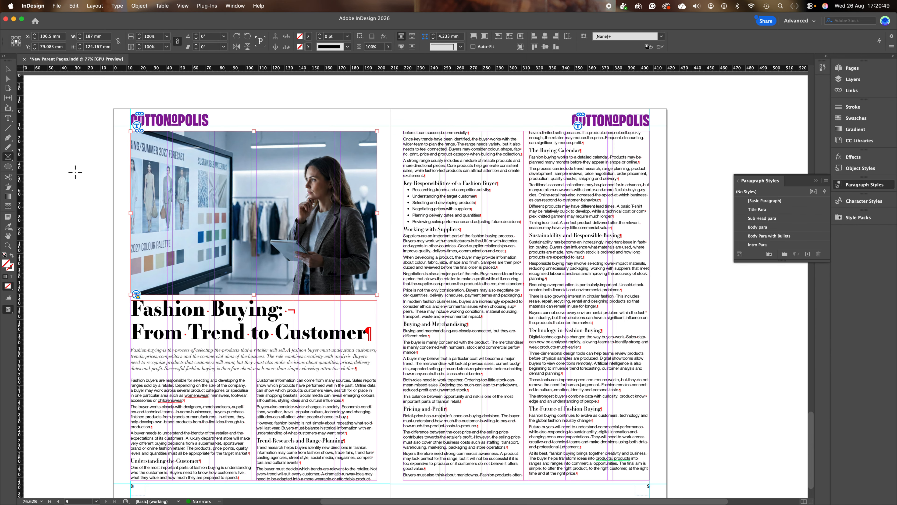
{"action": "left_click", "coordinate": [7, 69]}
{"action": "left_click", "coordinate": [80, 151]}
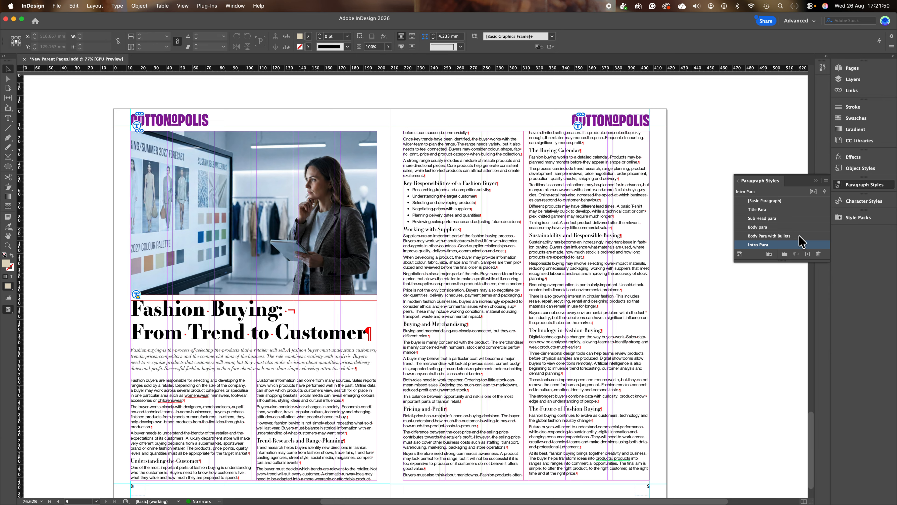
Step: Edit the Body para style to use the Acumin Pro Condensed font family in the Light font style
{"action": "double_click", "coordinate": [790, 227]}
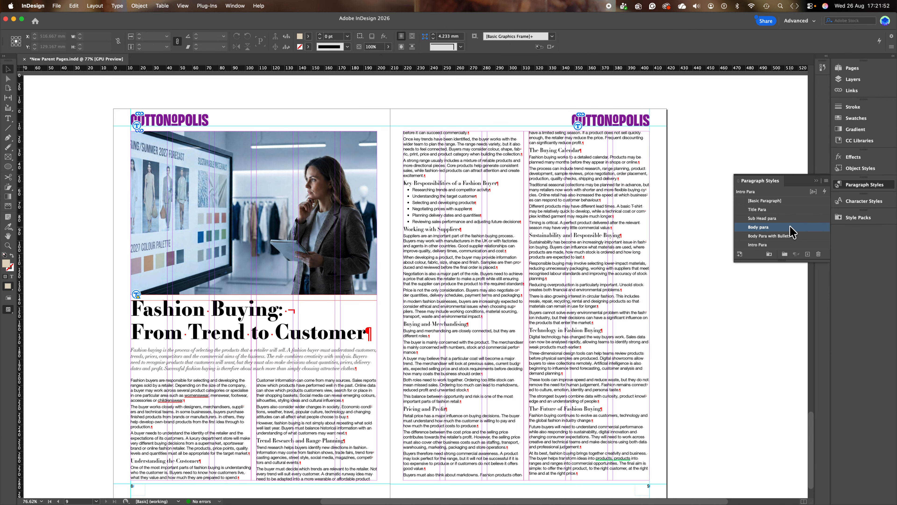
{"action": "left_click", "coordinate": [535, 178]}
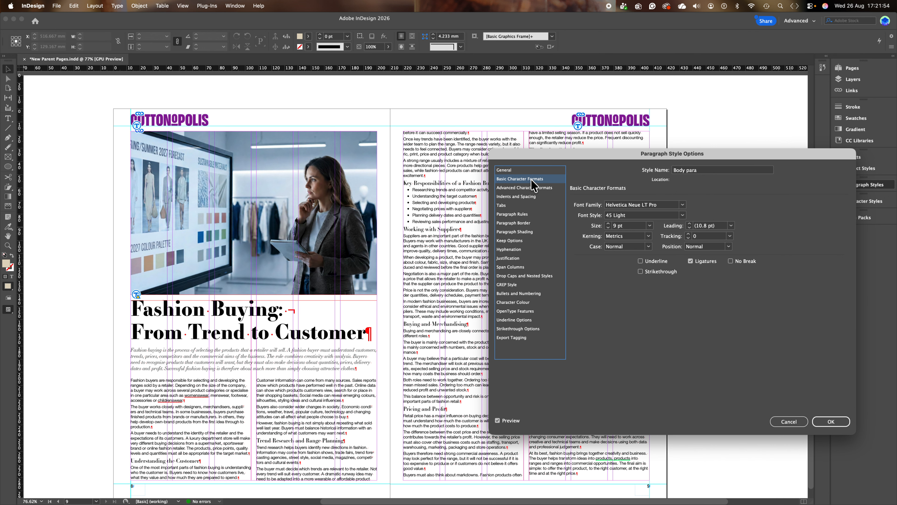
{"action": "left_click_drag", "start_coordinate": [663, 204], "coordinate": [594, 201]}
{"action": "type", "text": "A"}
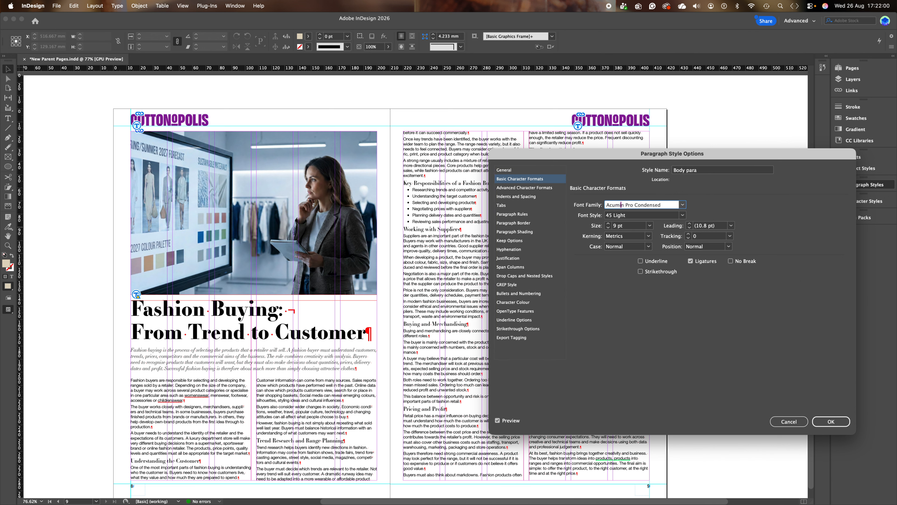
{"action": "type", "text": "cumin"}
{"action": "left_click", "coordinate": [683, 215]}
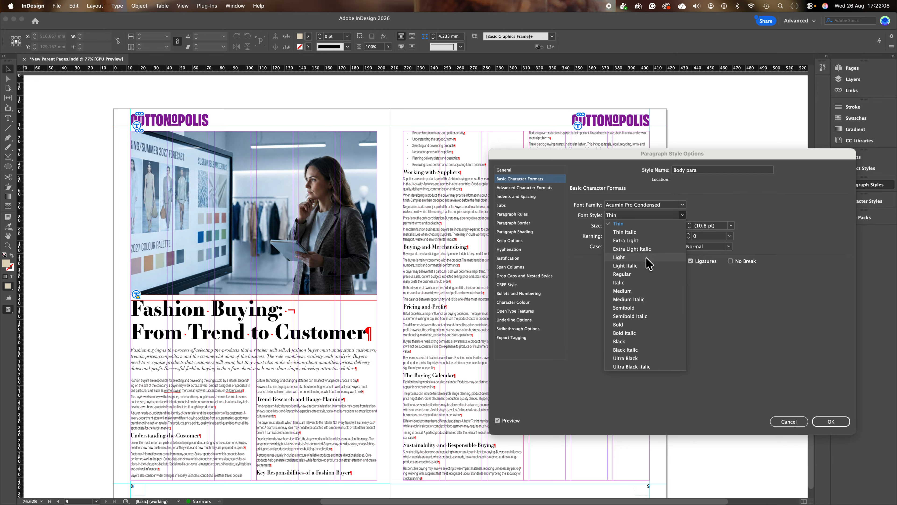
{"action": "left_click", "coordinate": [646, 258]}
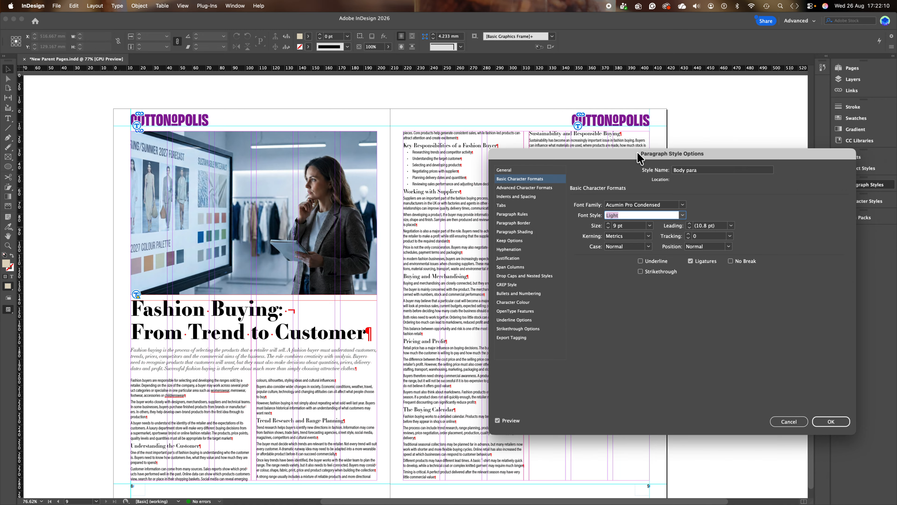
{"action": "left_click_drag", "start_coordinate": [639, 156], "coordinate": [828, 150]}
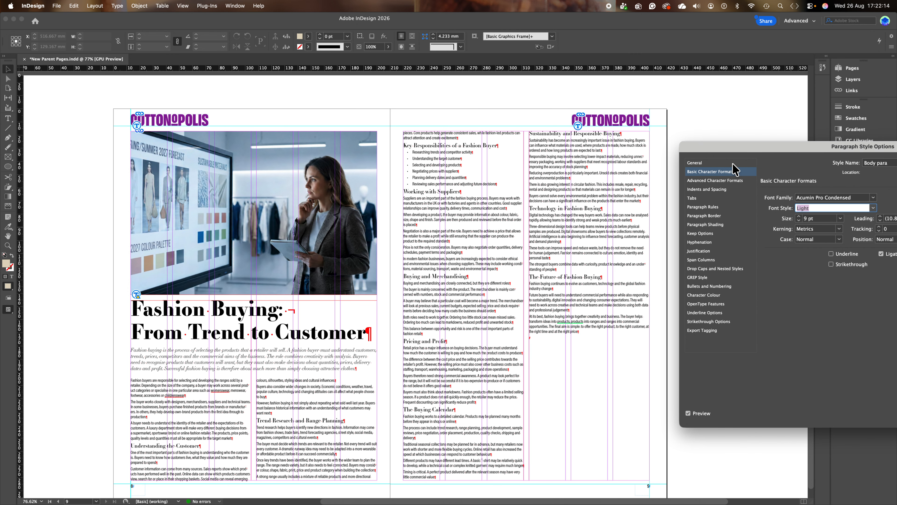
{"action": "left_click_drag", "start_coordinate": [774, 150], "coordinate": [594, 131]}
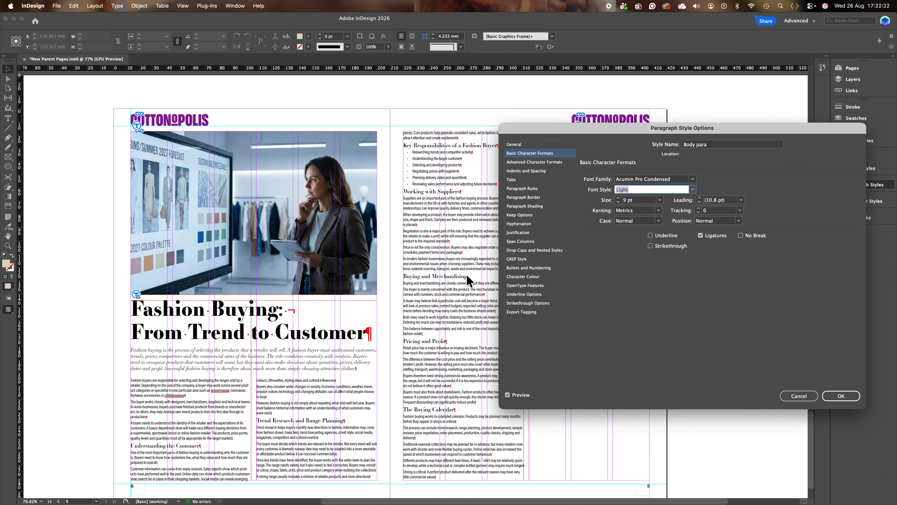
{"action": "left_click", "coordinate": [840, 396]}
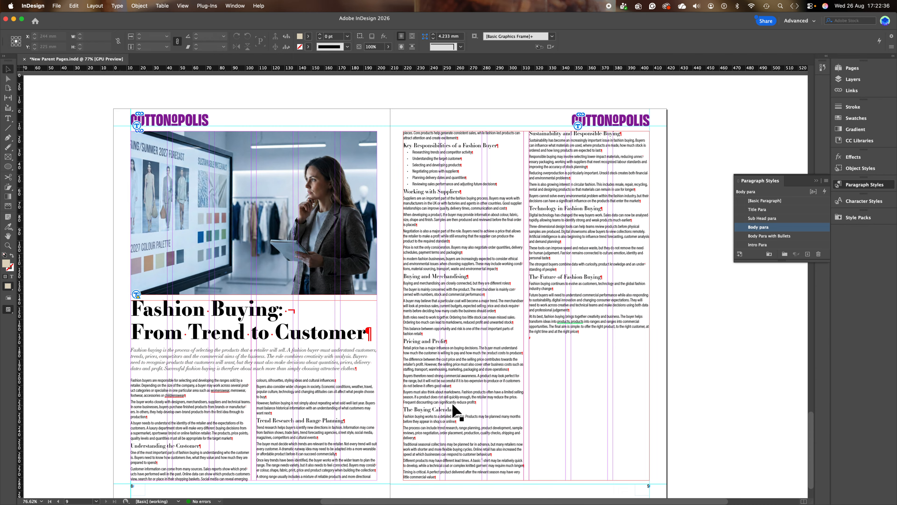
Step: Shorten the page 9 text frame to about 212.5 mm high and place AdobeStock_2125669573.jpeg from Downloads at the page's bottom margin, about 187 × 93.5 mm
{"action": "left_click", "coordinate": [582, 431]}
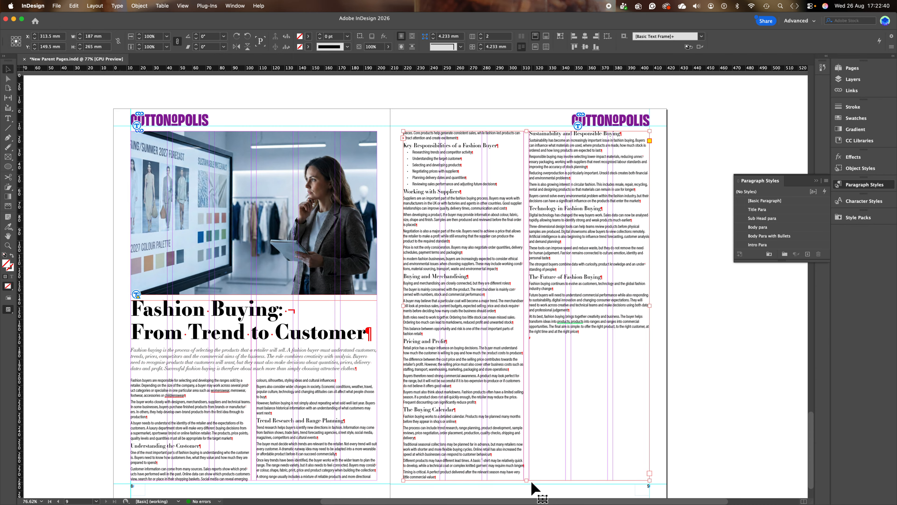
{"action": "left_click_drag", "start_coordinate": [527, 481], "coordinate": [529, 411]}
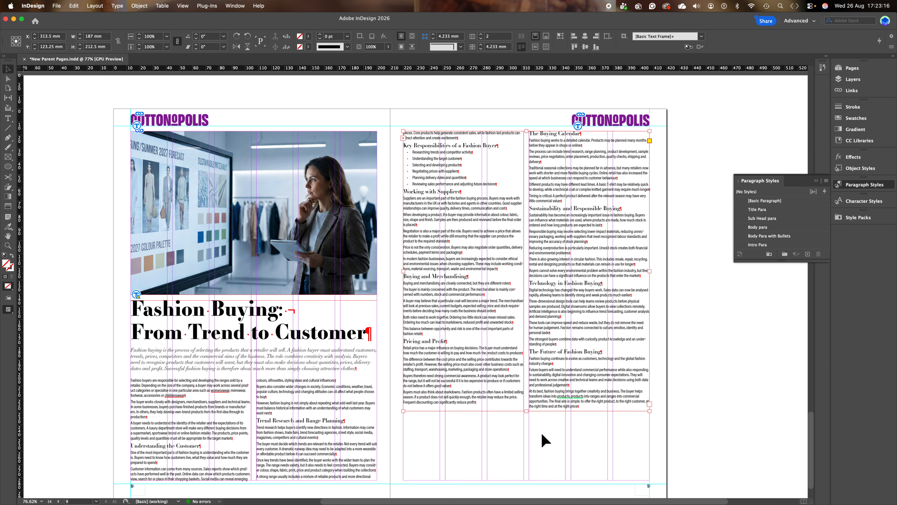
{"action": "left_click", "coordinate": [57, 7]}
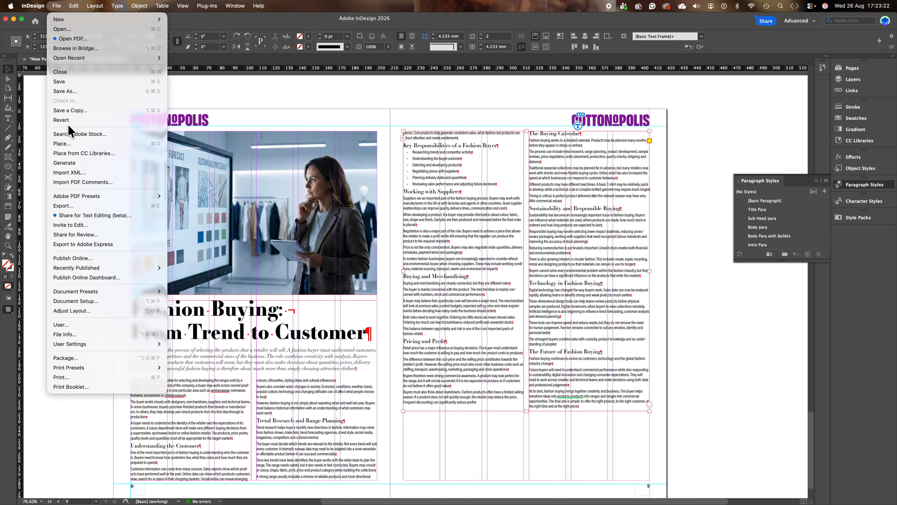
{"action": "left_click", "coordinate": [67, 145]}
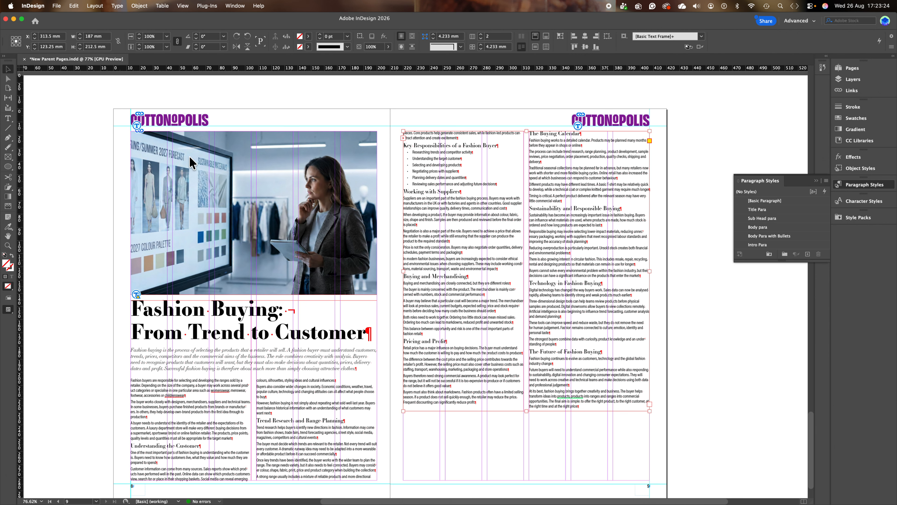
{"action": "left_click", "coordinate": [308, 120]}
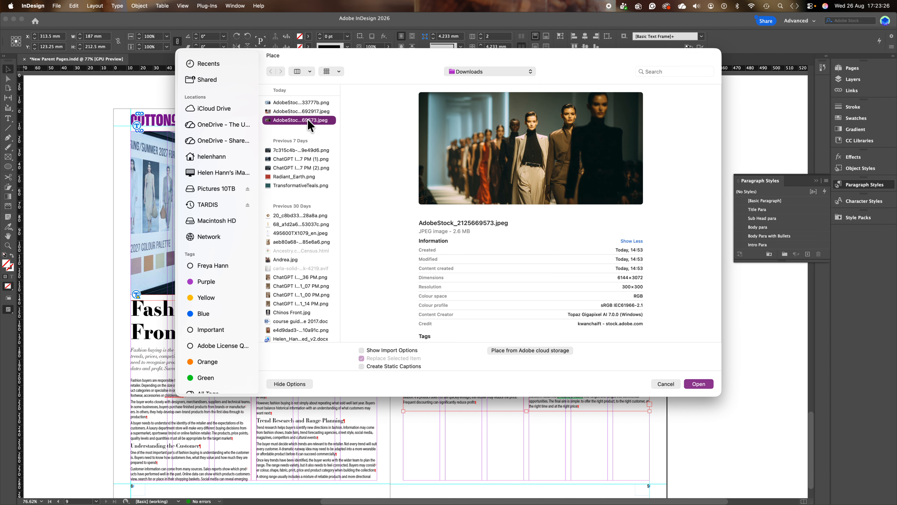
{"action": "left_click", "coordinate": [698, 384]}
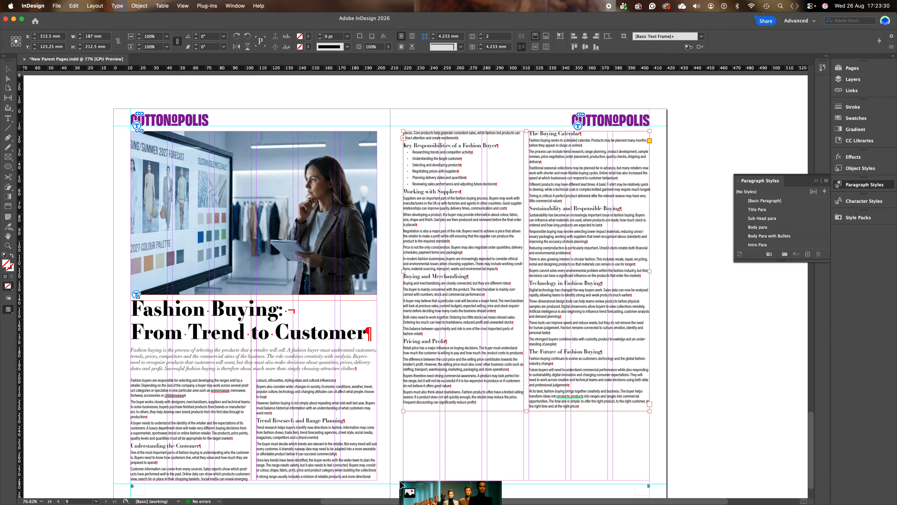
{"action": "scroll", "coordinate": [445, 368], "scroll_direction": "down", "scroll_amount": 3}
{"action": "scroll", "coordinate": [444, 367], "scroll_direction": "right", "scroll_amount": 3}
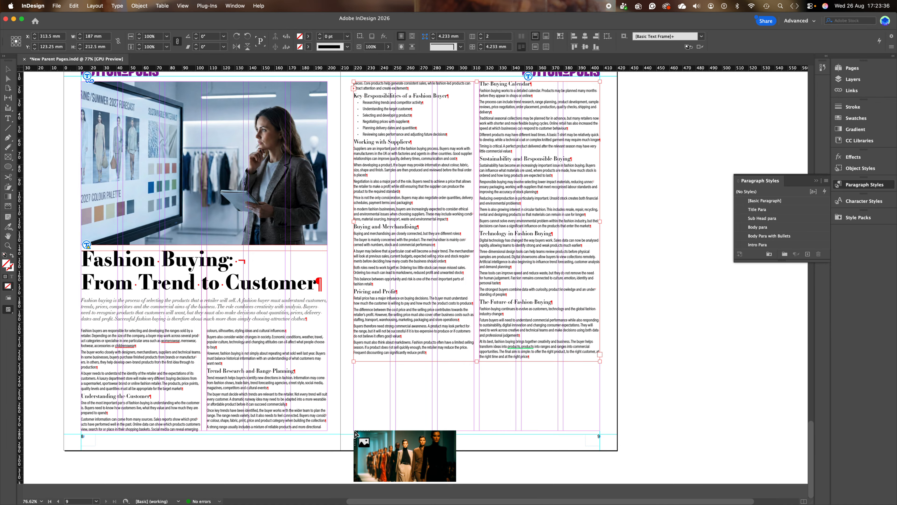
{"action": "left_click_drag", "start_coordinate": [355, 433], "coordinate": [600, 373]}
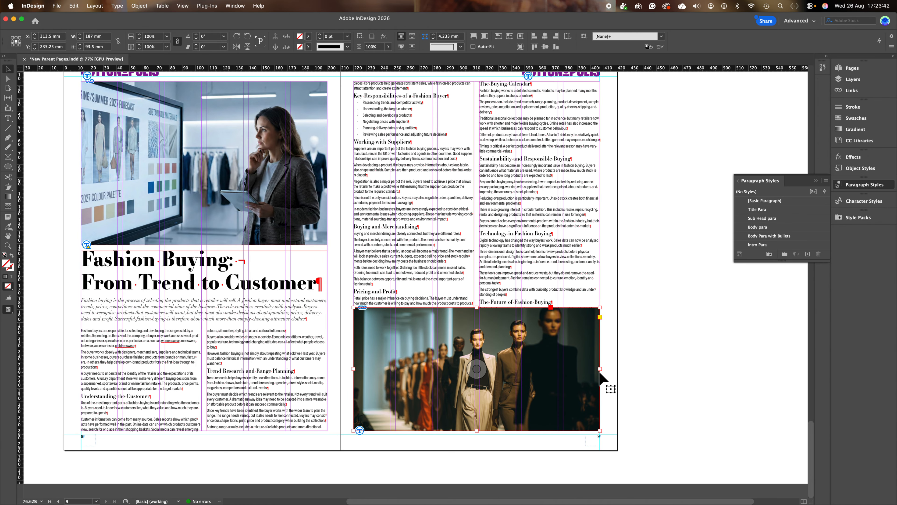
Step: Move the runway photo to page 9's bottom-right corner and resize its frame to 210 × 68 mm, spanning the page width below the text
{"action": "scroll", "coordinate": [521, 450], "scroll_direction": "up", "scroll_amount": 3}
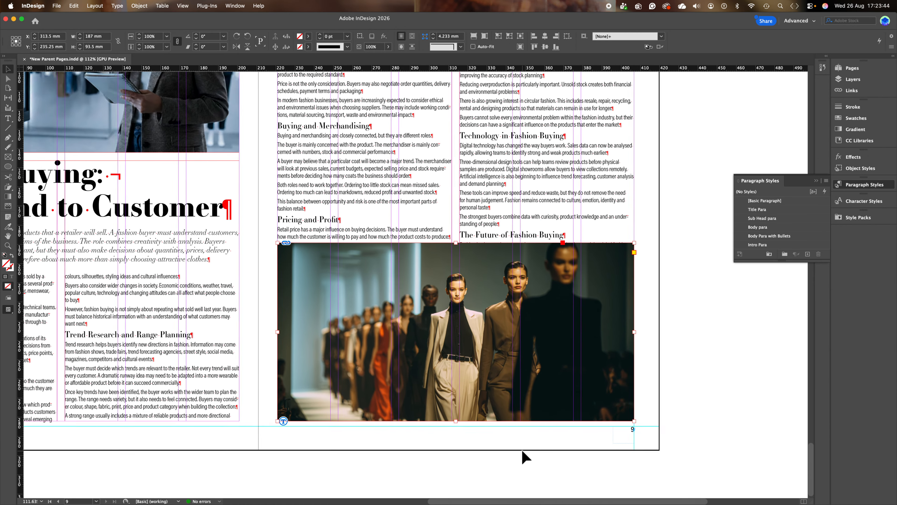
{"action": "scroll", "coordinate": [526, 456], "scroll_direction": "up", "scroll_amount": 1}
{"action": "left_click_drag", "start_coordinate": [484, 346], "coordinate": [509, 372]}
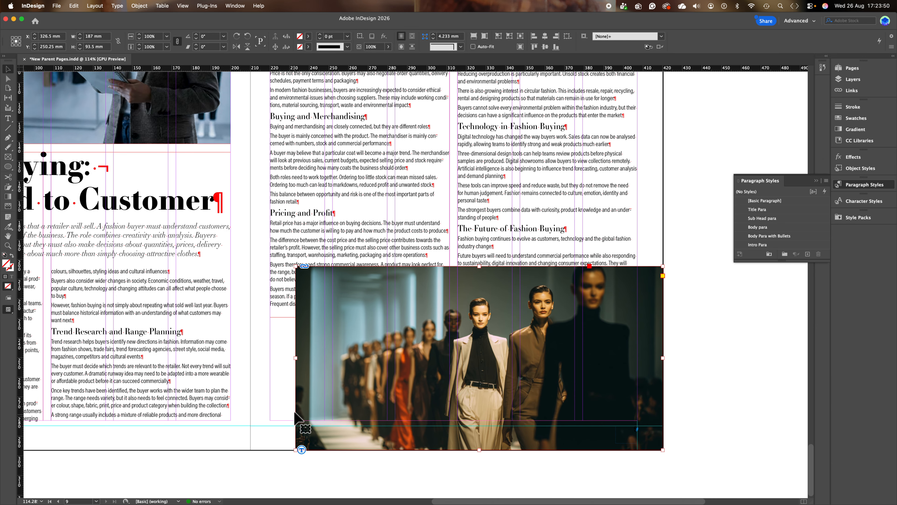
{"action": "left_click_drag", "start_coordinate": [296, 358], "coordinate": [250, 359]}
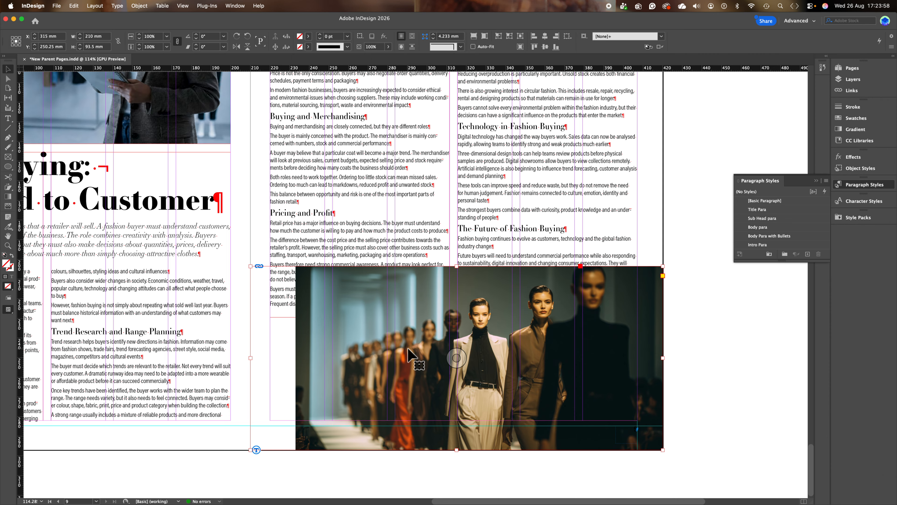
{"action": "left_click", "coordinate": [456, 357]}
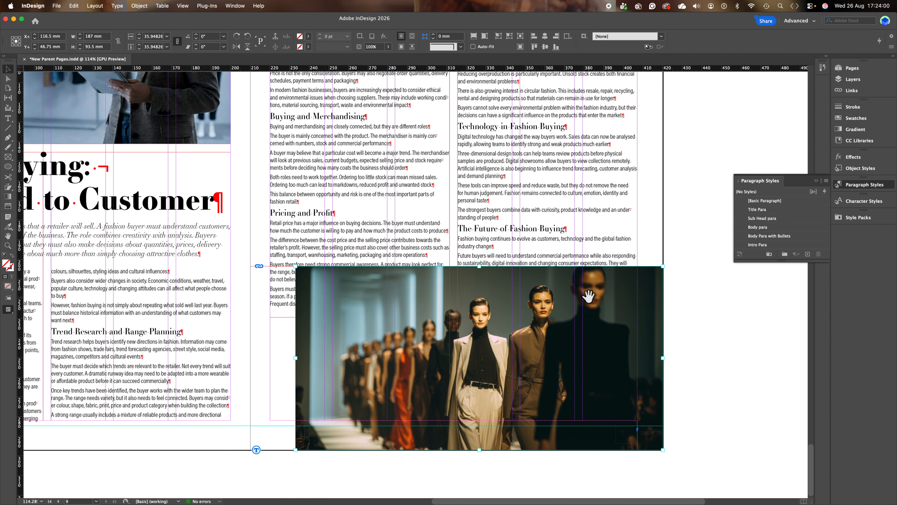
{"action": "key", "text": "Escape"}
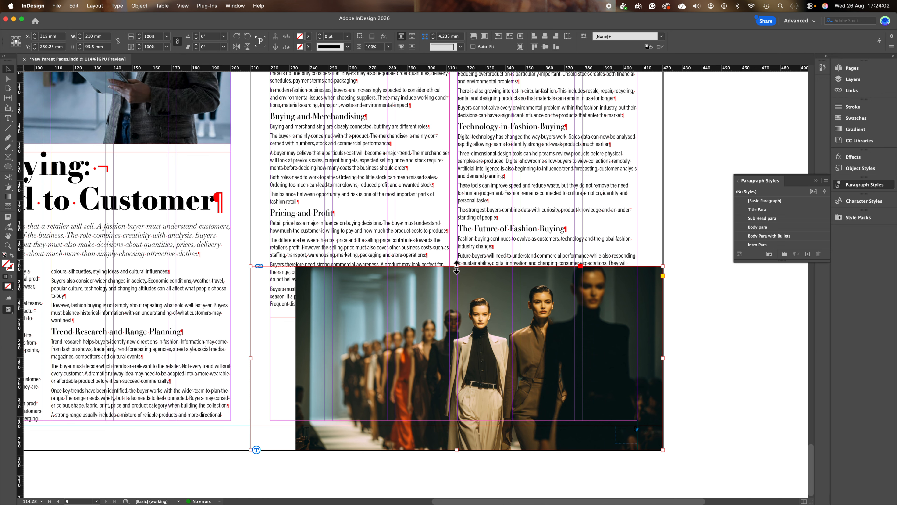
{"action": "left_click_drag", "start_coordinate": [457, 266], "coordinate": [456, 315]}
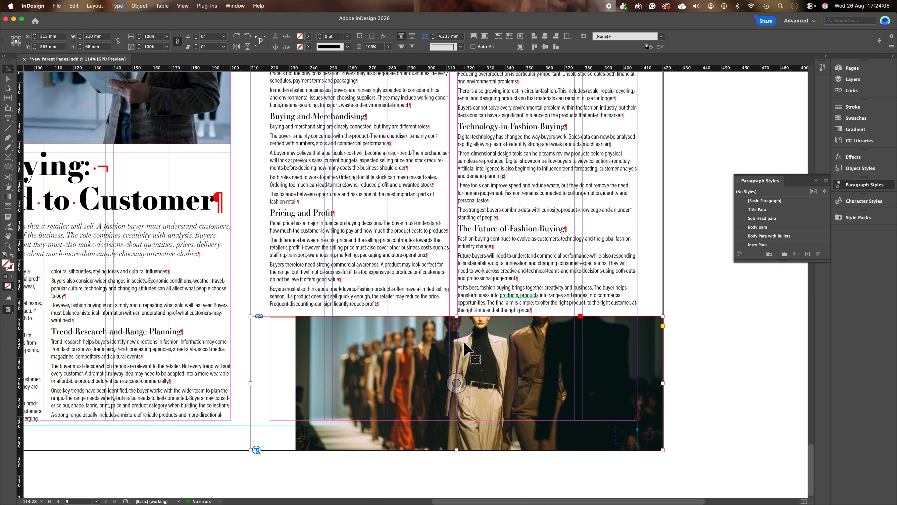
Step: Fit the runway photo to its frame with Fill Frame Proportionally
{"action": "double_click", "coordinate": [467, 350]}
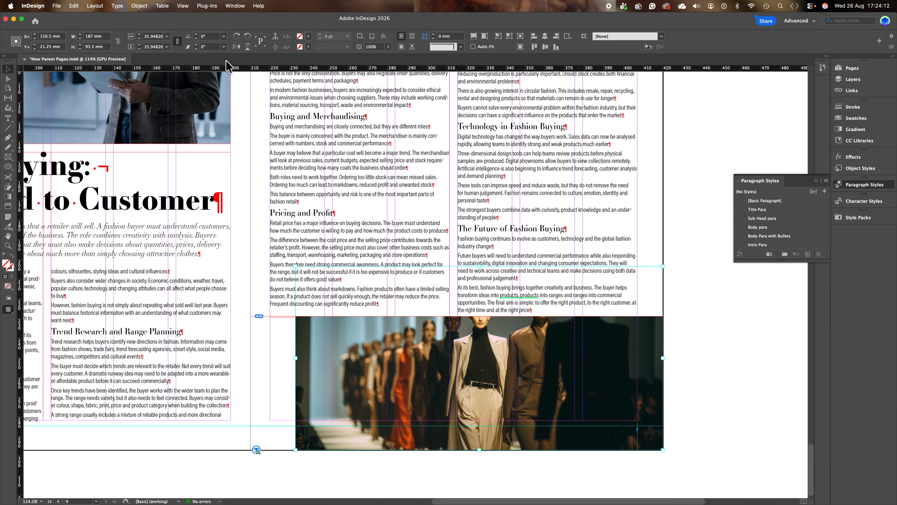
{"action": "left_click", "coordinate": [143, 6]}
{"action": "mouse_move", "coordinate": [158, 5]}
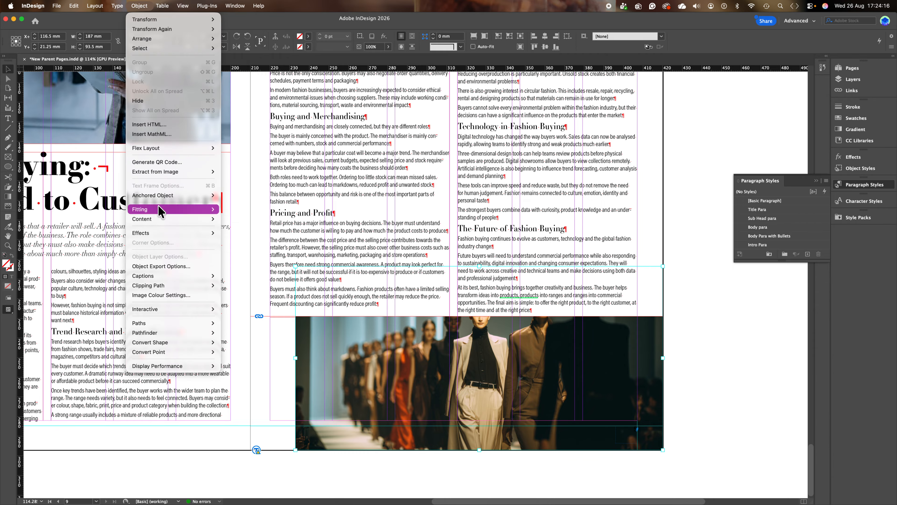
{"action": "mouse_move", "coordinate": [160, 209]}
{"action": "left_click", "coordinate": [237, 211]}
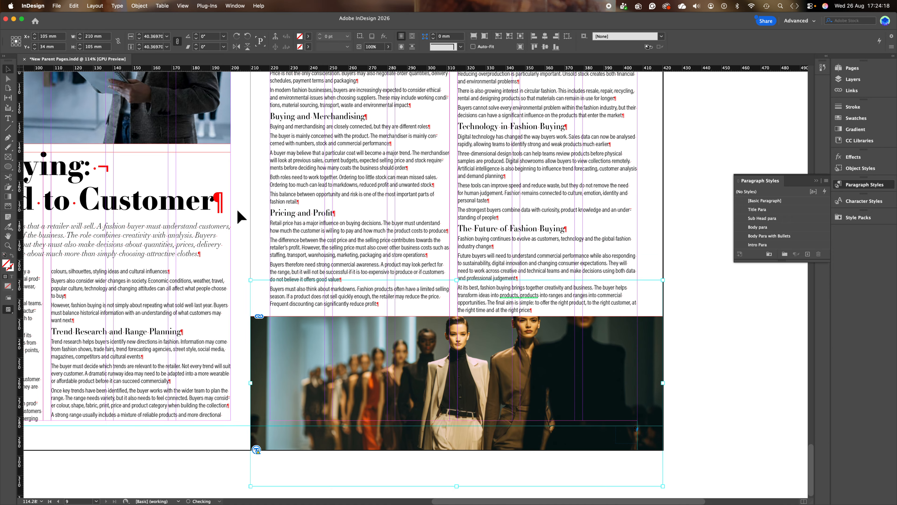
Step: Nudge the runway photo's frame vertically to a Y position of 263.5 mm, just beneath the article text
{"action": "left_click", "coordinate": [487, 346]}
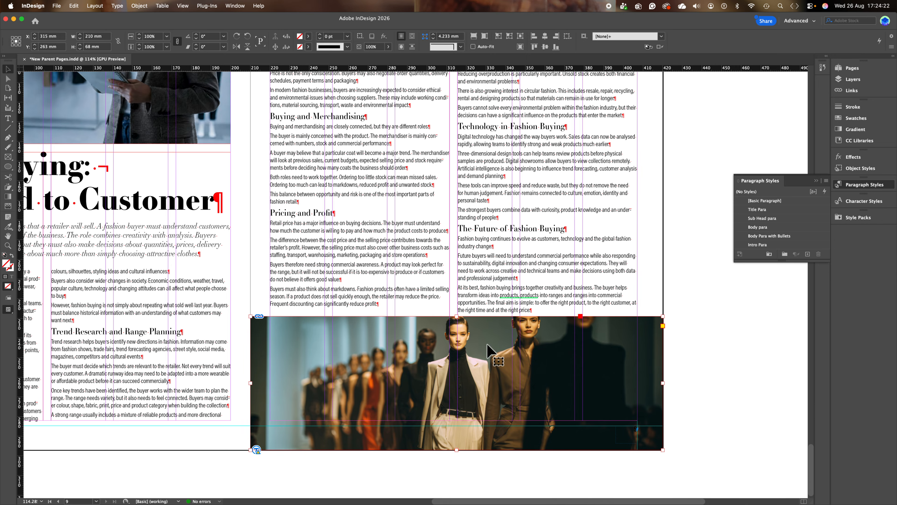
{"action": "key", "text": "Down"}
{"action": "key", "text": "Down"}
{"action": "key", "text": "Down"}
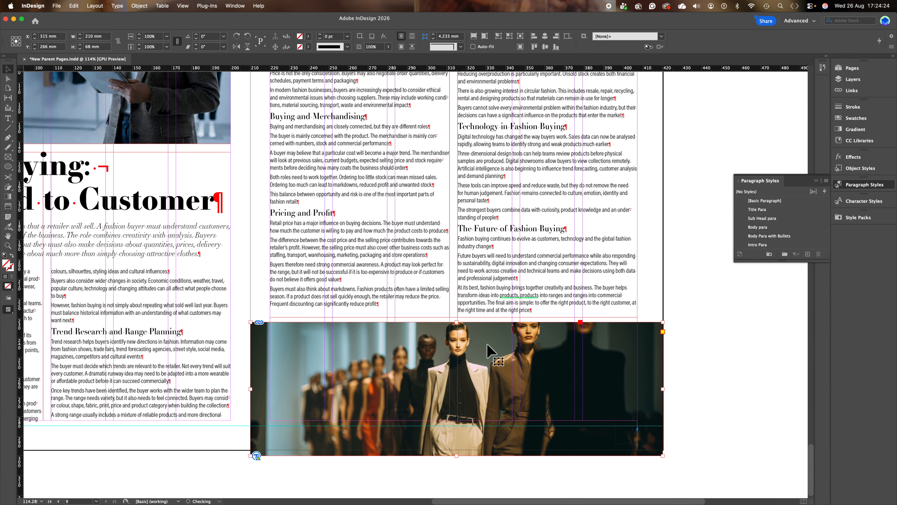
{"action": "key", "text": "Up"}
{"action": "key", "text": "Up"}
{"action": "key", "text": "Up"}
{"action": "key", "text": "Up"}
{"action": "key", "text": "Up"}
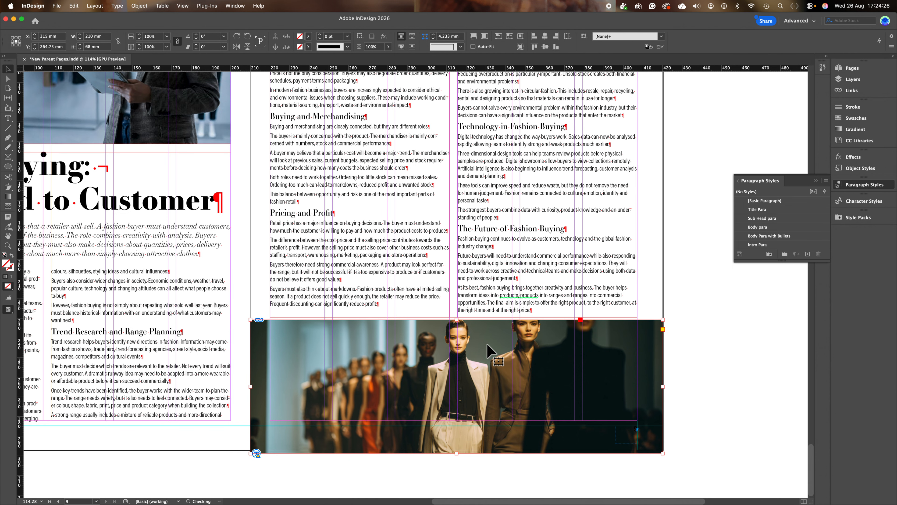
{"action": "key", "text": "Up"}
{"action": "key", "text": "Up"}
{"action": "key", "text": "Up"}
{"action": "key", "text": "Up"}
{"action": "key", "text": "Up"}
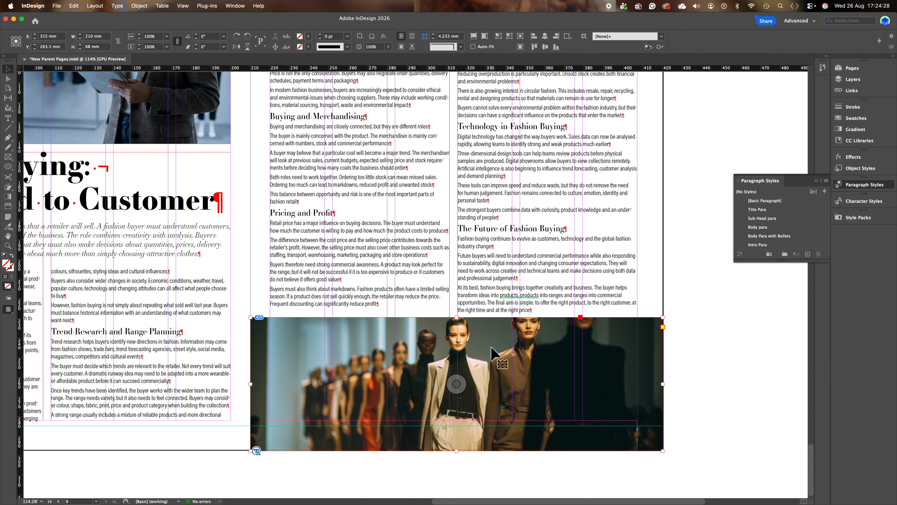
Step: Shift the runway image down about 13 mm inside its frame to show the models' heads, and deselect it
{"action": "double_click", "coordinate": [495, 341]}
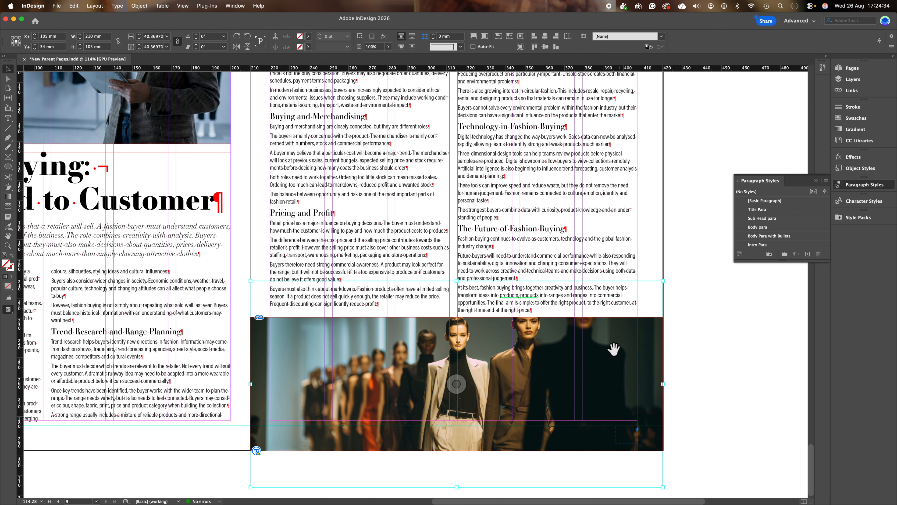
{"action": "key", "text": "Escape"}
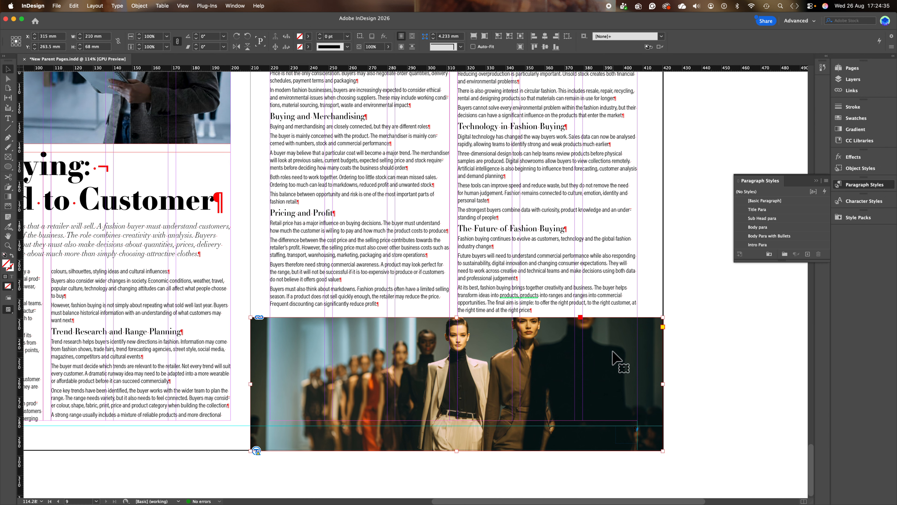
{"action": "double_click", "coordinate": [612, 356]}
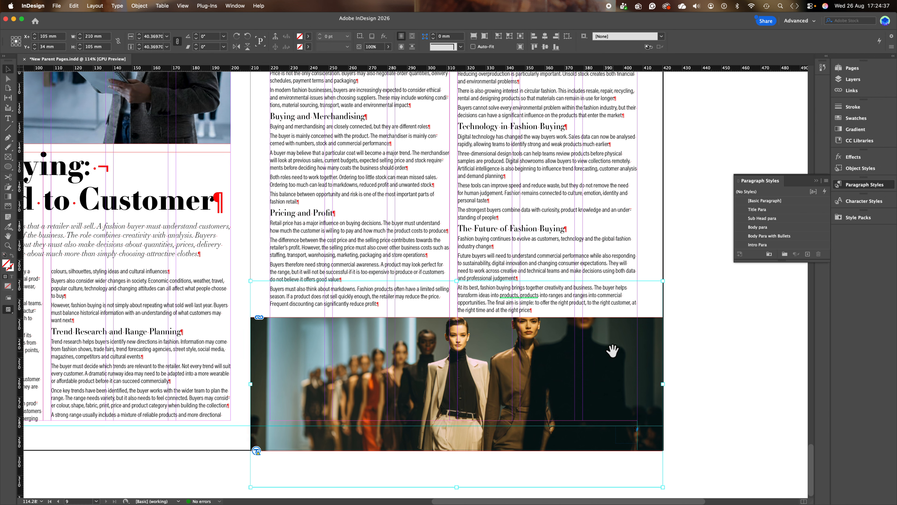
{"action": "left_click_drag", "start_coordinate": [613, 354], "coordinate": [613, 378]}
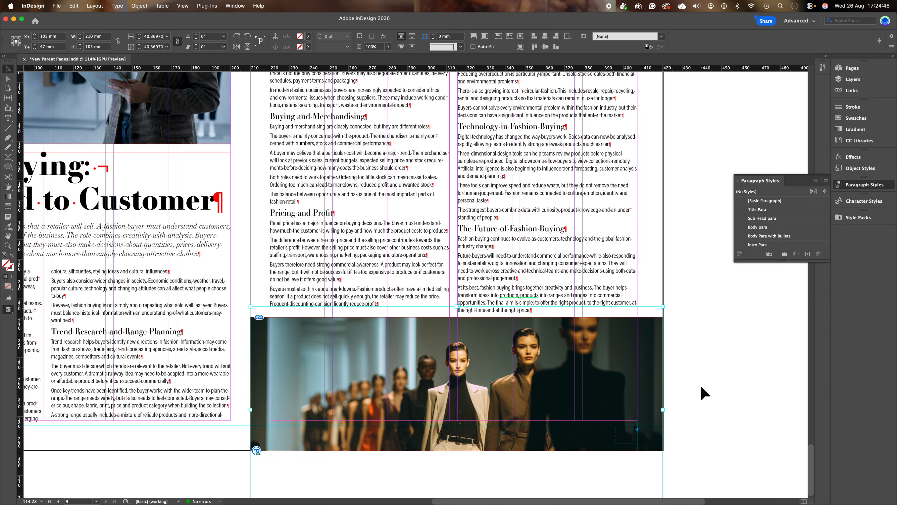
{"action": "left_click", "coordinate": [715, 386]}
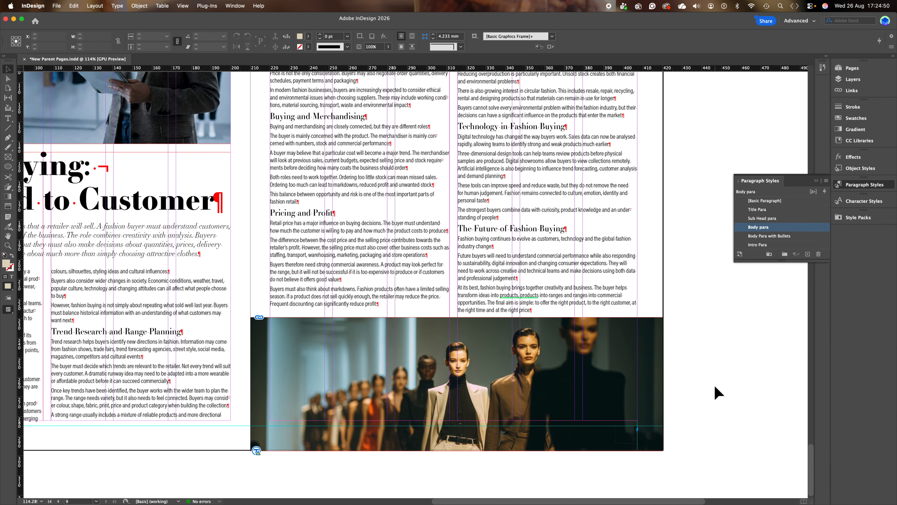
{"action": "key", "text": "super+alt+0"}
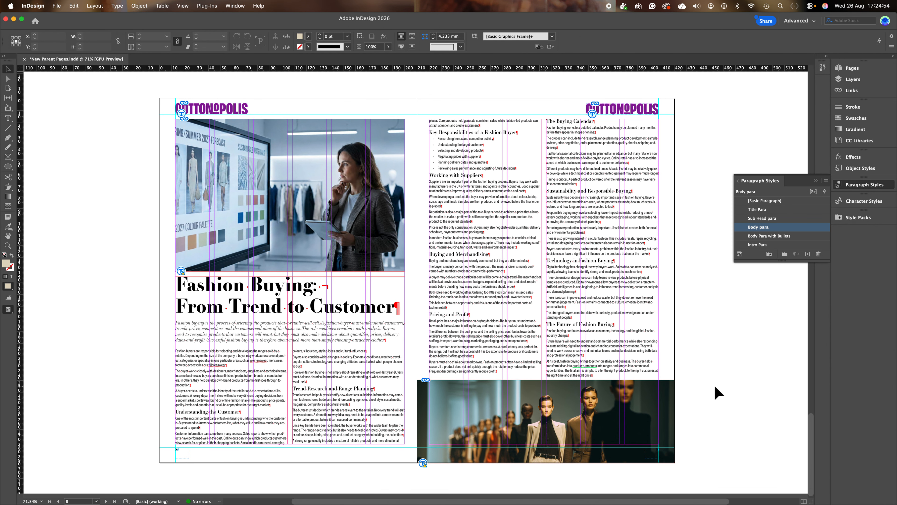
Step: Switch the screen mode to Preview to show the Cottonopolis spread without guides and frame edges
{"action": "left_click", "coordinate": [183, 6]}
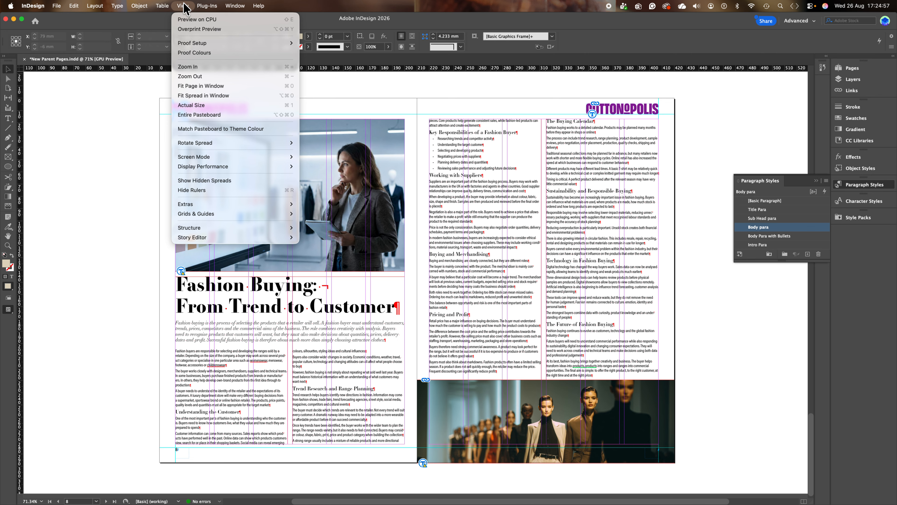
{"action": "mouse_move", "coordinate": [207, 159]}
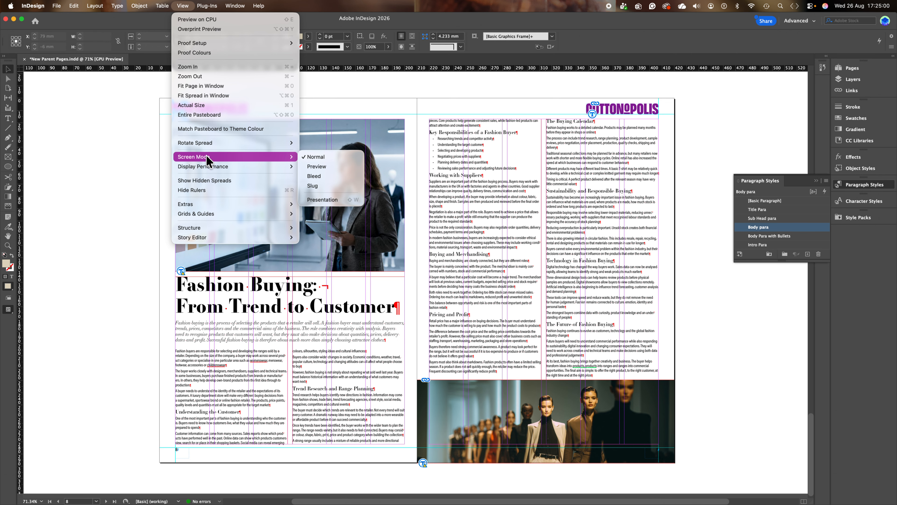
{"action": "left_click", "coordinate": [331, 167]}
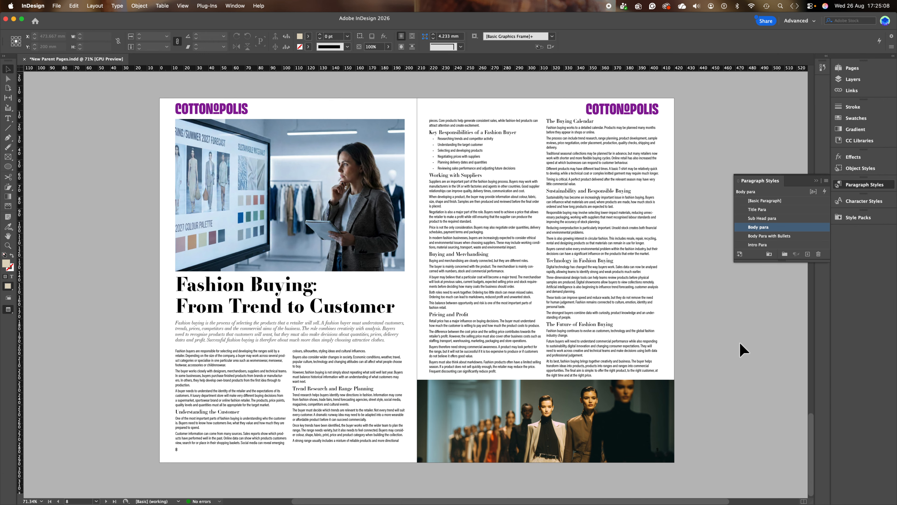
Step: Lower the top edge of the runway photo's frame to a height of 65.5 mm, leaving more space below the article text
{"action": "scroll", "coordinate": [584, 389], "scroll_direction": "up", "scroll_amount": 5}
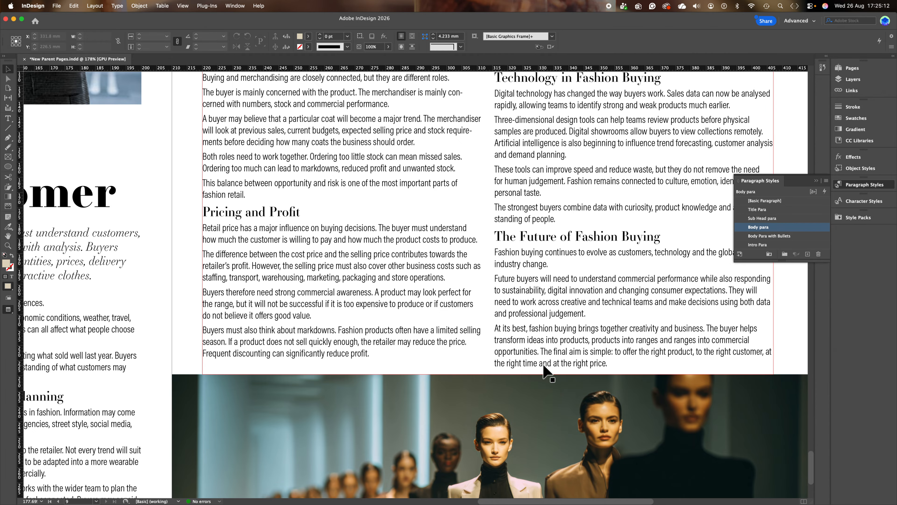
{"action": "left_click", "coordinate": [545, 359]}
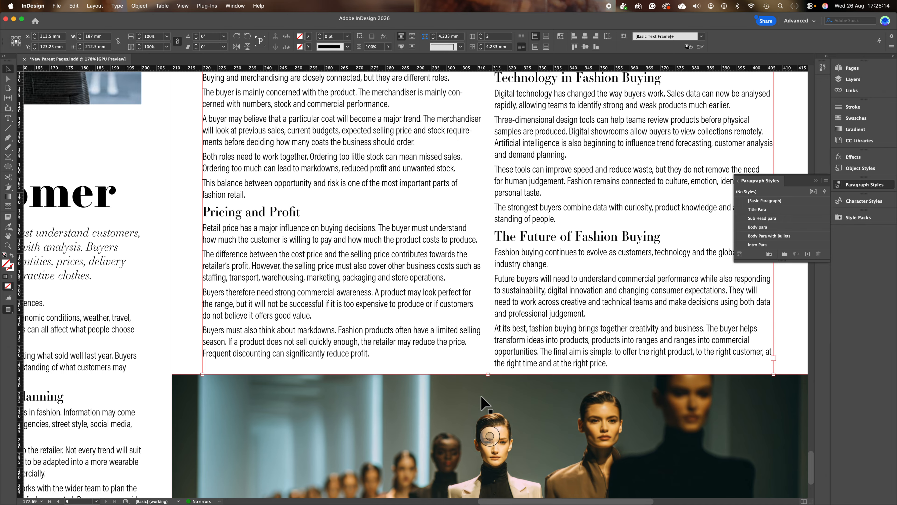
{"action": "left_click", "coordinate": [491, 379]}
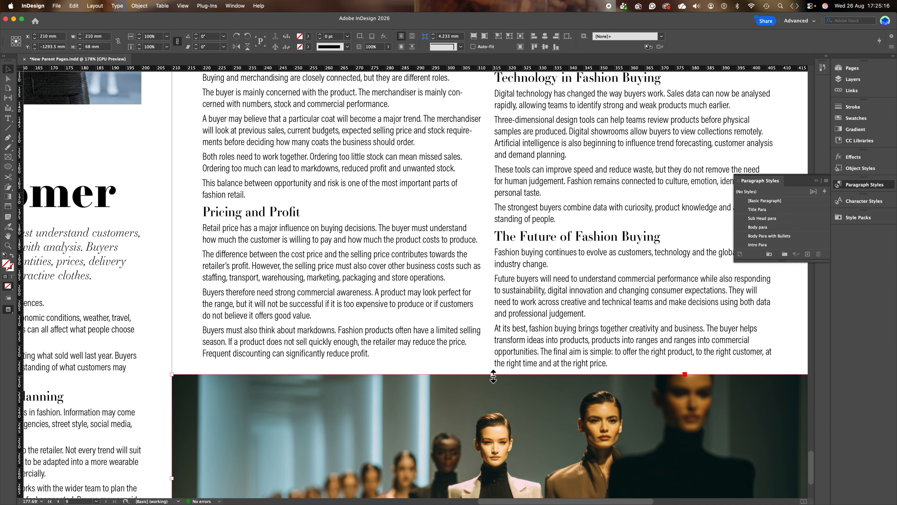
{"action": "left_click_drag", "start_coordinate": [494, 376], "coordinate": [493, 382]}
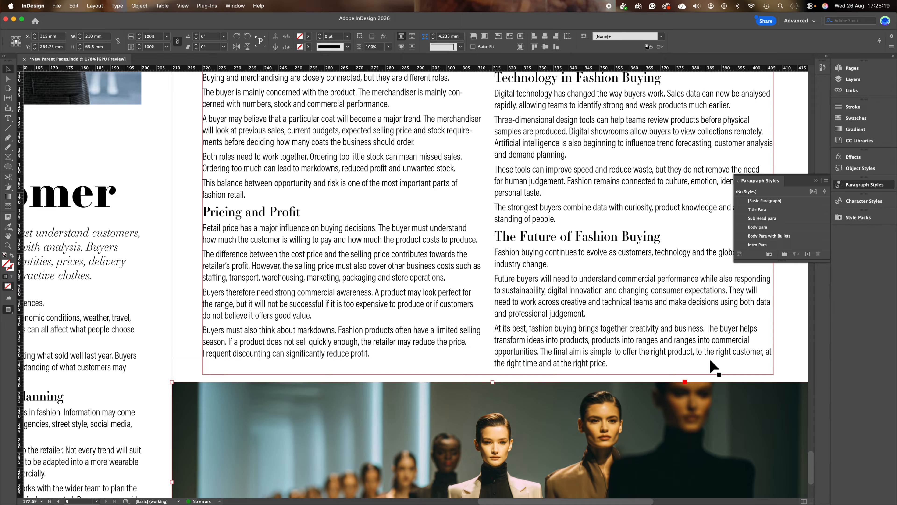
{"action": "left_click", "coordinate": [802, 358]}
Step: Shift the runway image down about 3 mm inside its frame to give the models more headroom
{"action": "double_click", "coordinate": [703, 424]}
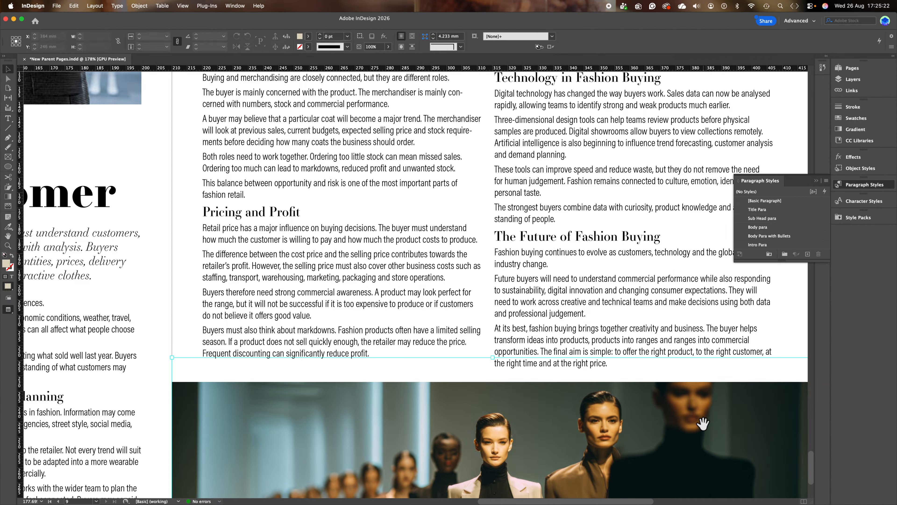
{"action": "key", "text": "Down"}
{"action": "key", "text": "Down"}
{"action": "key", "text": "Down"}
{"action": "key", "text": "Down"}
{"action": "key", "text": "Down"}
{"action": "key", "text": "Down"}
{"action": "key", "text": "Down"}
{"action": "key", "text": "Down"}
{"action": "key", "text": "Down"}
{"action": "key", "text": "Down"}
{"action": "key", "text": "Down"}
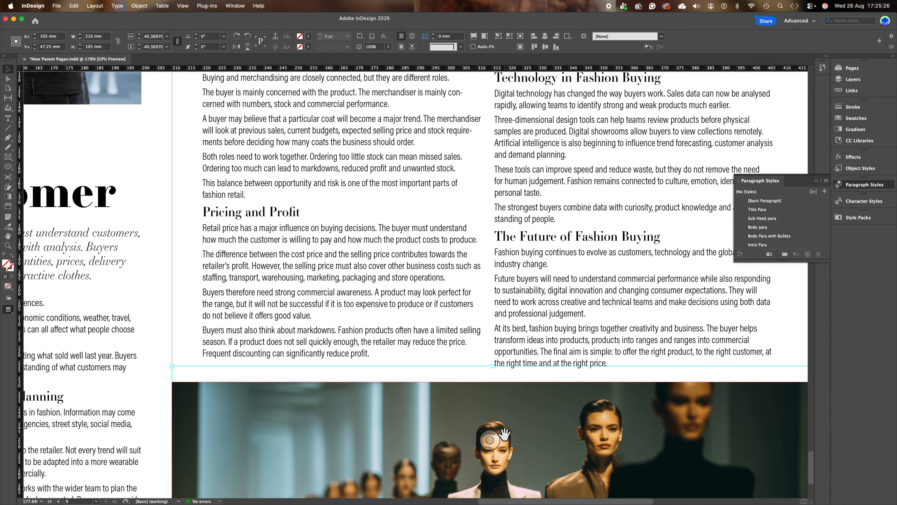
{"action": "key", "text": "super+alt+comma"}
{"action": "key", "text": "super+alt+comma"}
{"action": "key", "text": "super+alt+comma"}
{"action": "key", "text": "super+alt+comma"}
{"action": "key", "text": "super+alt+comma"}
{"action": "key", "text": "super+alt+comma"}
{"action": "key", "text": "super+alt+comma"}
{"action": "key", "text": "super+alt+comma"}
{"action": "key", "text": "super+alt+comma"}
{"action": "key", "text": "super+alt+comma"}
{"action": "key", "text": "super+alt+comma"}
{"action": "key", "text": "super+z"}
{"action": "key", "text": "super+z"}
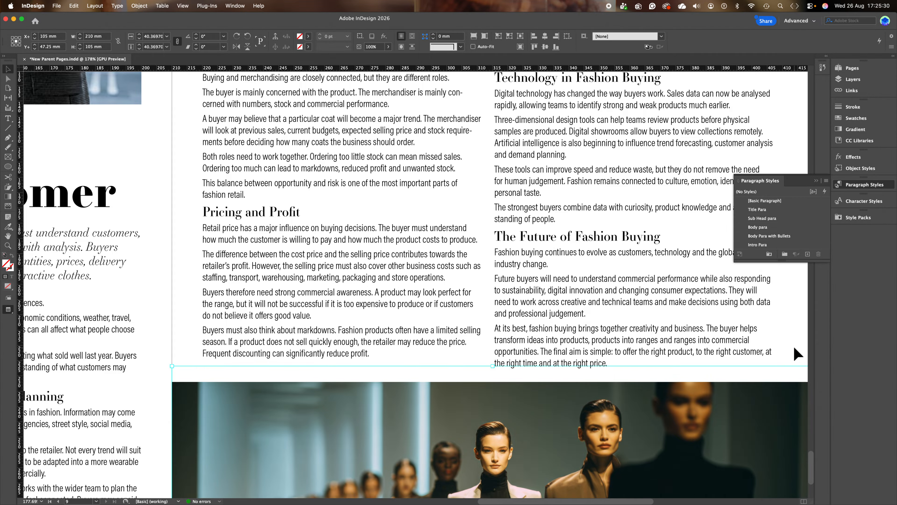
Step: Deselect the runway image and examine the layout of the whole two-page spread in preview
{"action": "left_click", "coordinate": [782, 342]}
{"action": "key", "text": "super+alt+0"}
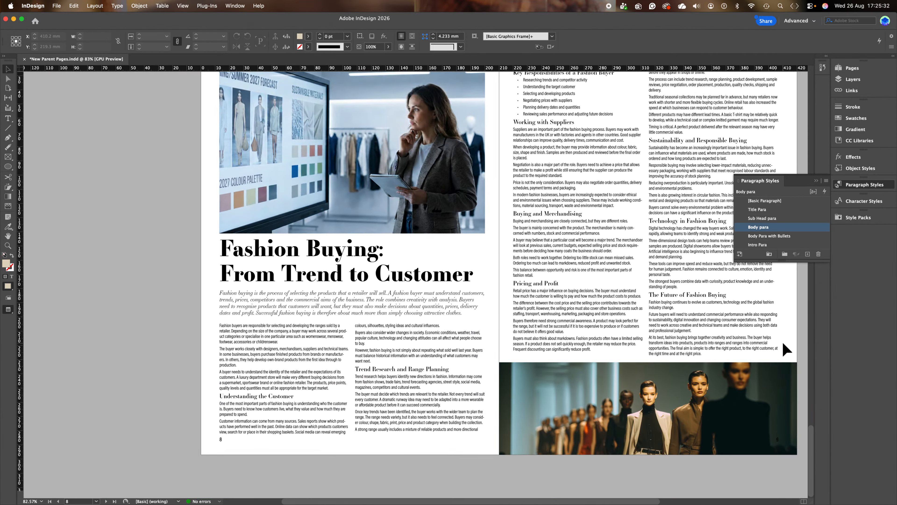
{"action": "scroll", "coordinate": [124, 358], "scroll_direction": "right", "scroll_amount": 4}
{"action": "scroll", "coordinate": [124, 358], "scroll_direction": "up", "scroll_amount": 3}
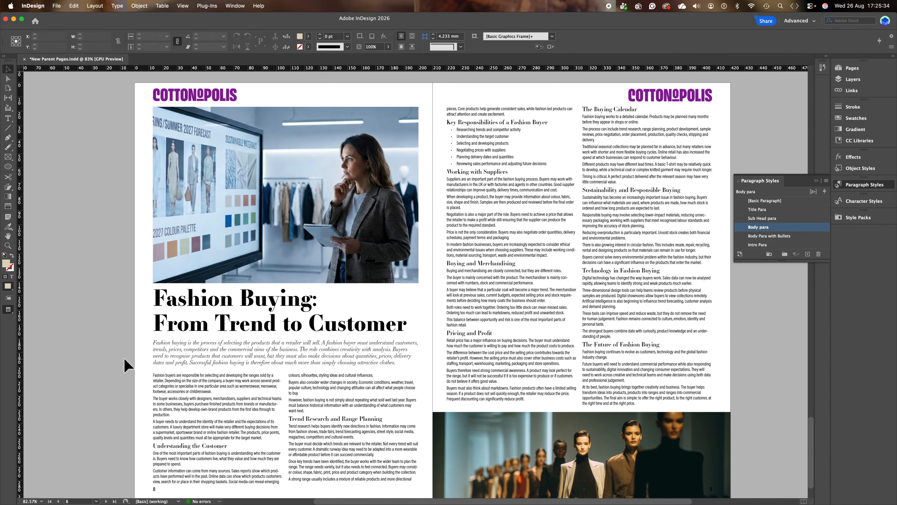
{"action": "scroll", "coordinate": [124, 358], "scroll_direction": "down", "scroll_amount": 1}
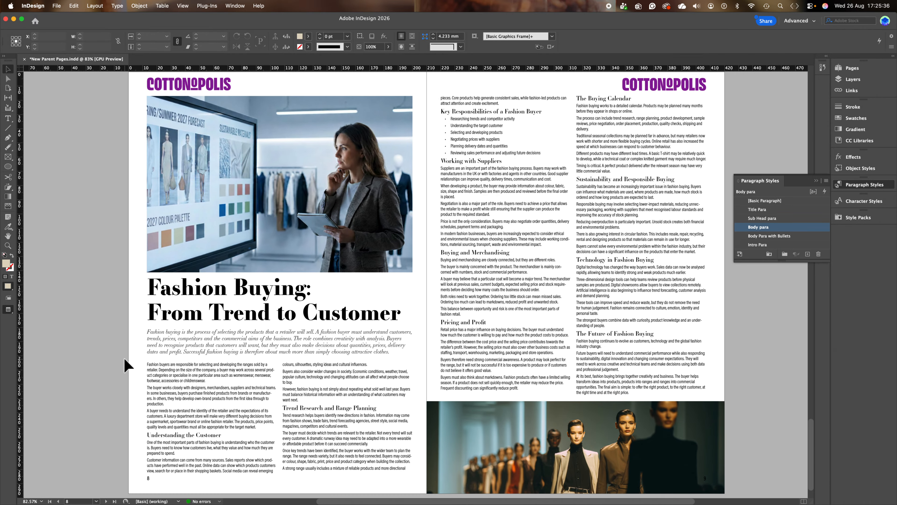
{"action": "scroll", "coordinate": [124, 358], "scroll_direction": "down", "scroll_amount": 2}
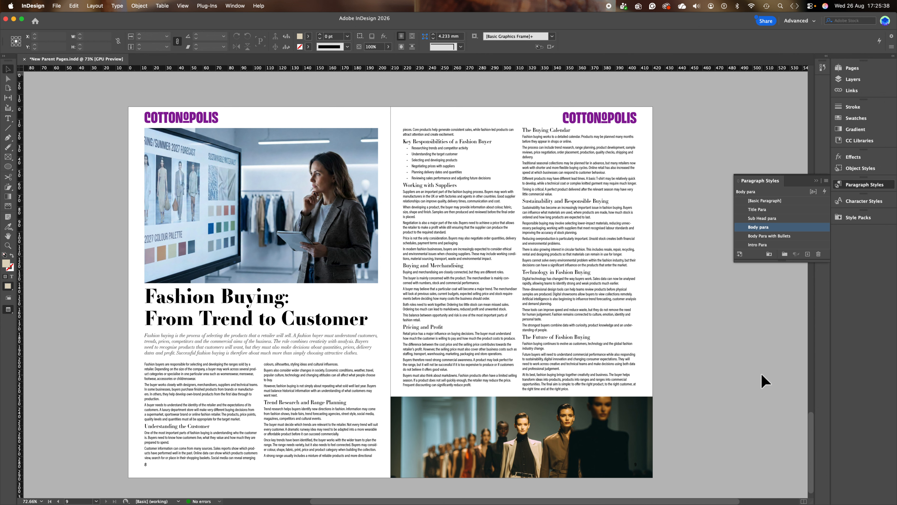